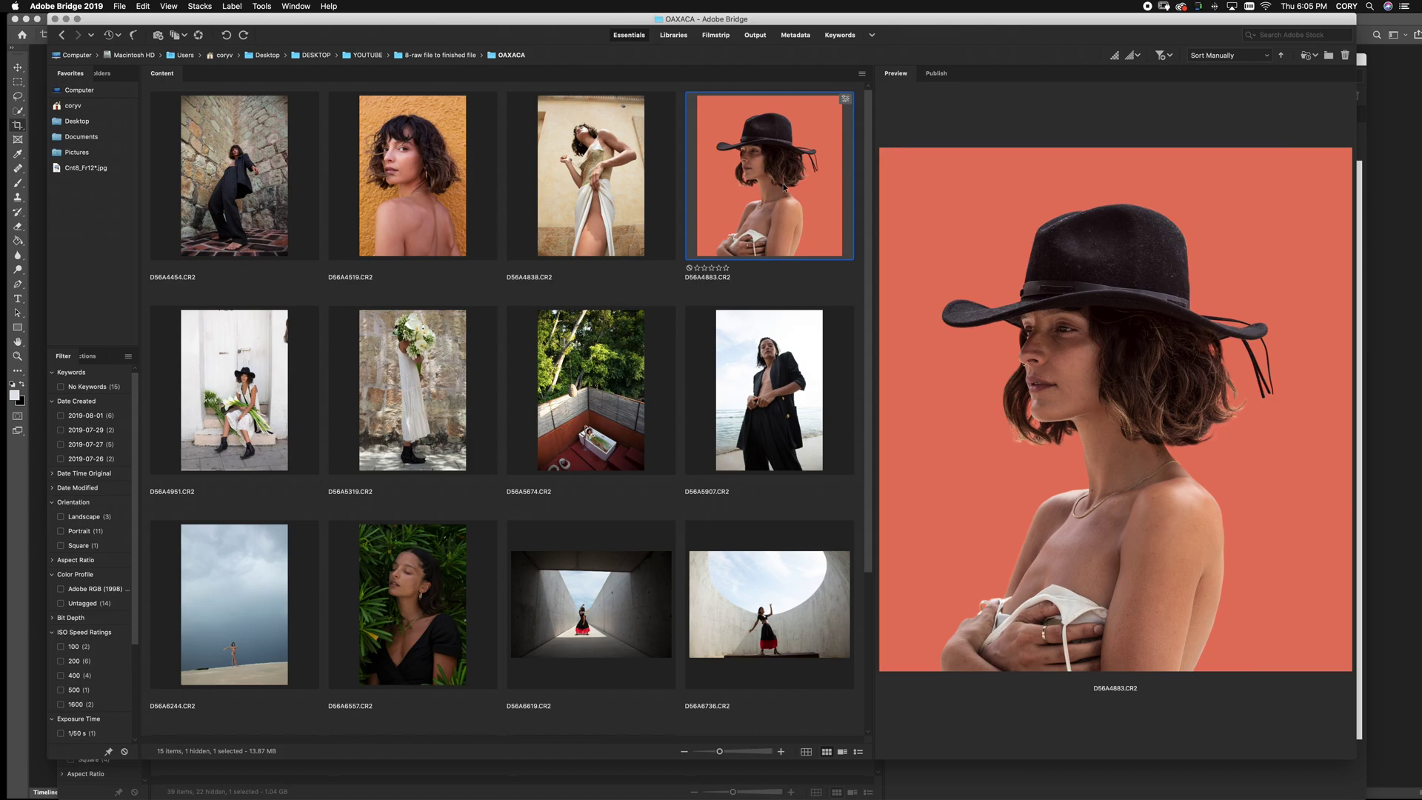
Switch to the window showing the finals folder and examine the finished portraits in the preview
key(super+grave)
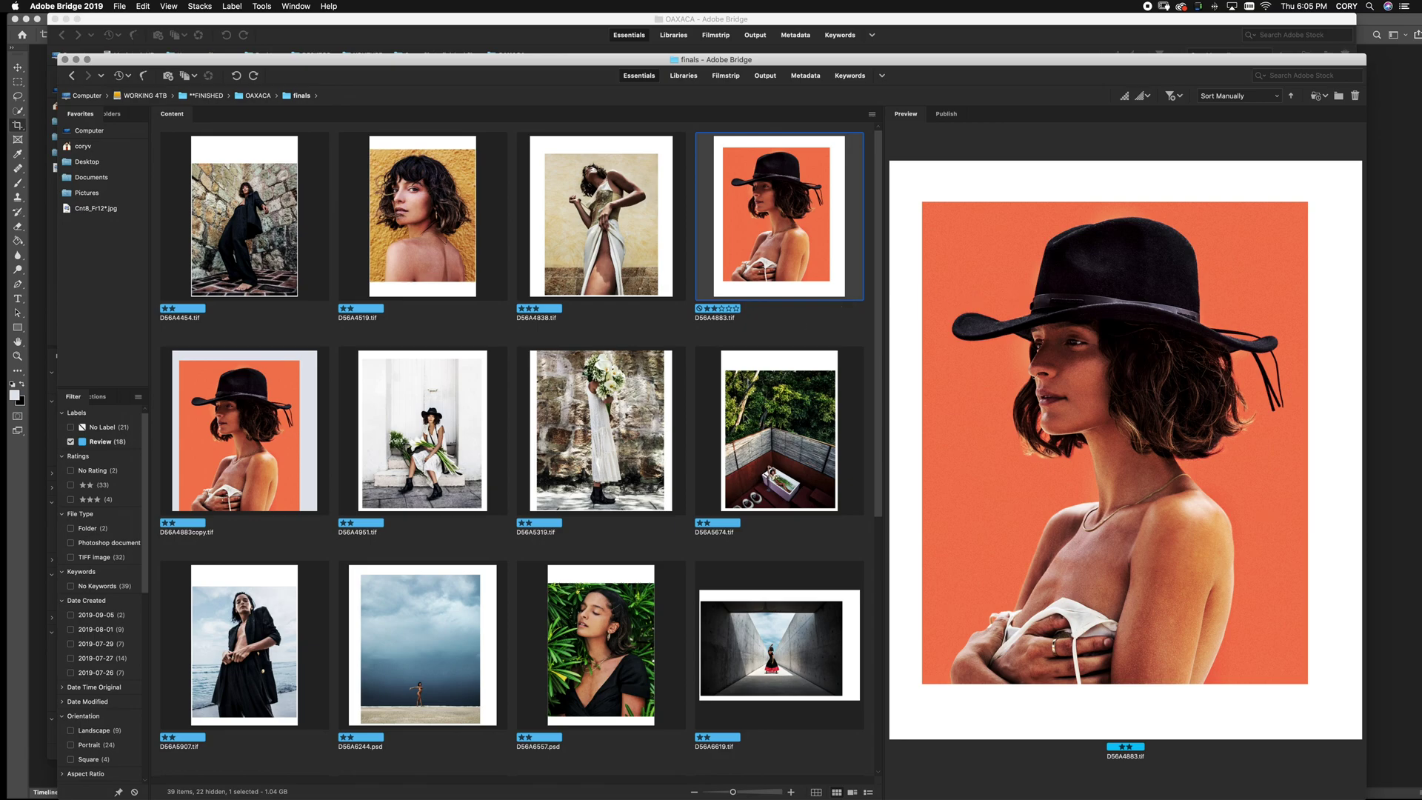
click(746, 415)
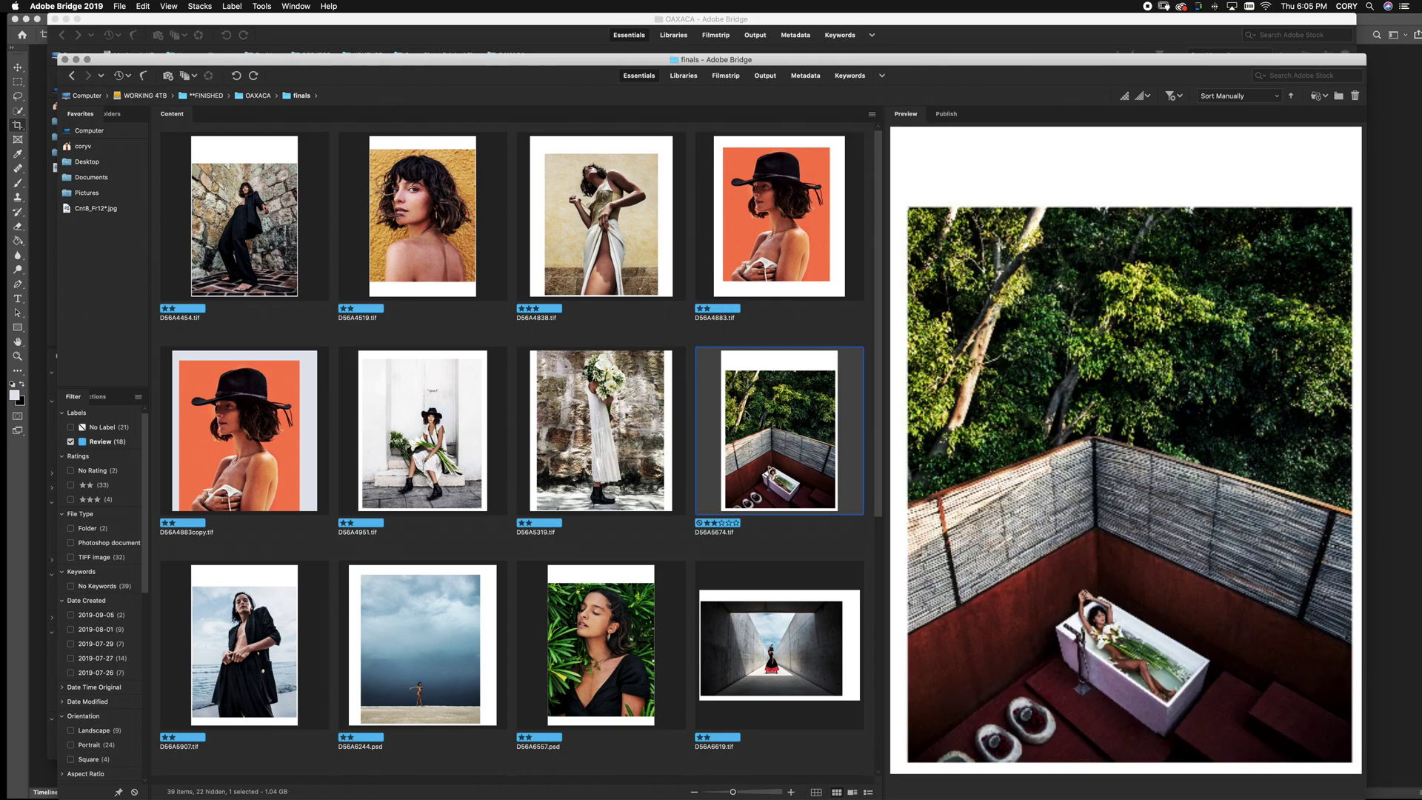
key(Left)
key(Left)
key(Left)
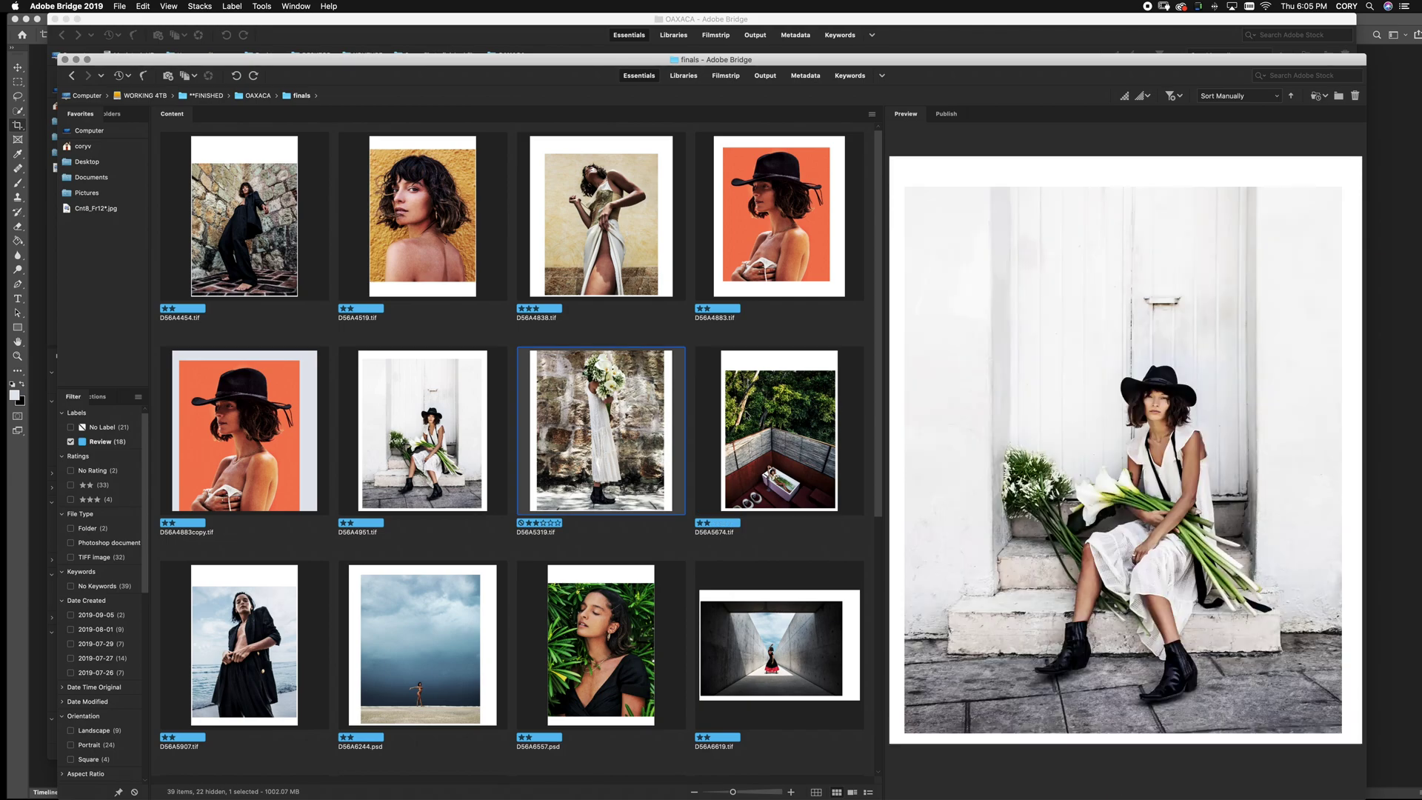
key(Up)
key(Right)
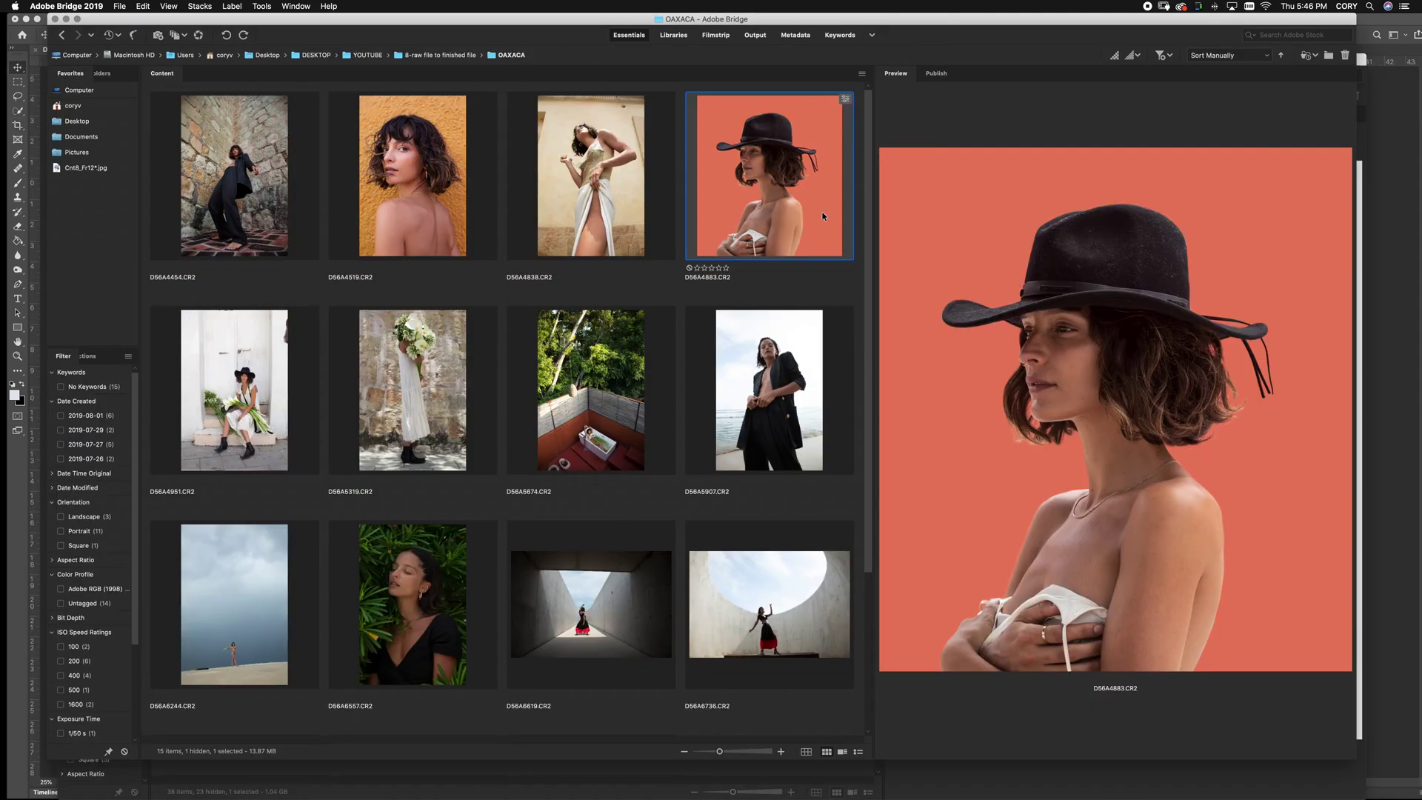
key(Left)
key(Left)
key(Left)
key(Down)
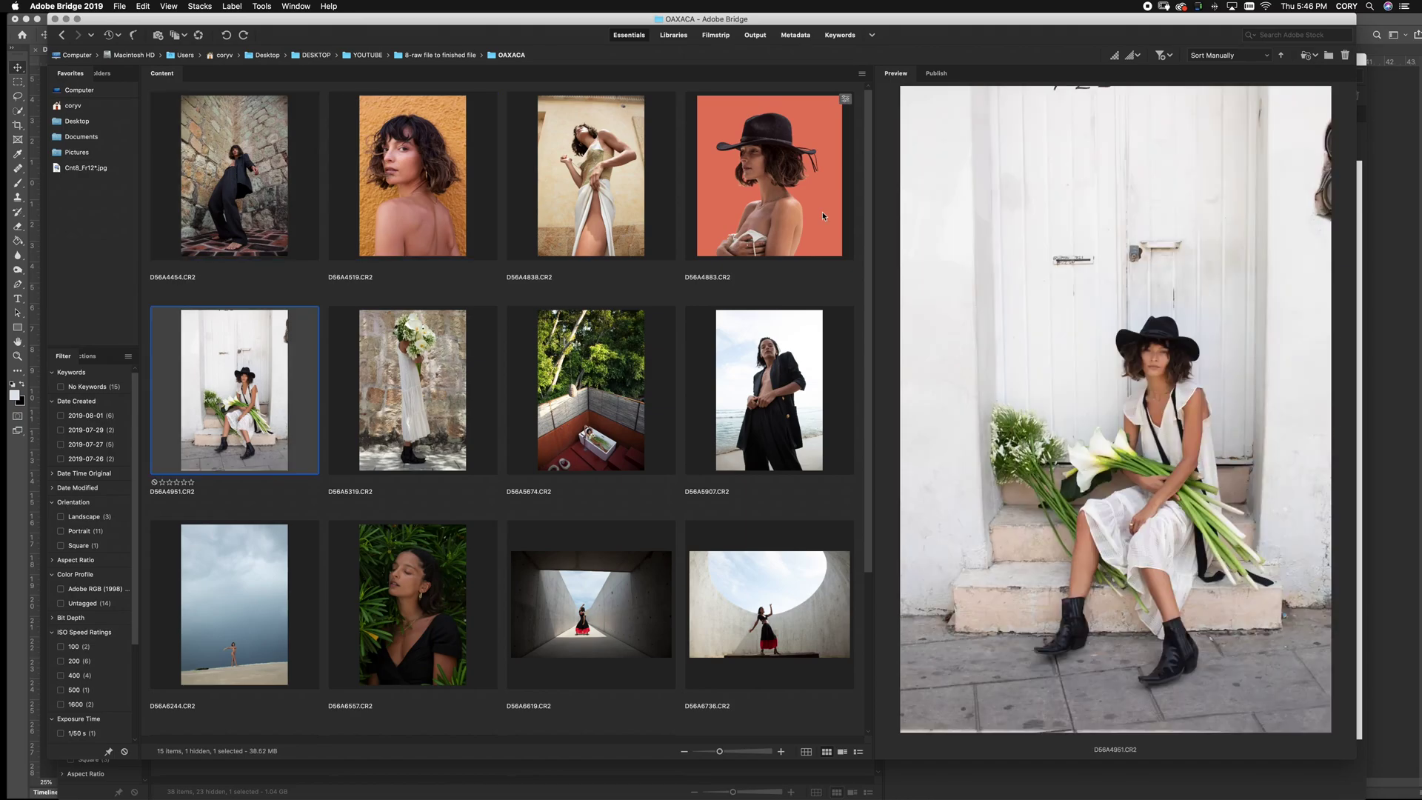
Look through the raw CR2 photos in the OAXACA folder, ending on the portrait D56A4883.CR2
key(Right)
key(Right)
key(Right)
key(Down)
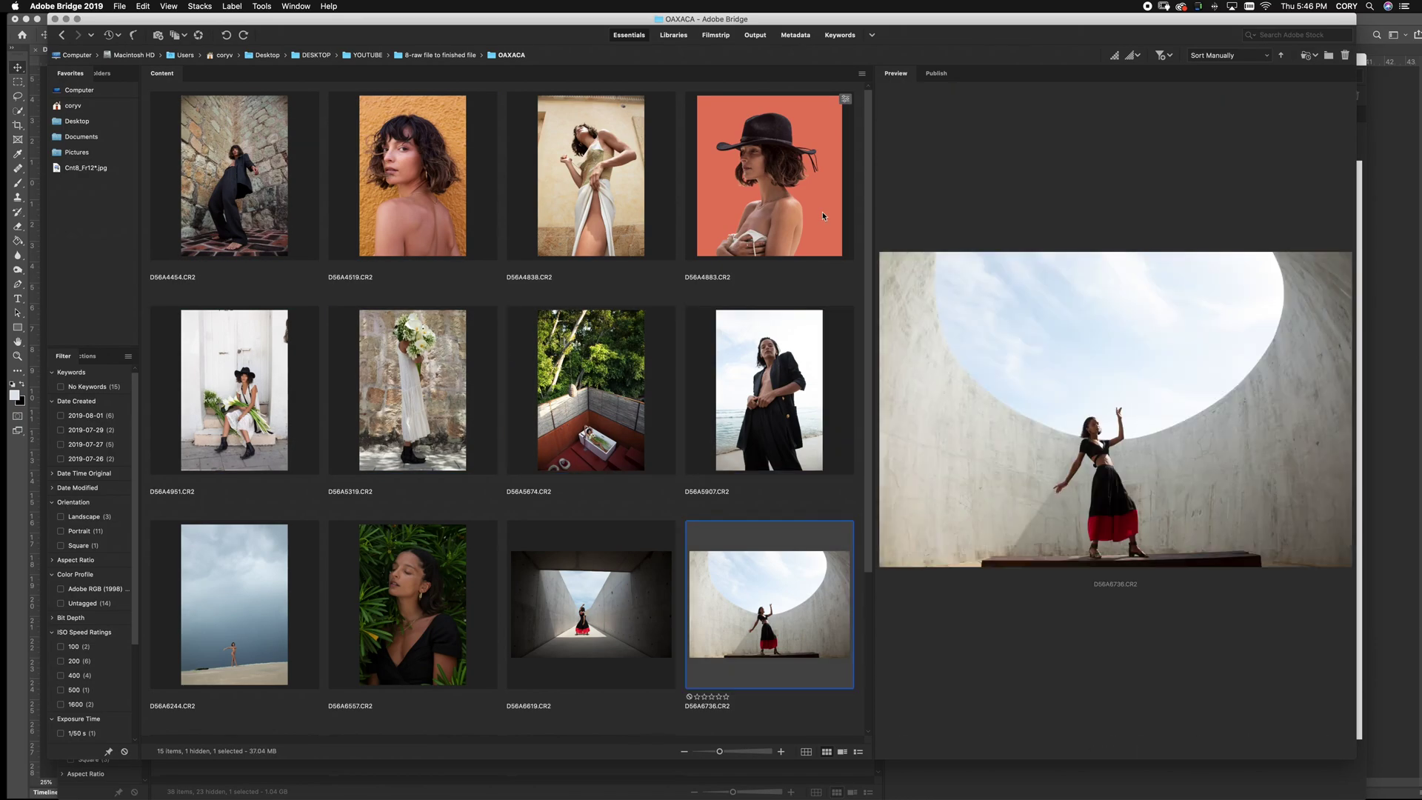
key(Left)
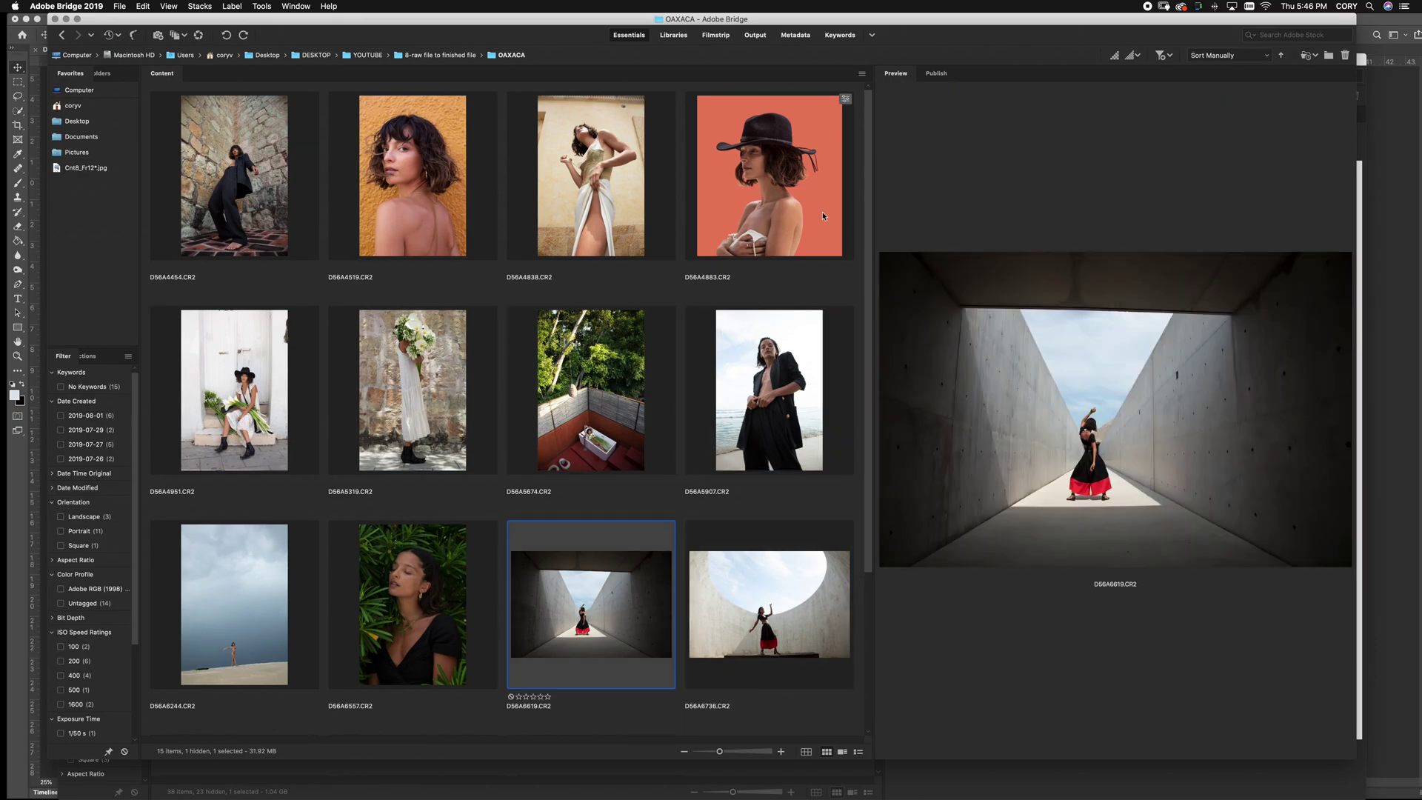
key(Left)
key(Up)
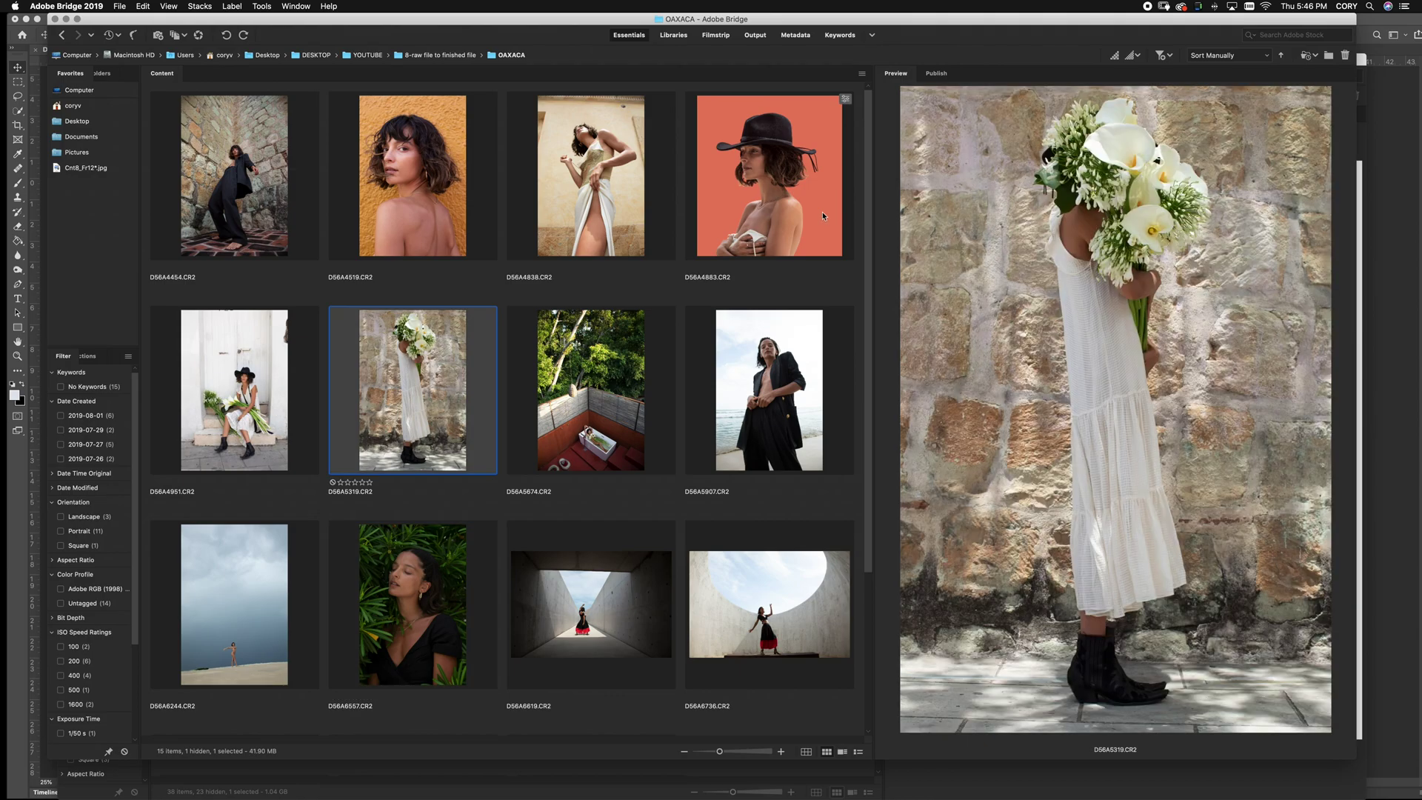
key(Right)
key(Right)
key(Up)
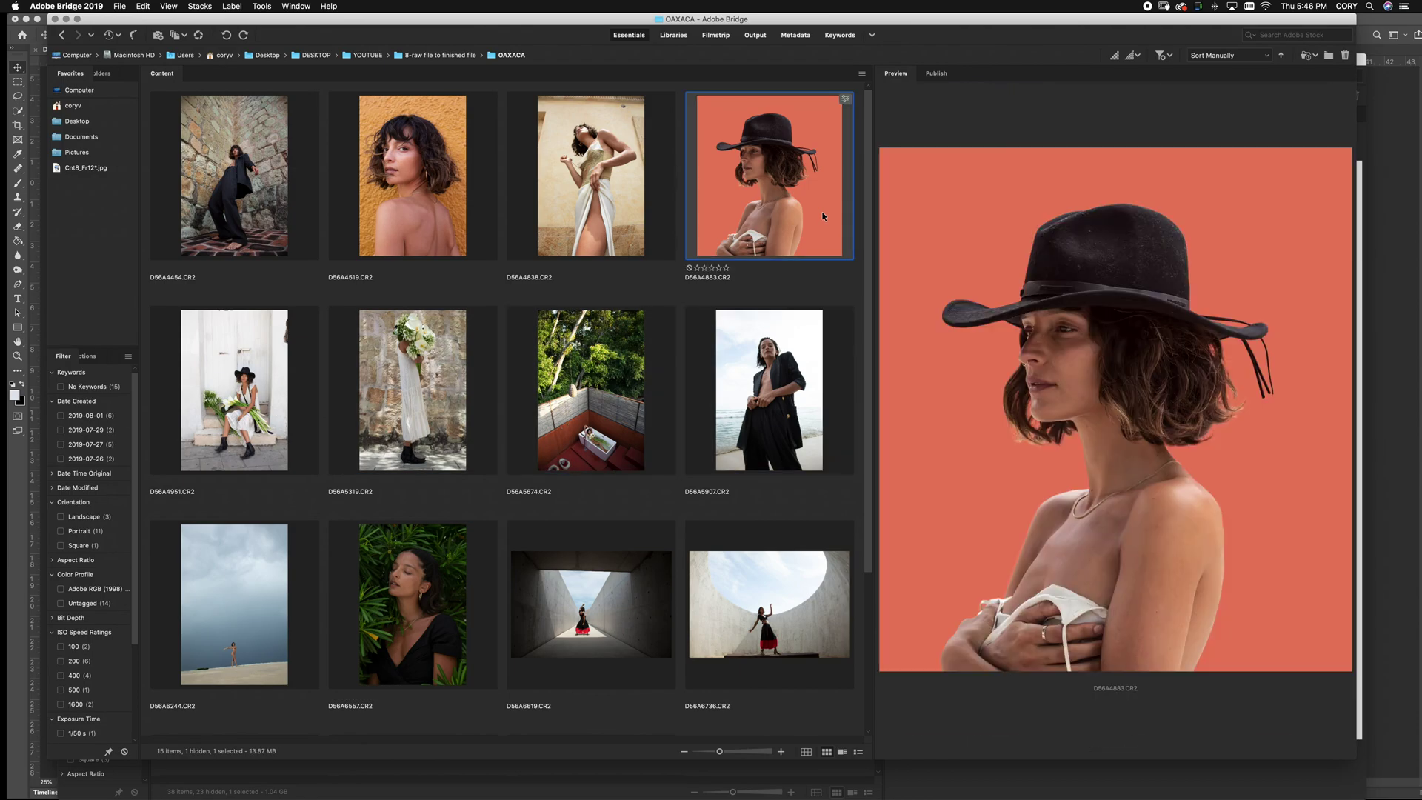
Open D56A4883.CR2 in Camera Raw and set its Clarity to +34
right_click(775, 177)
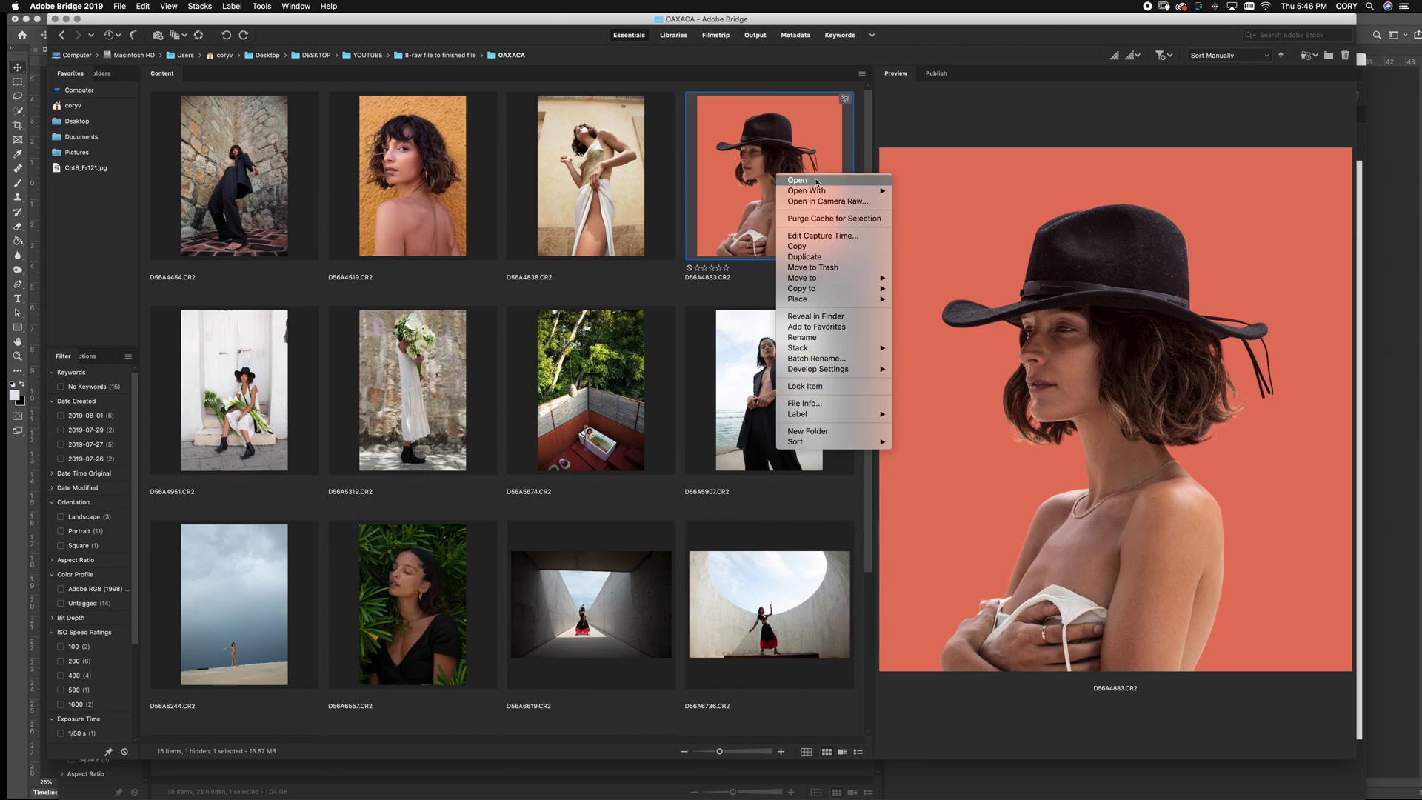
click(833, 202)
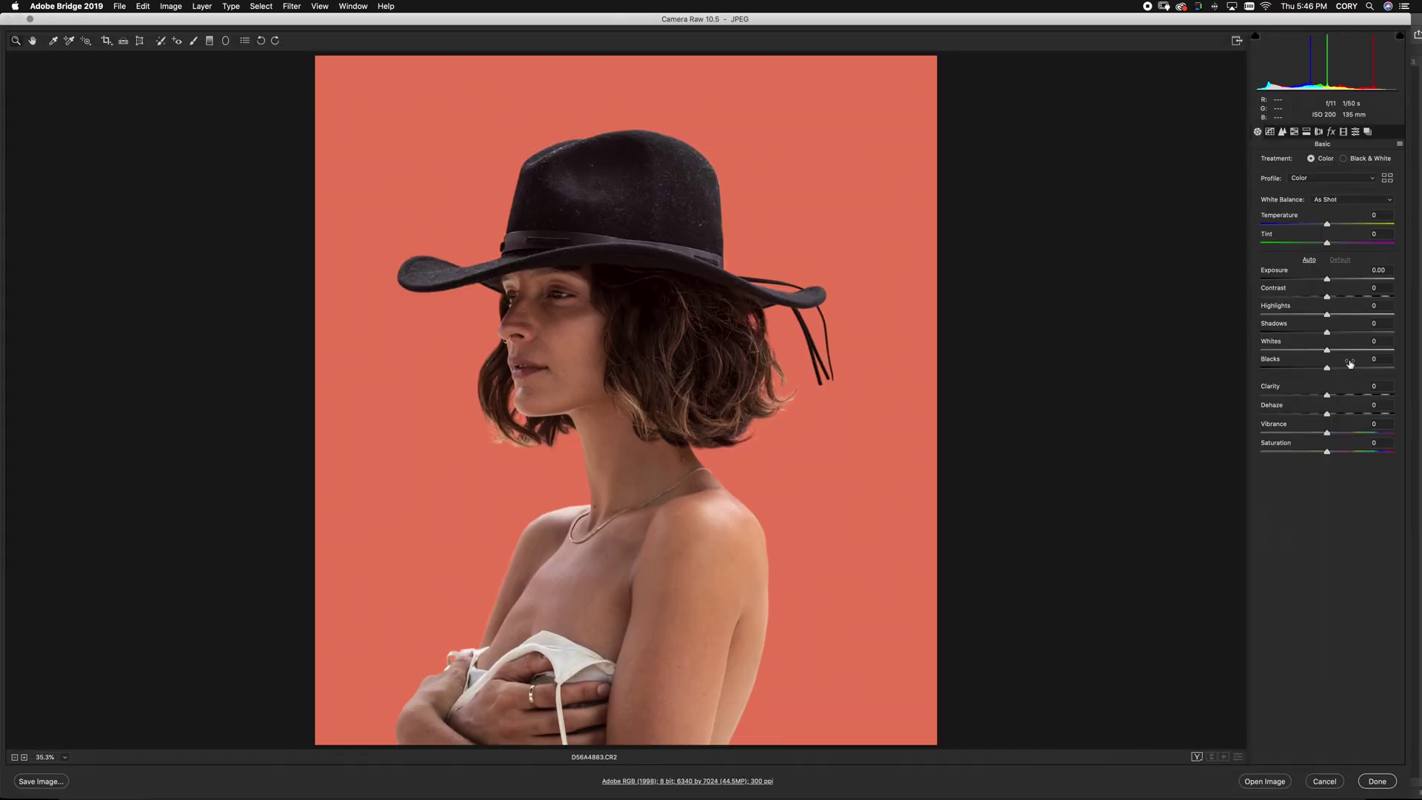
drag(1350, 397, 1350, 396)
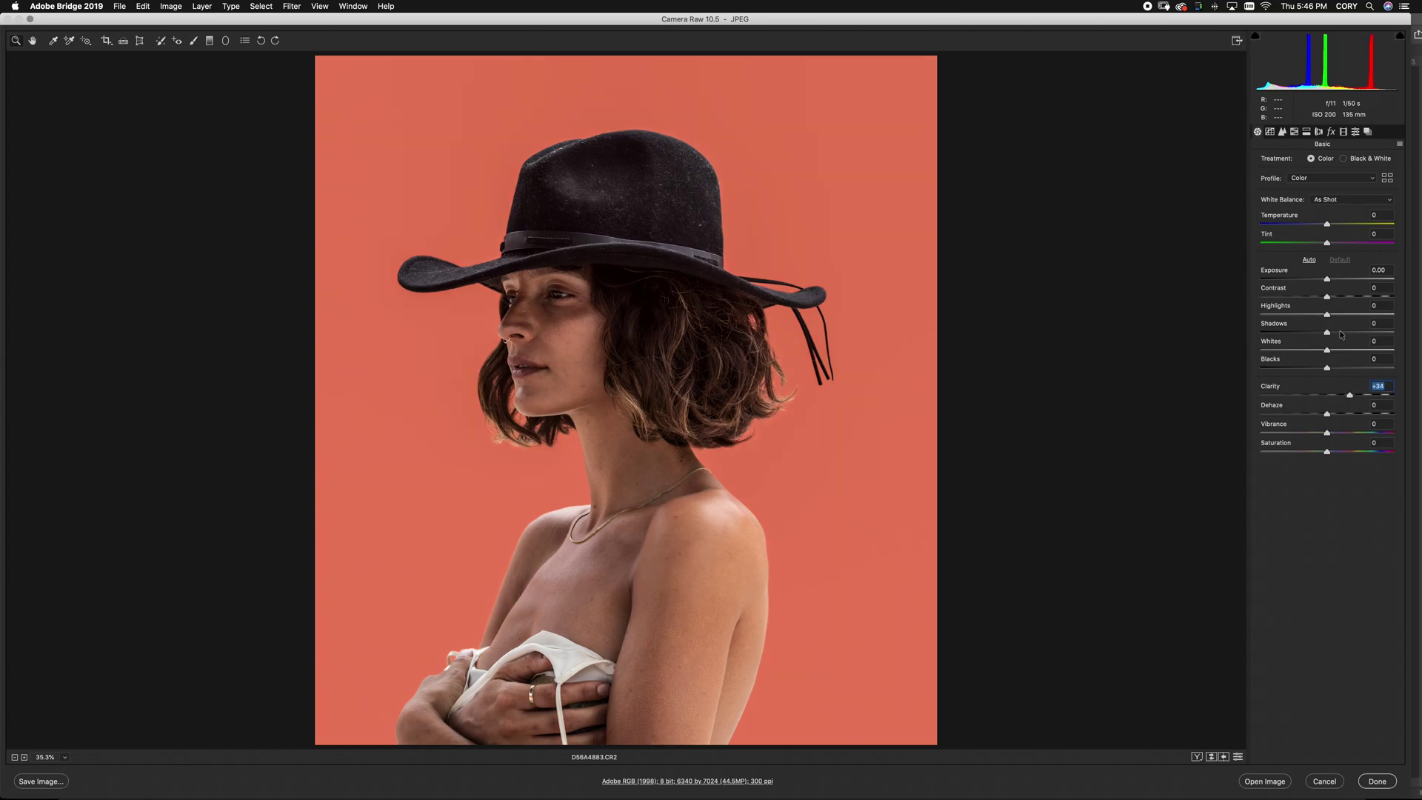
Set the Sharpening Amount to 78 and inspect the hat and face up close
click(1282, 132)
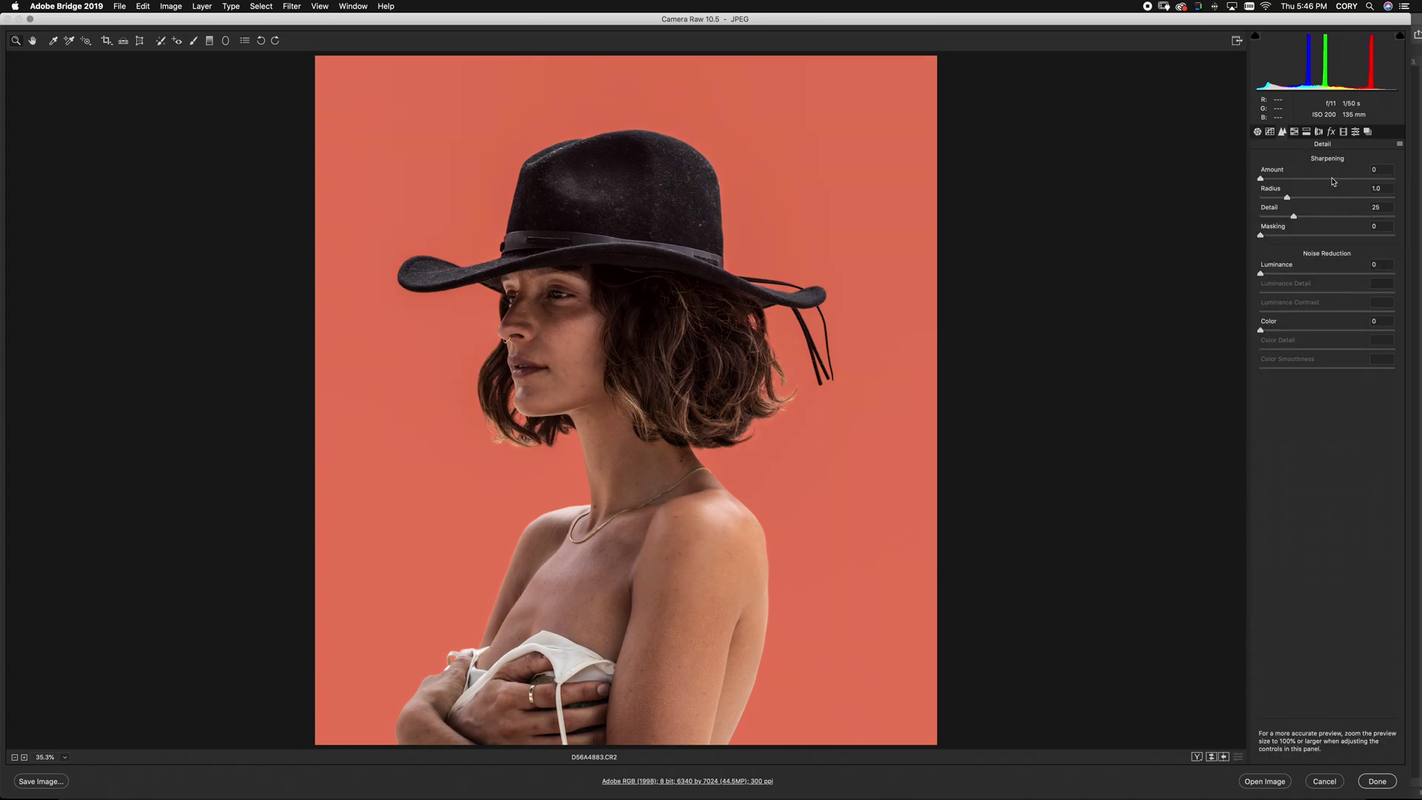
click(1330, 179)
key(super+equal)
key(super+equal)
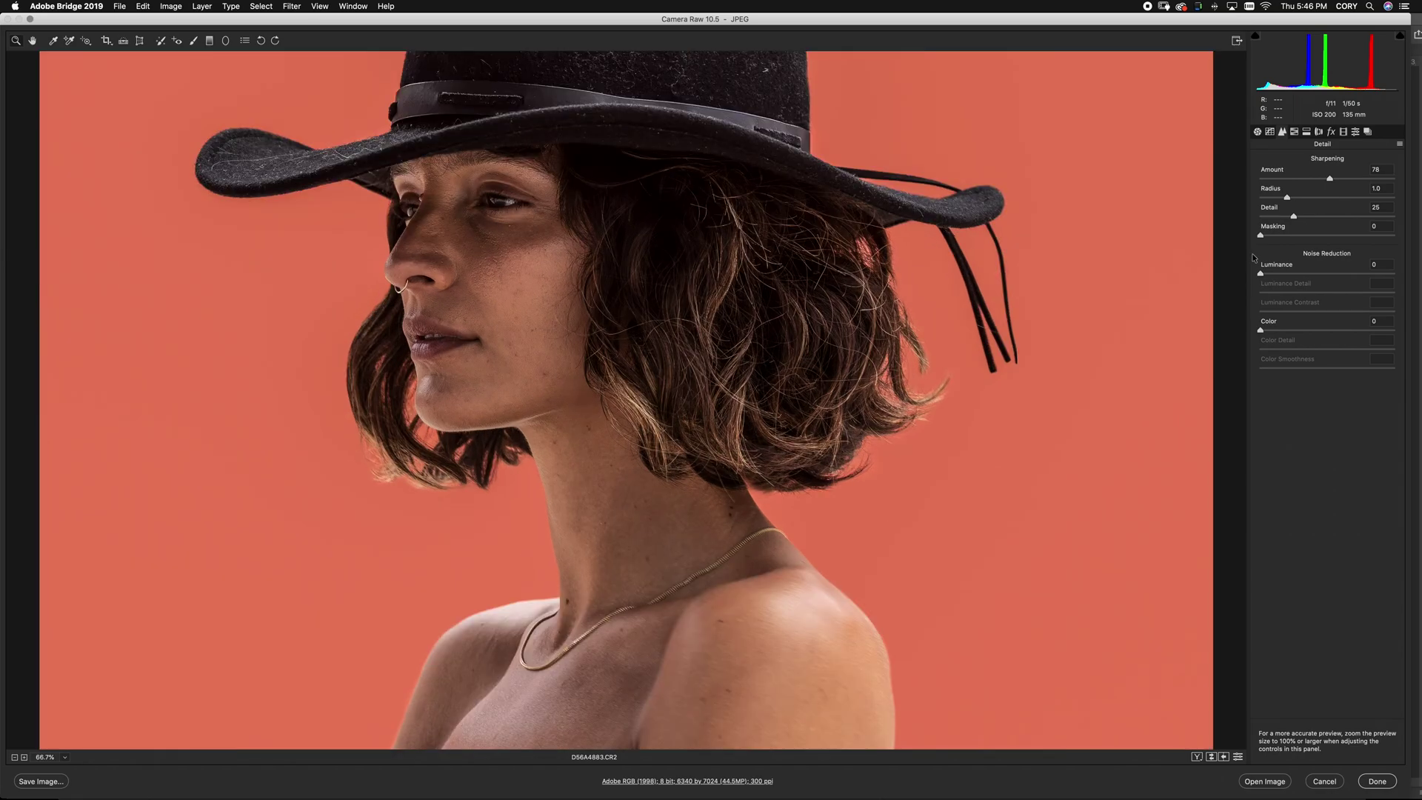
scroll(659, 345, up, 3)
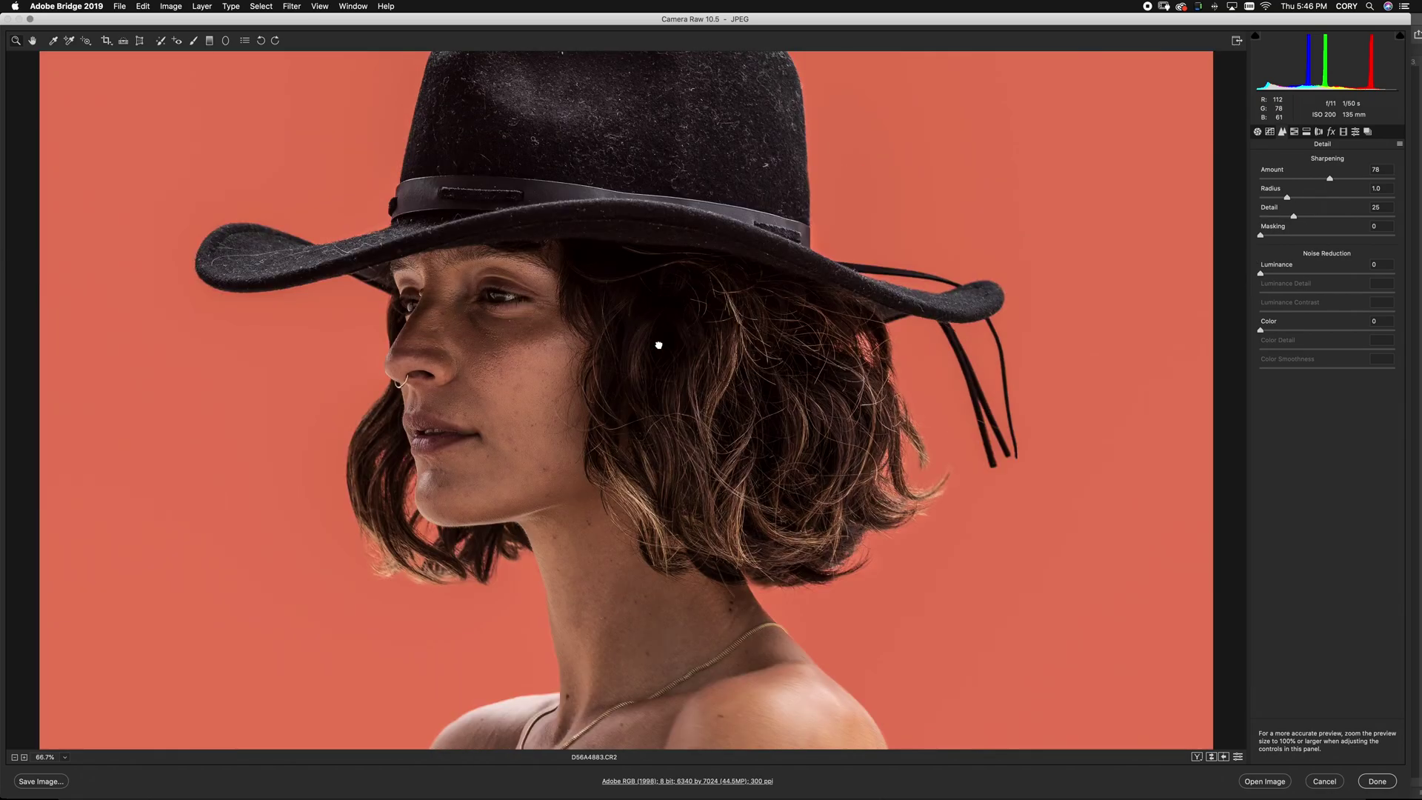
Compare the Image Settings and Camera Raw Defaults versions with the adjusted photo, returning to the adjusted settings
click(1399, 144)
click(1359, 156)
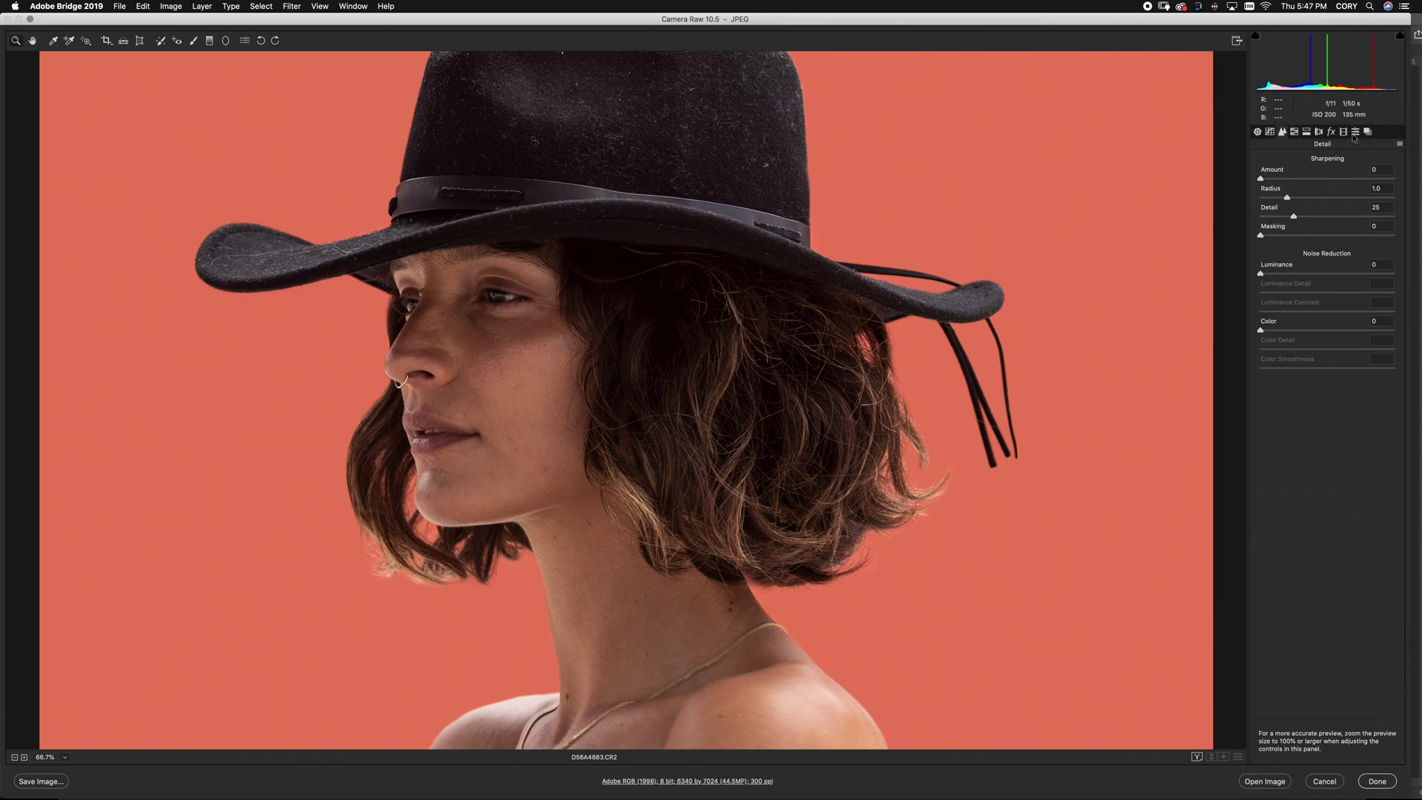
click(1400, 145)
click(1363, 169)
click(1399, 143)
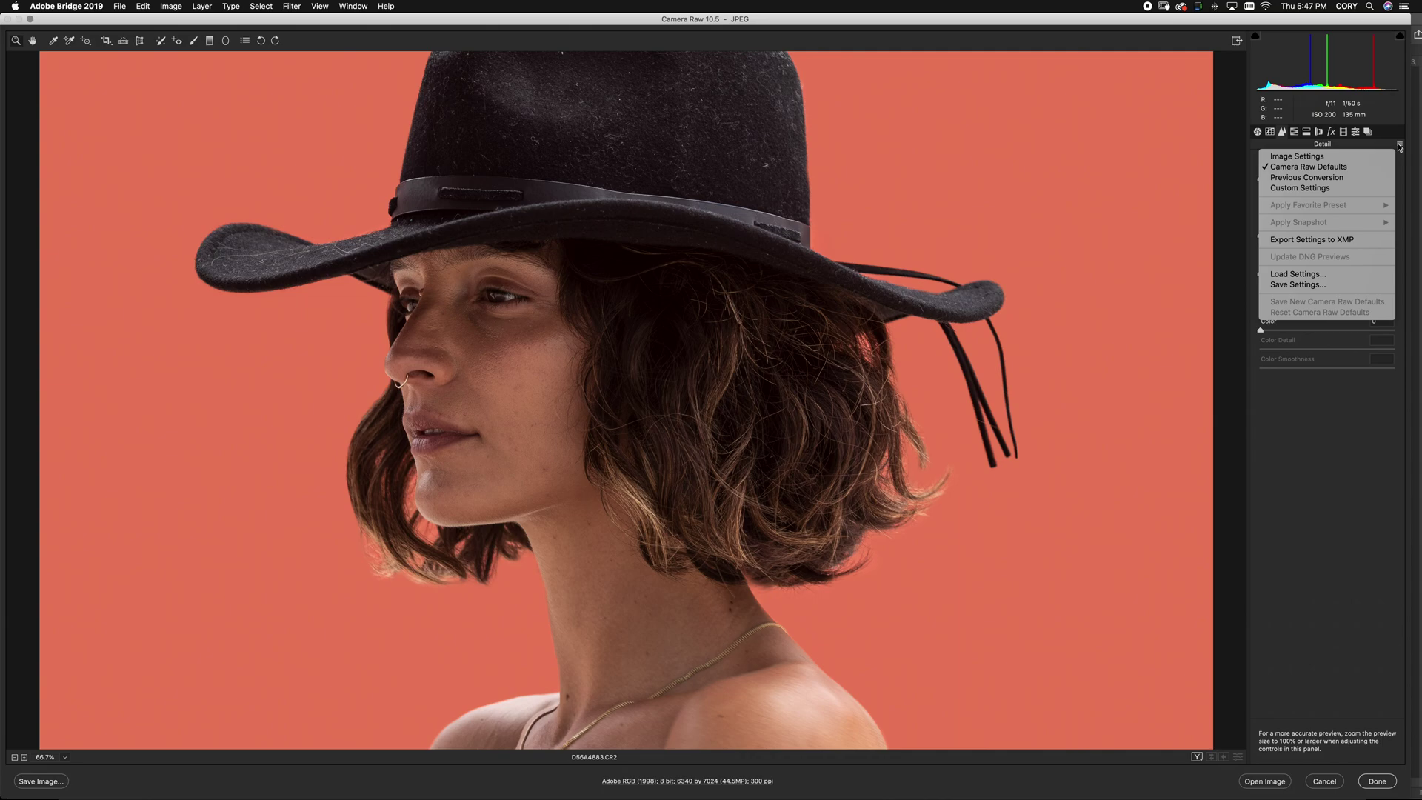
click(1368, 180)
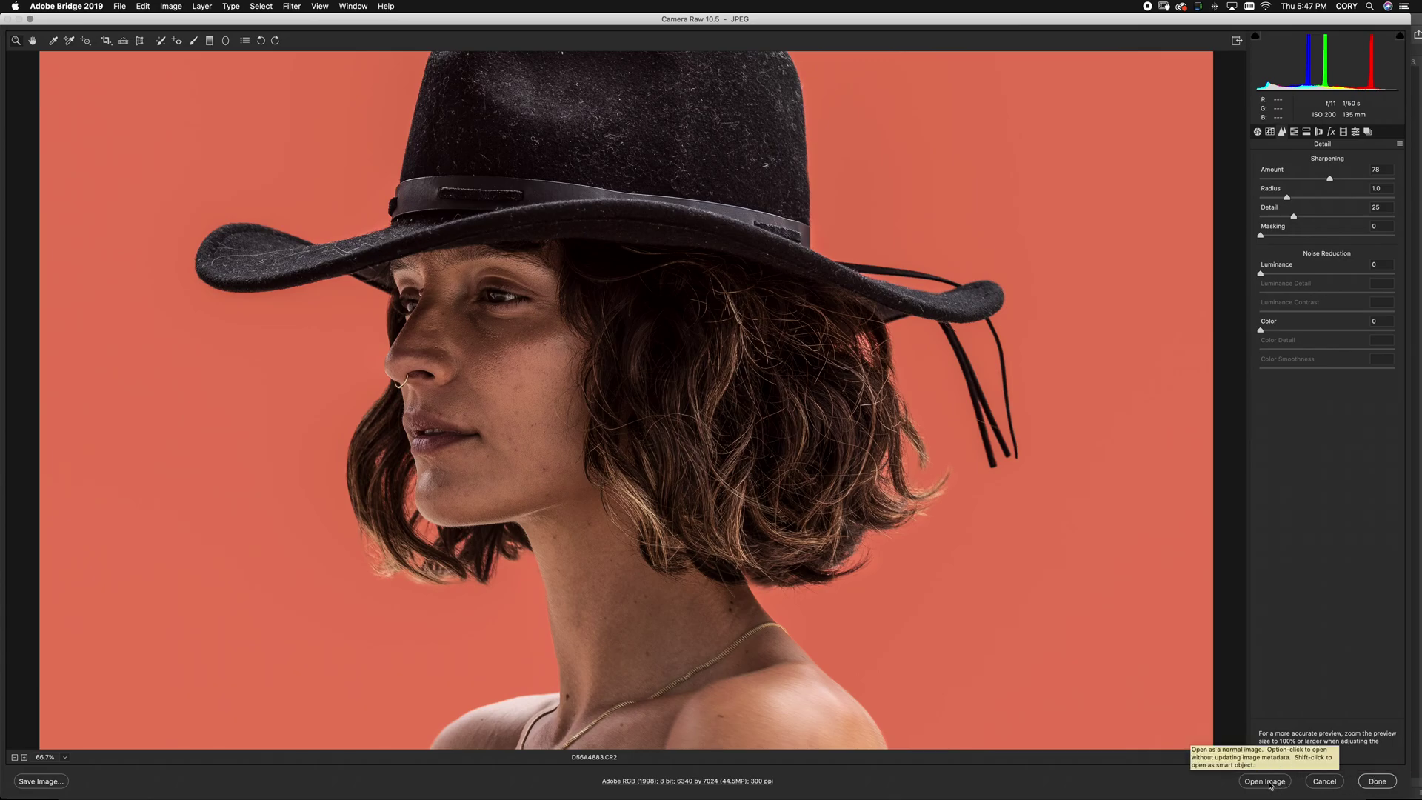
Open the adjusted image in Photoshop and run the CROP-4/5 action on it
click(1266, 781)
click(1339, 148)
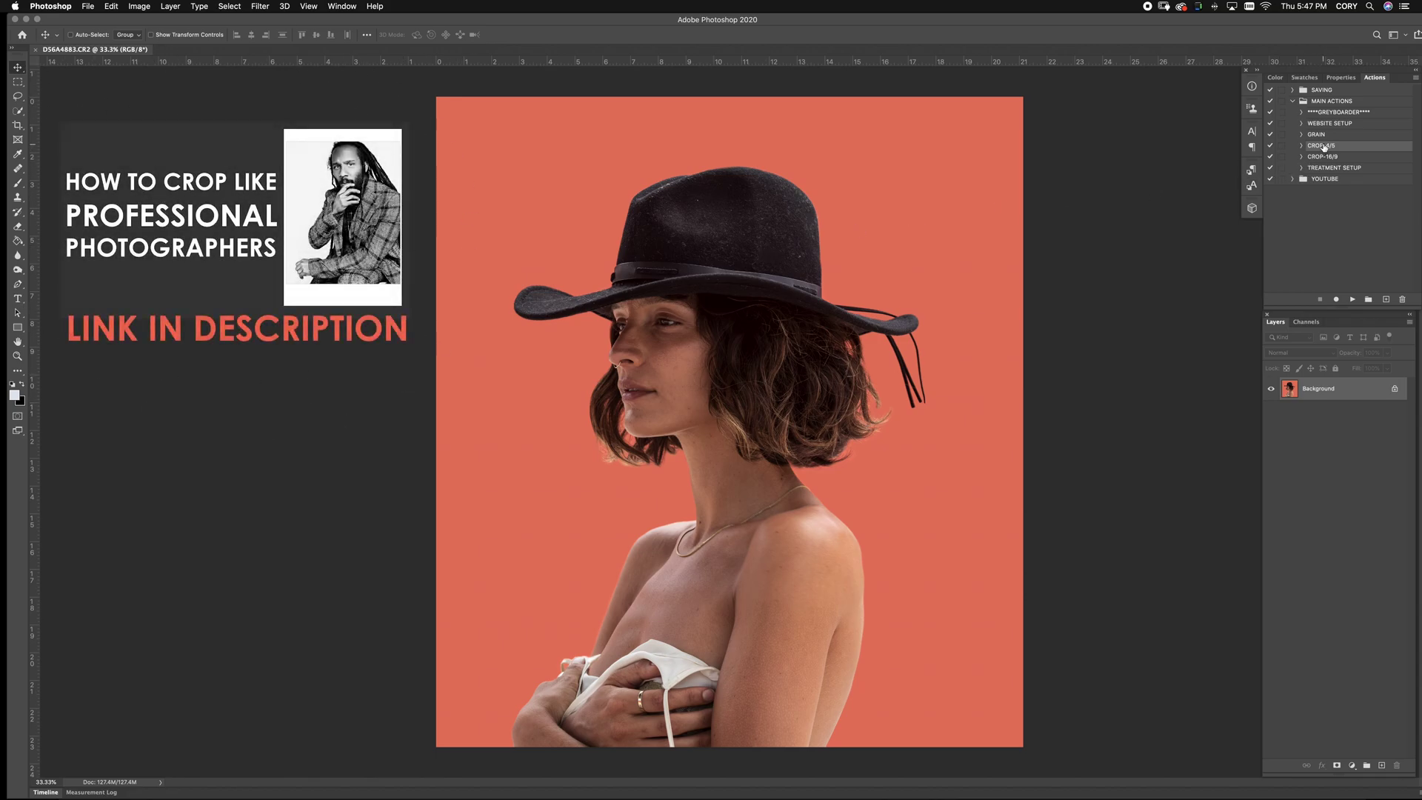
click(1352, 299)
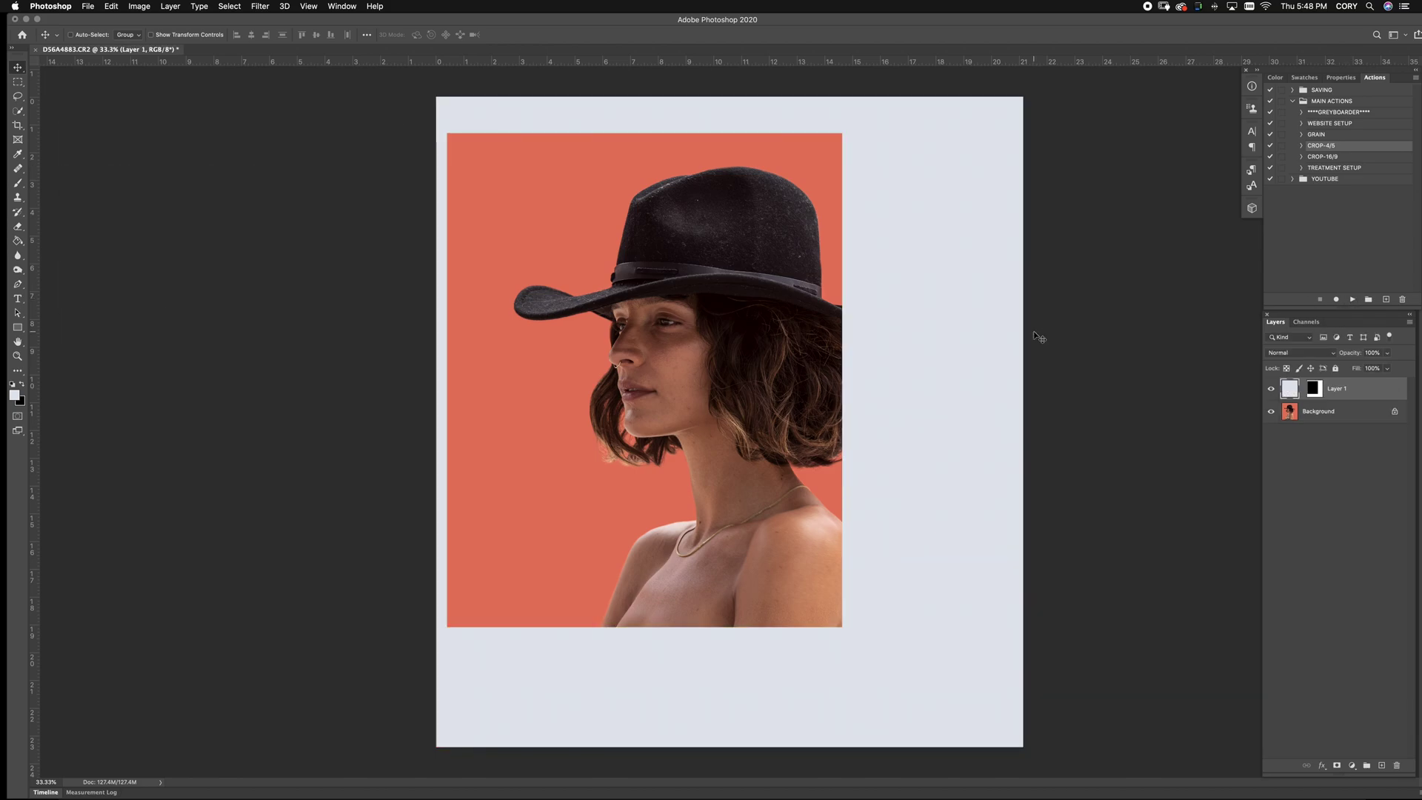
Free-transform Layer 1's mask, scaling the crop opening to 123.57% and positioning it around the woman near the canvas's lower edge
click(1313, 389)
key(super+t)
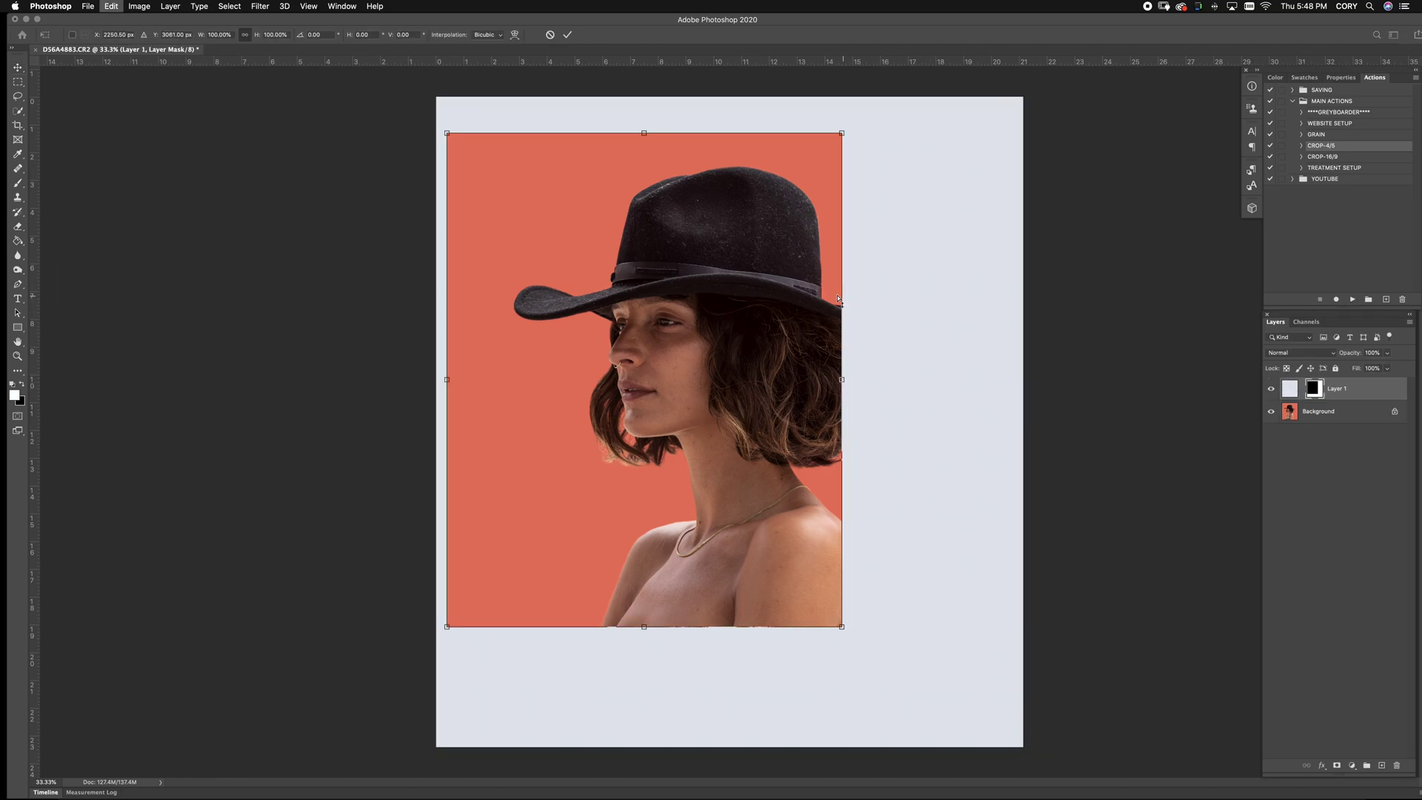
drag(842, 626, 958, 726)
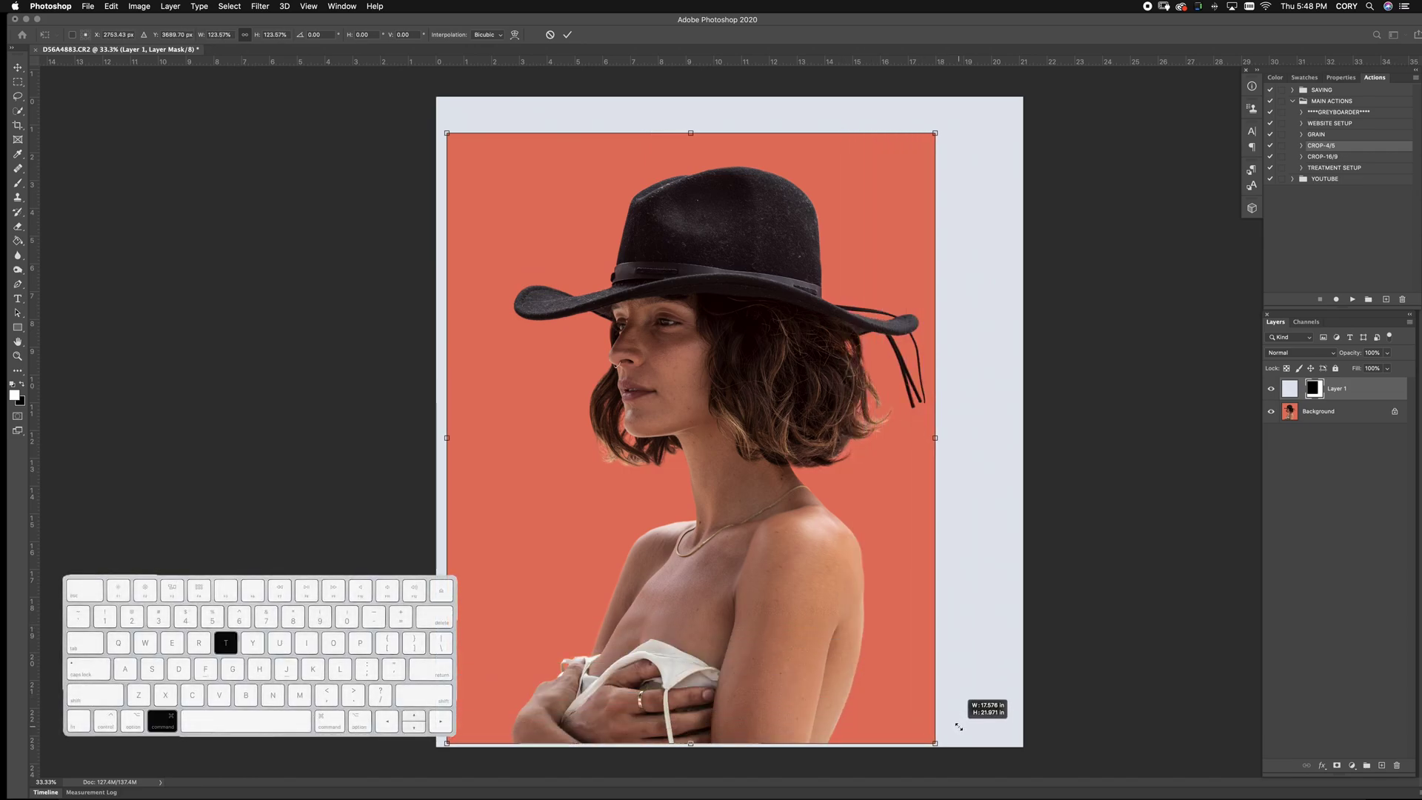
drag(860, 645, 879, 642)
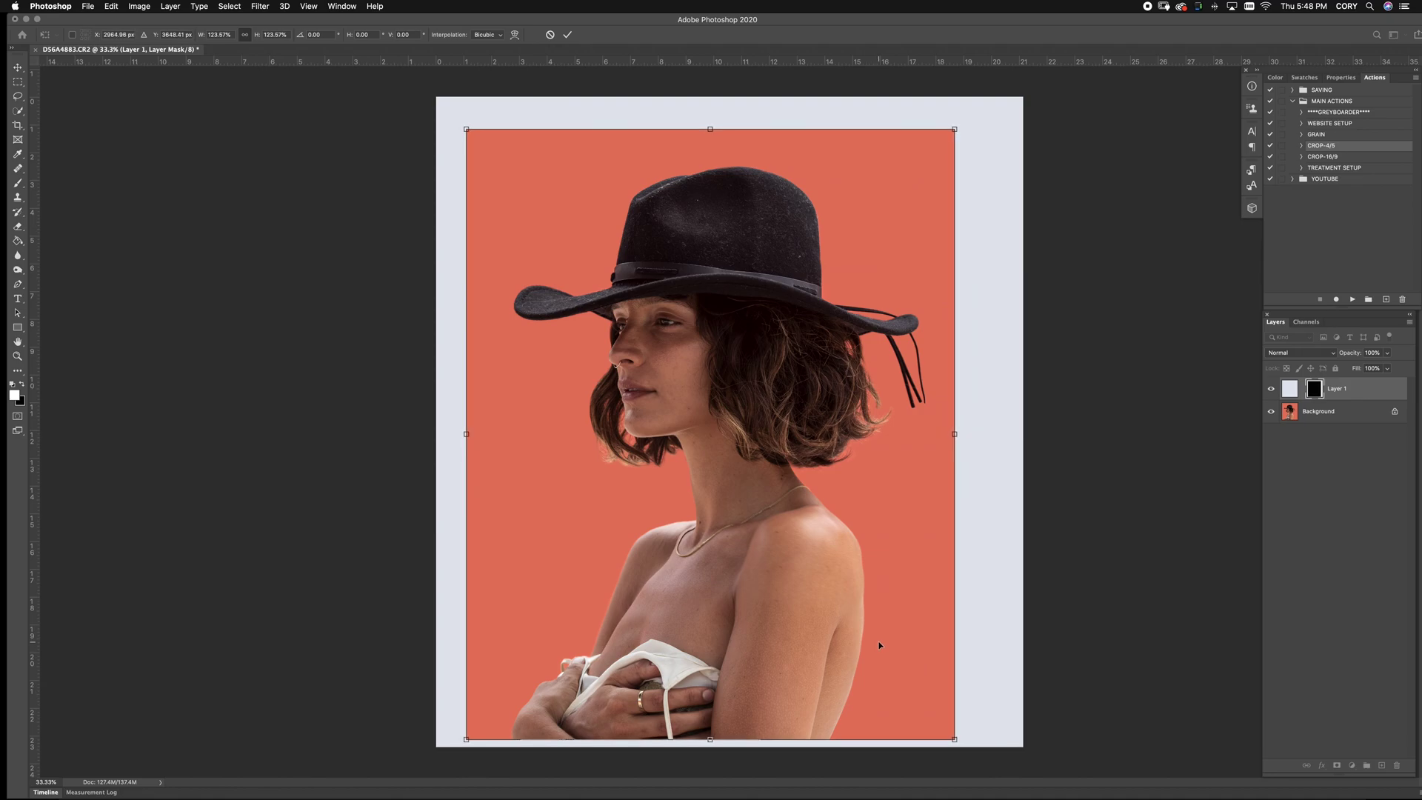
key(shift+Down)
key(shift+Down)
key(shift+Down)
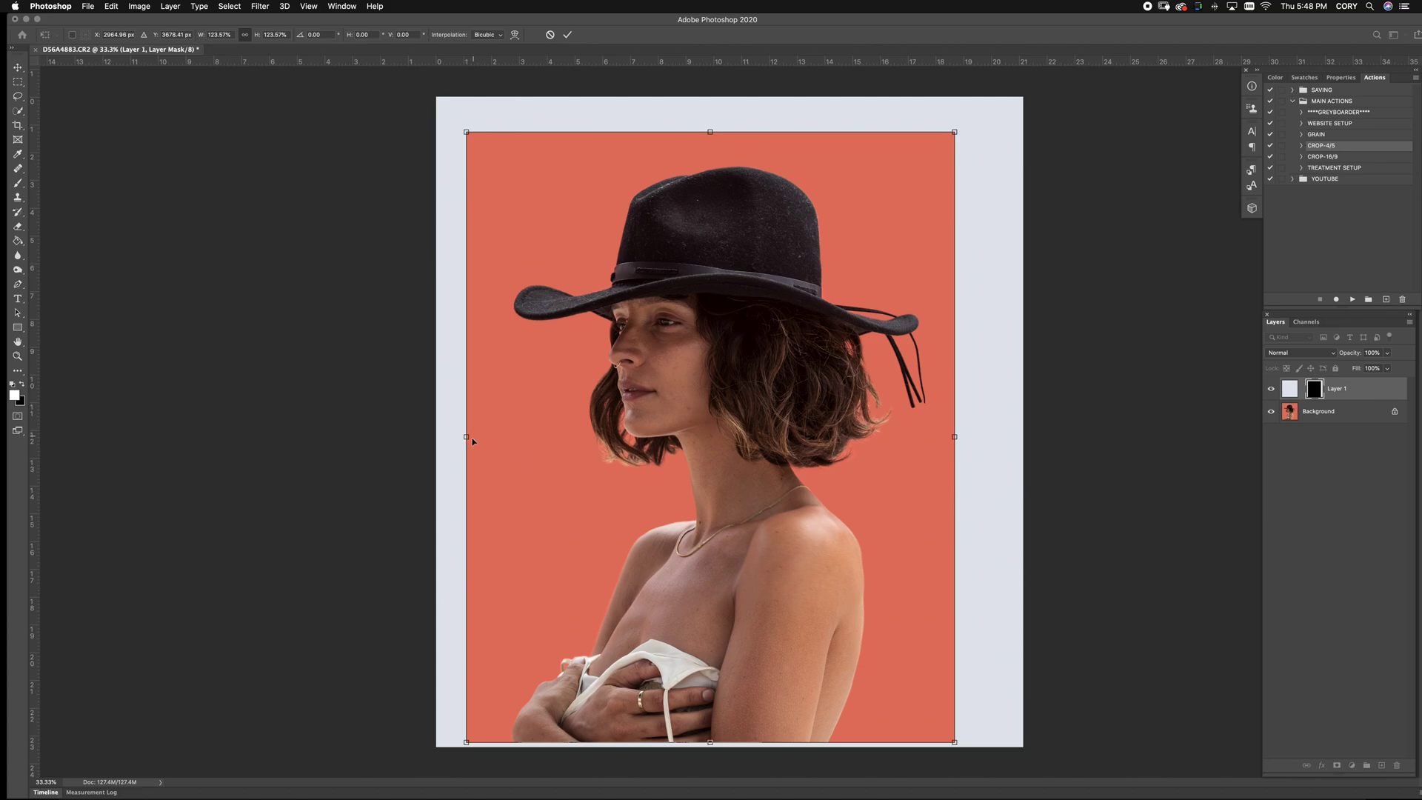
drag(472, 441, 548, 441)
drag(714, 434, 680, 438)
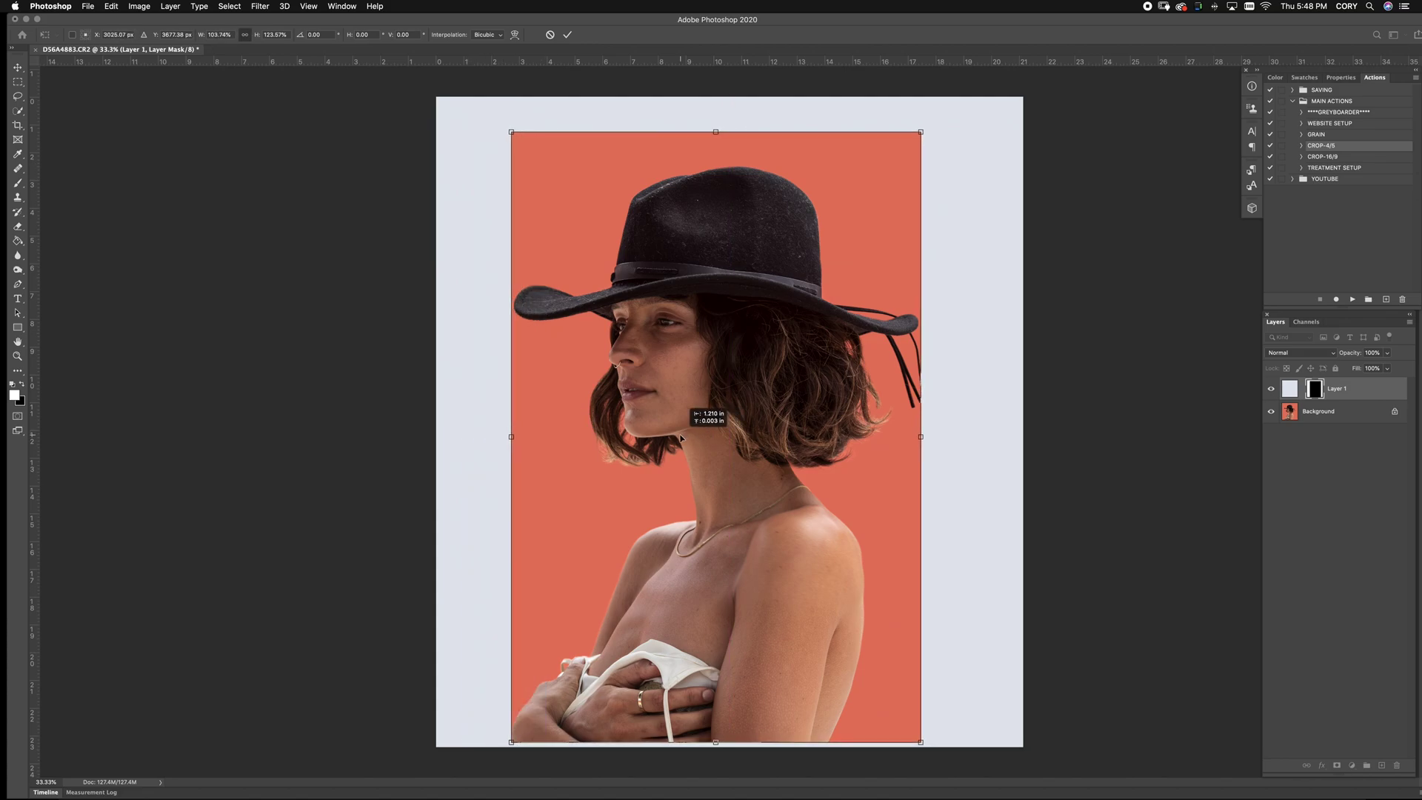
key(super+z)
key(super+z)
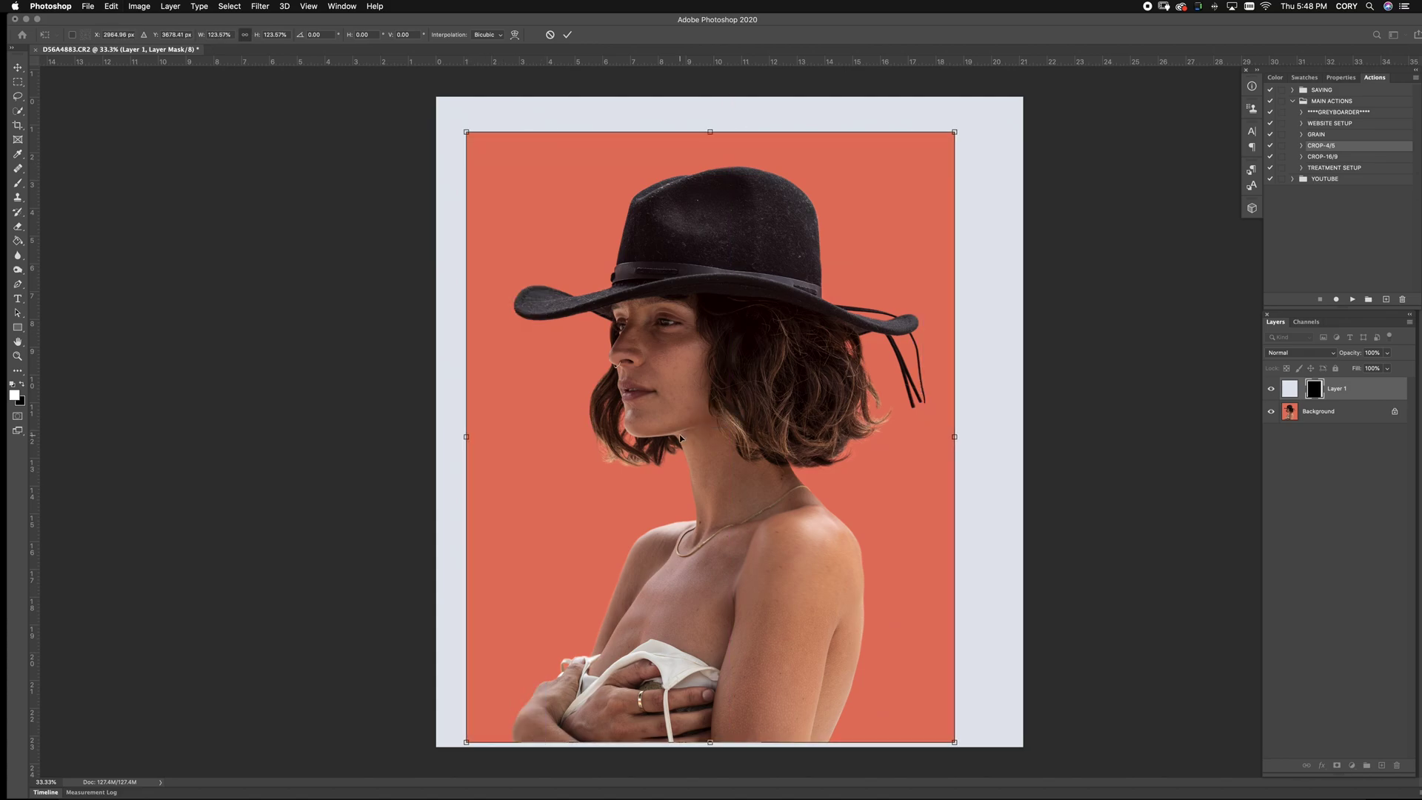
Shift the crop opening down to the canvas's lower edge and apply the transform
drag(692, 428, 691, 432)
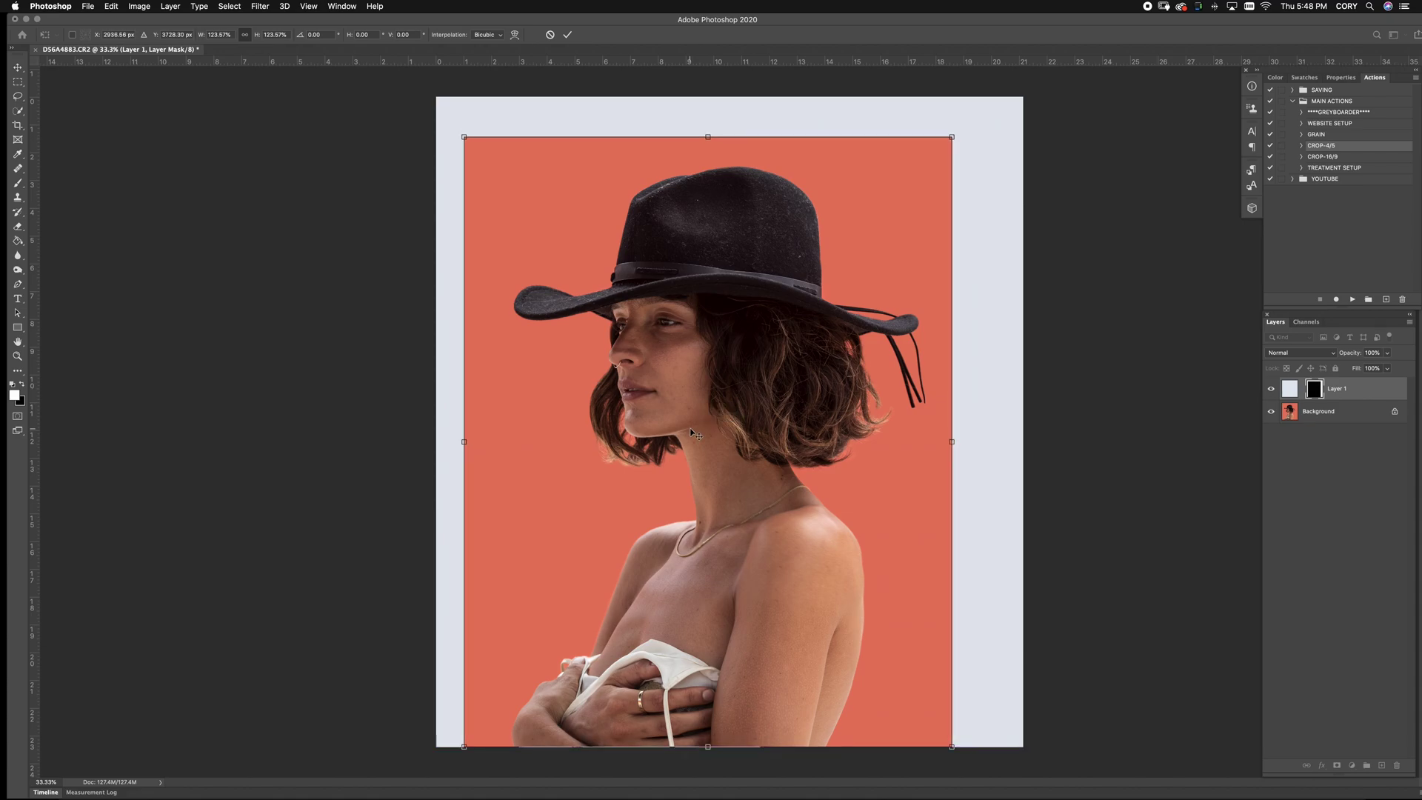
key(Return)
Start saving the document as a TIFF and choose the finals folder inside OAXACA as its location
key(super+shift+s)
click(755, 175)
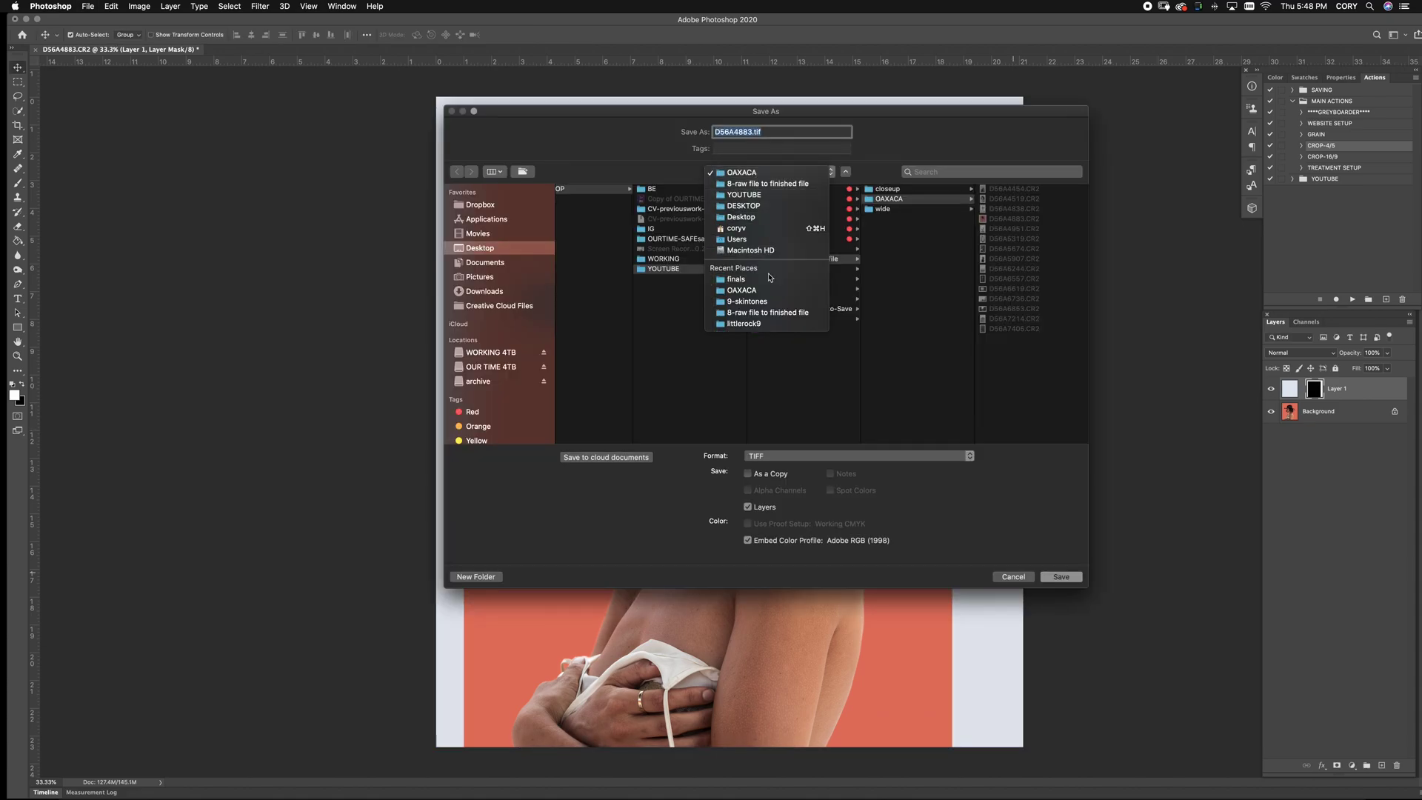
click(776, 279)
scroll(776, 266, down, 3)
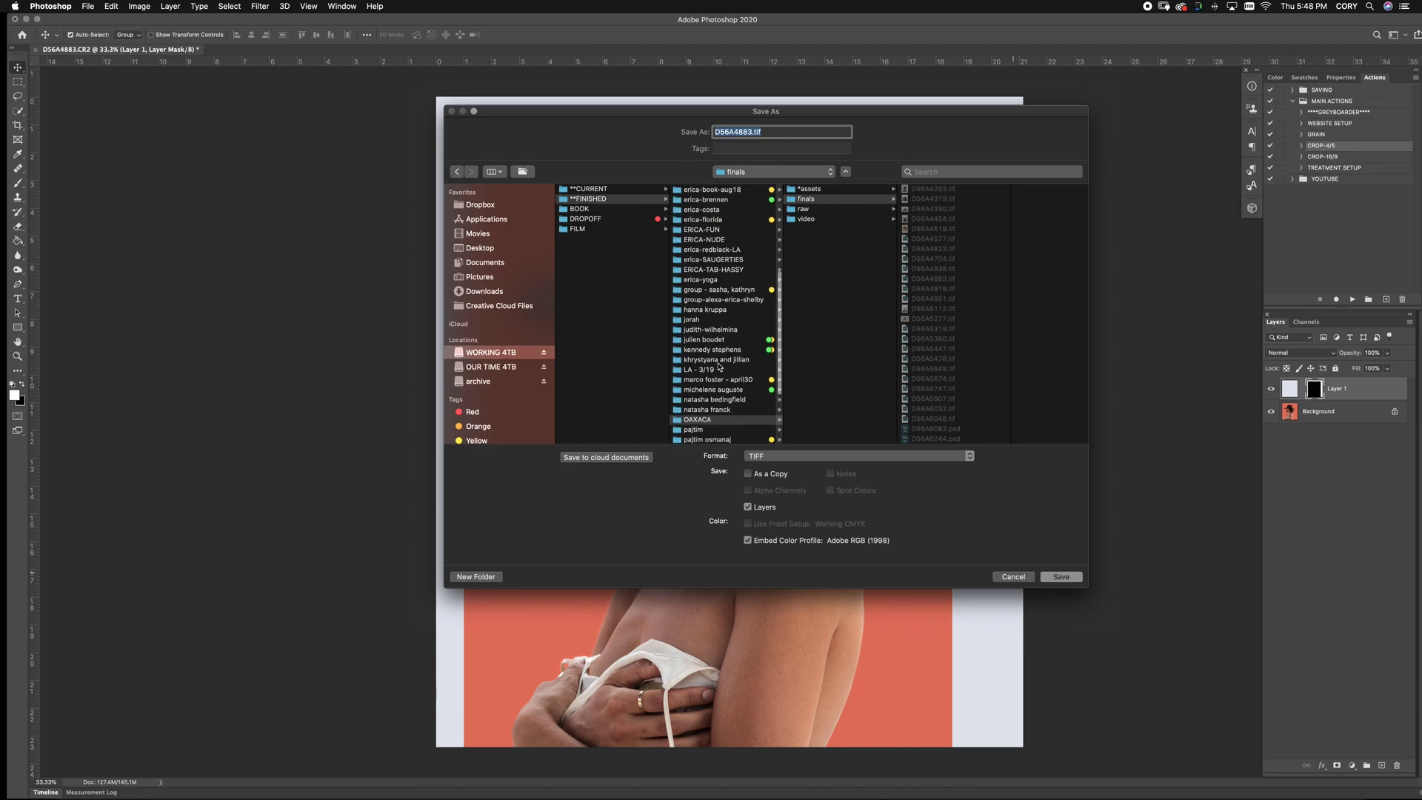
click(698, 368)
click(817, 210)
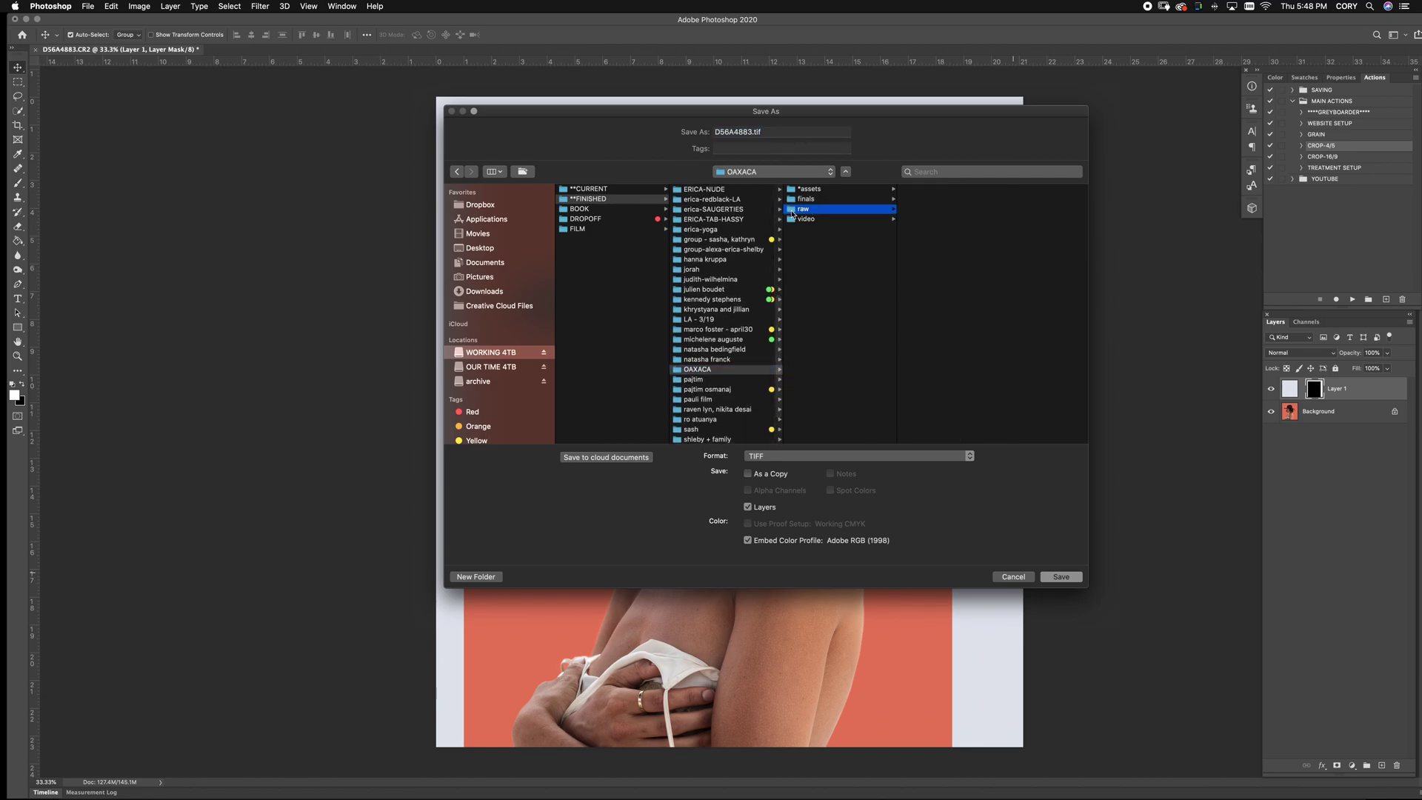
click(820, 200)
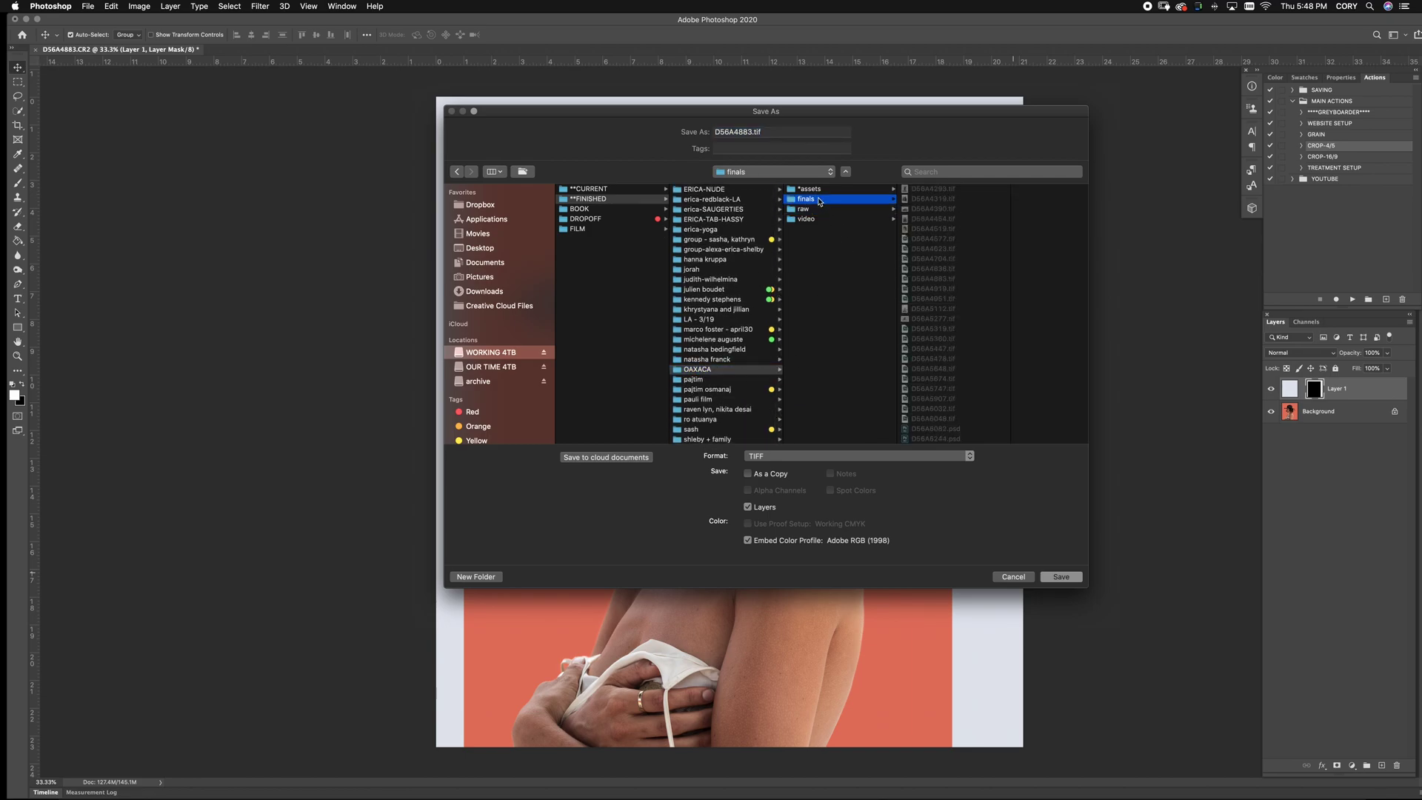
Name the file D56A4883copy.tif and save it with the default TIFF options
click(760, 132)
text(cop)
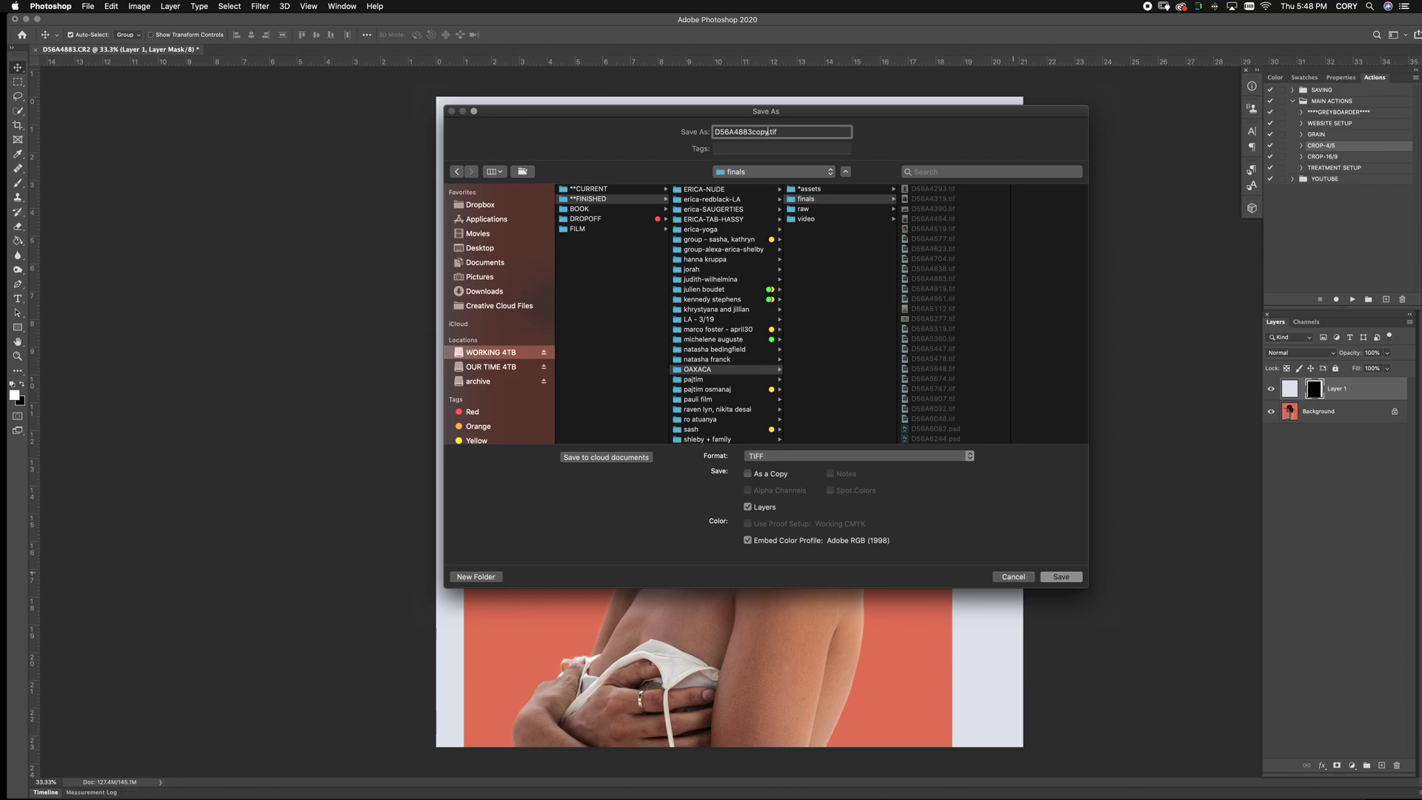
text(y)
click(1061, 577)
key(Return)
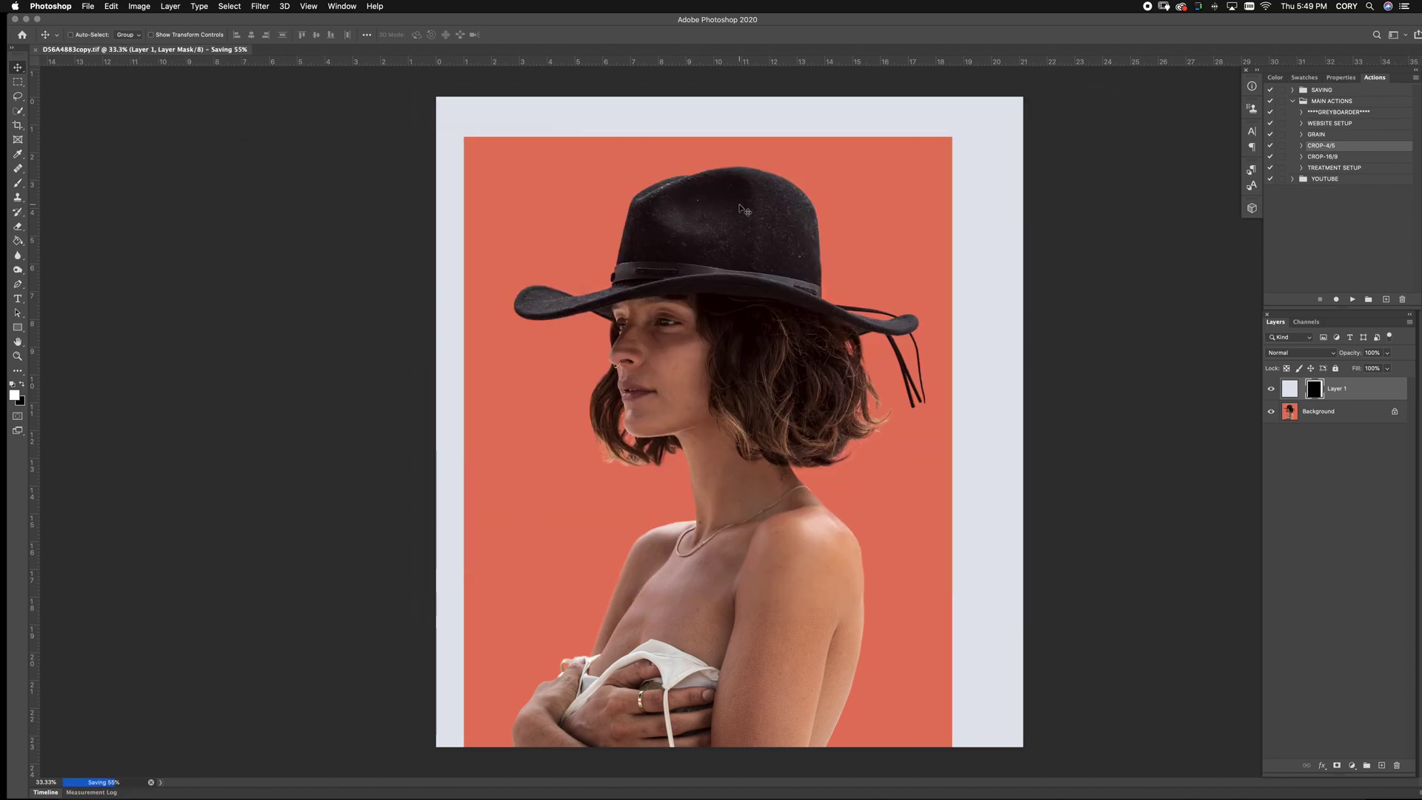
Add a new layer named skin1 directly above the Background layer
click(1369, 418)
key(super+shift+n)
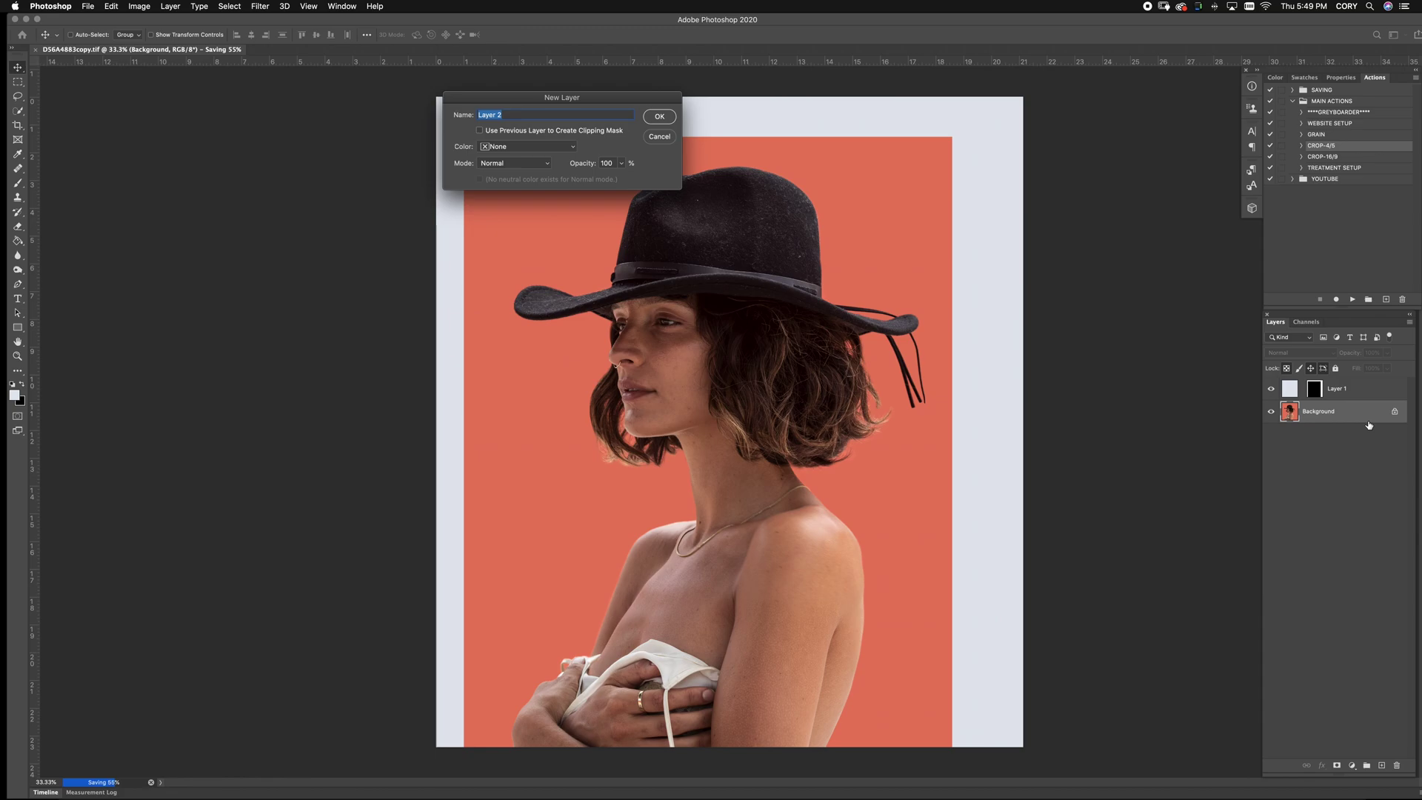
text(skin1)
key(Return)
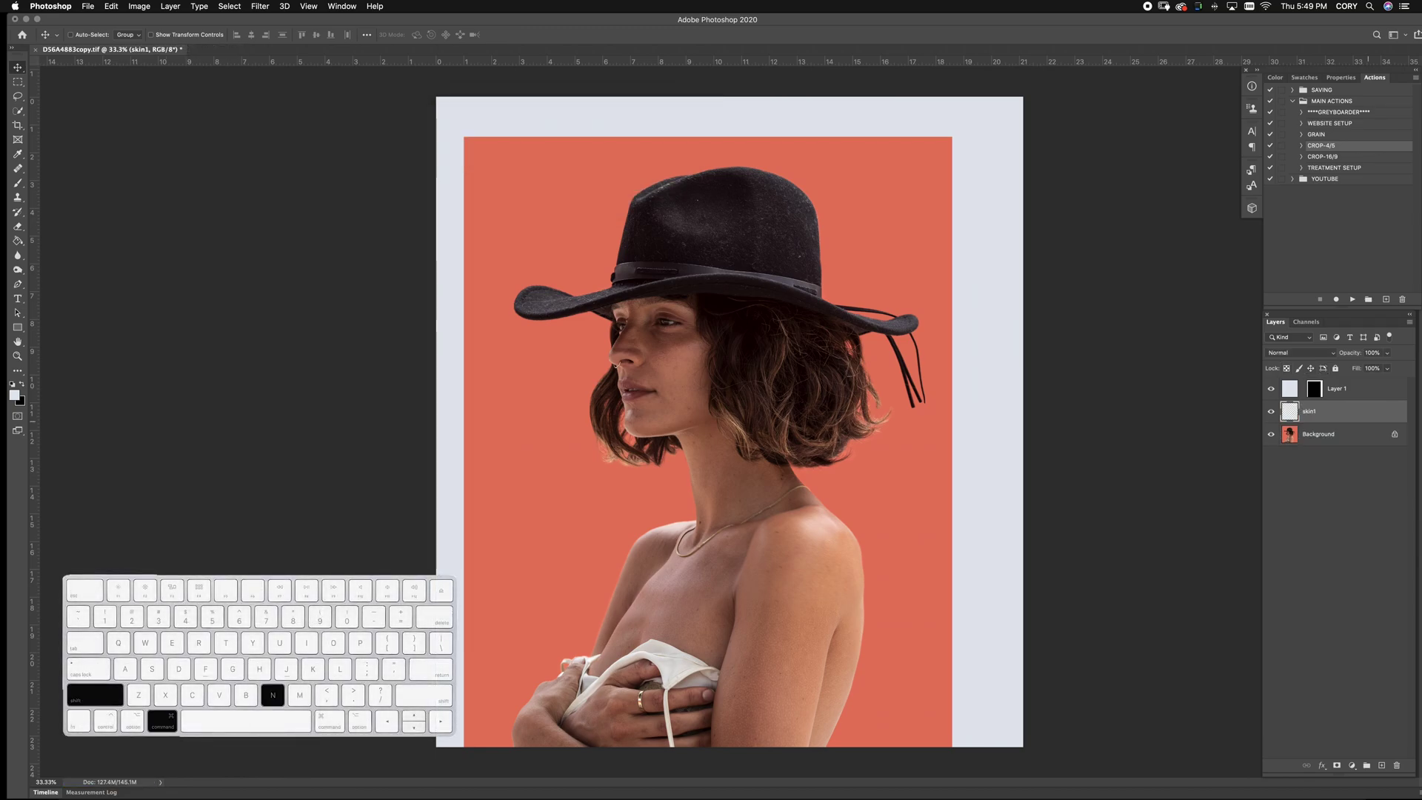
Remove the blemishes along the cheek and down to the jaw on the skin1 layer with the Healing Brush, sampling clean skin nearby
key(super+plus)
key(super+plus)
key(super+plus)
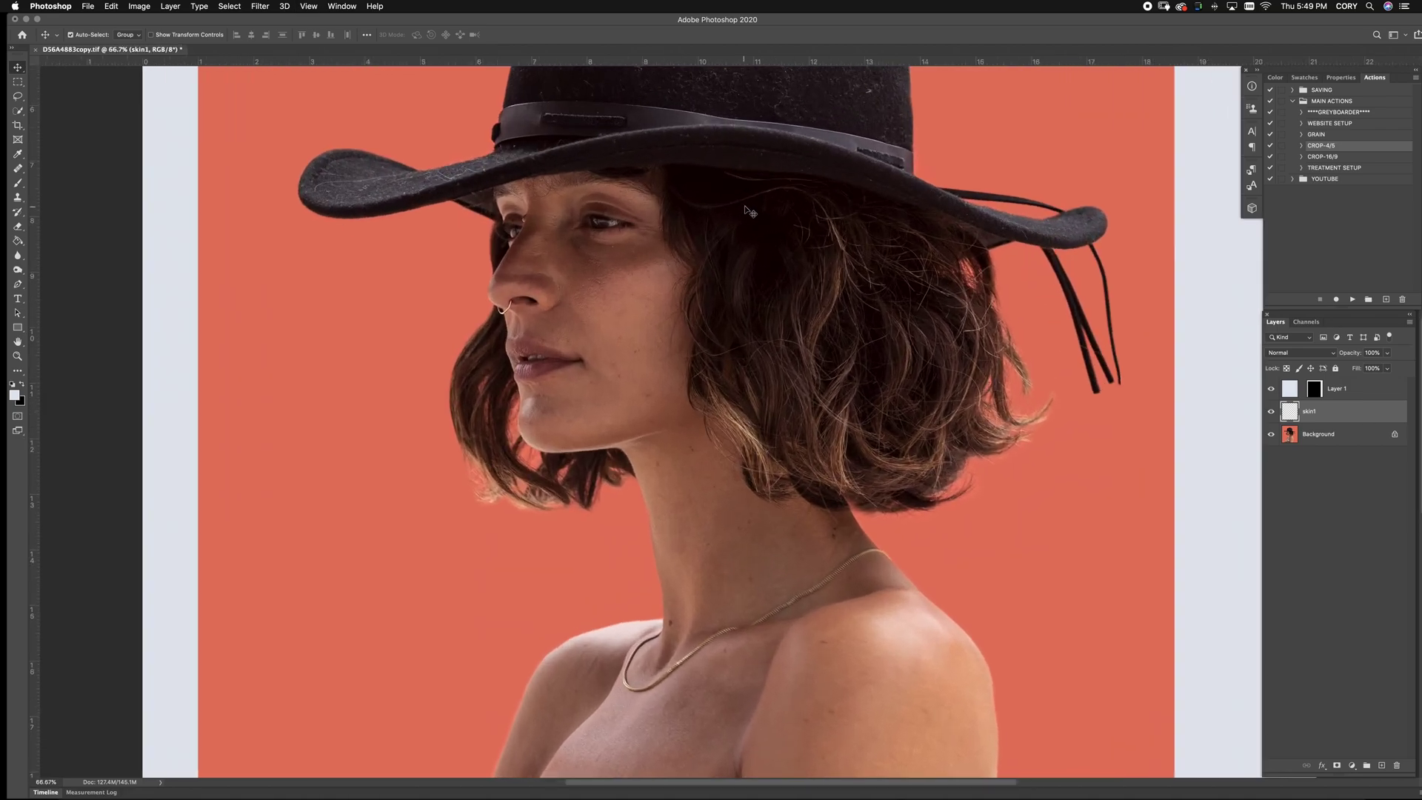
key(j)
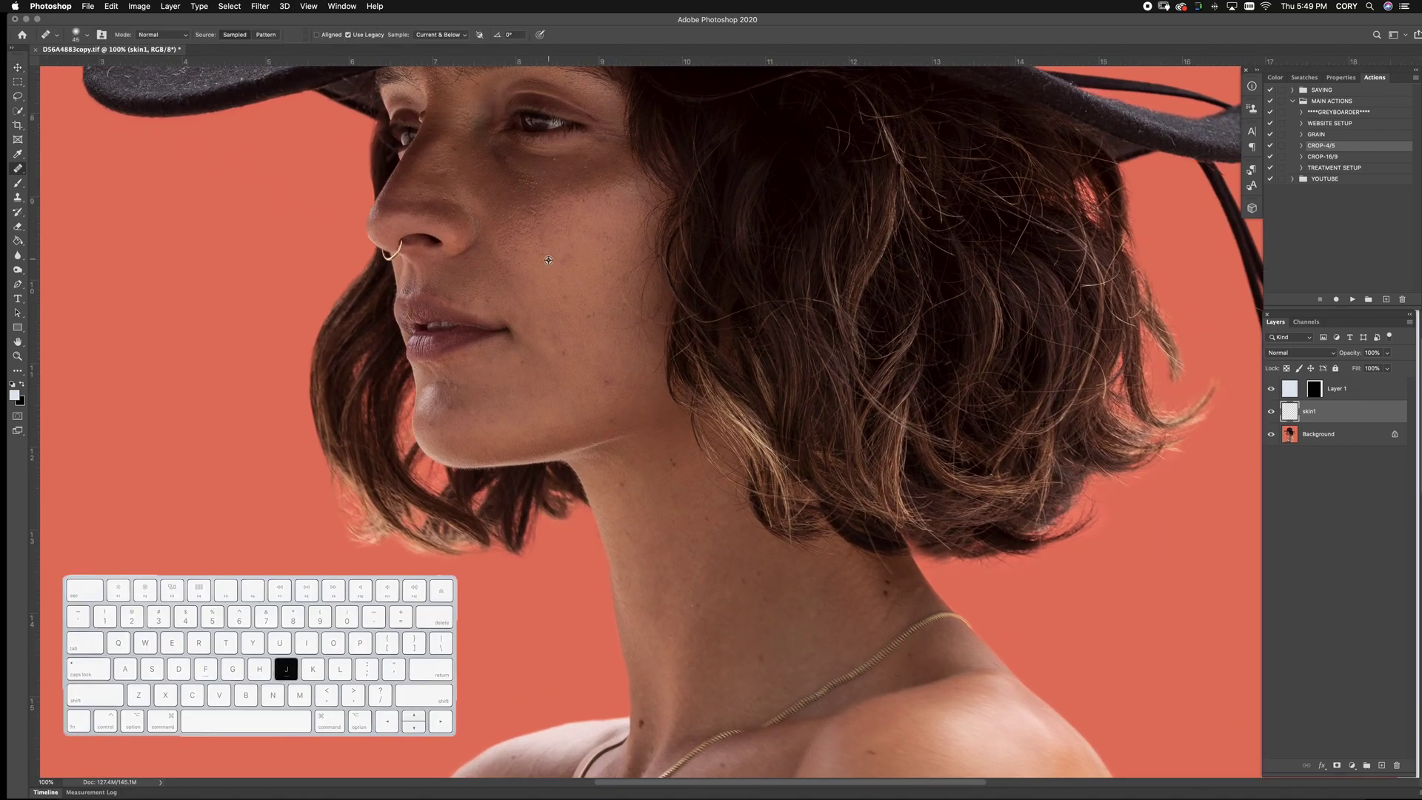
key(alt)
alt+click(551, 272)
click(565, 298)
alt+click(577, 315)
click(590, 328)
alt+click(584, 311)
click(593, 297)
alt+click(576, 334)
click(569, 343)
alt+click(558, 334)
click(563, 353)
alt+click(560, 327)
click(558, 337)
alt+click(571, 350)
click(583, 363)
alt+click(597, 370)
click(606, 383)
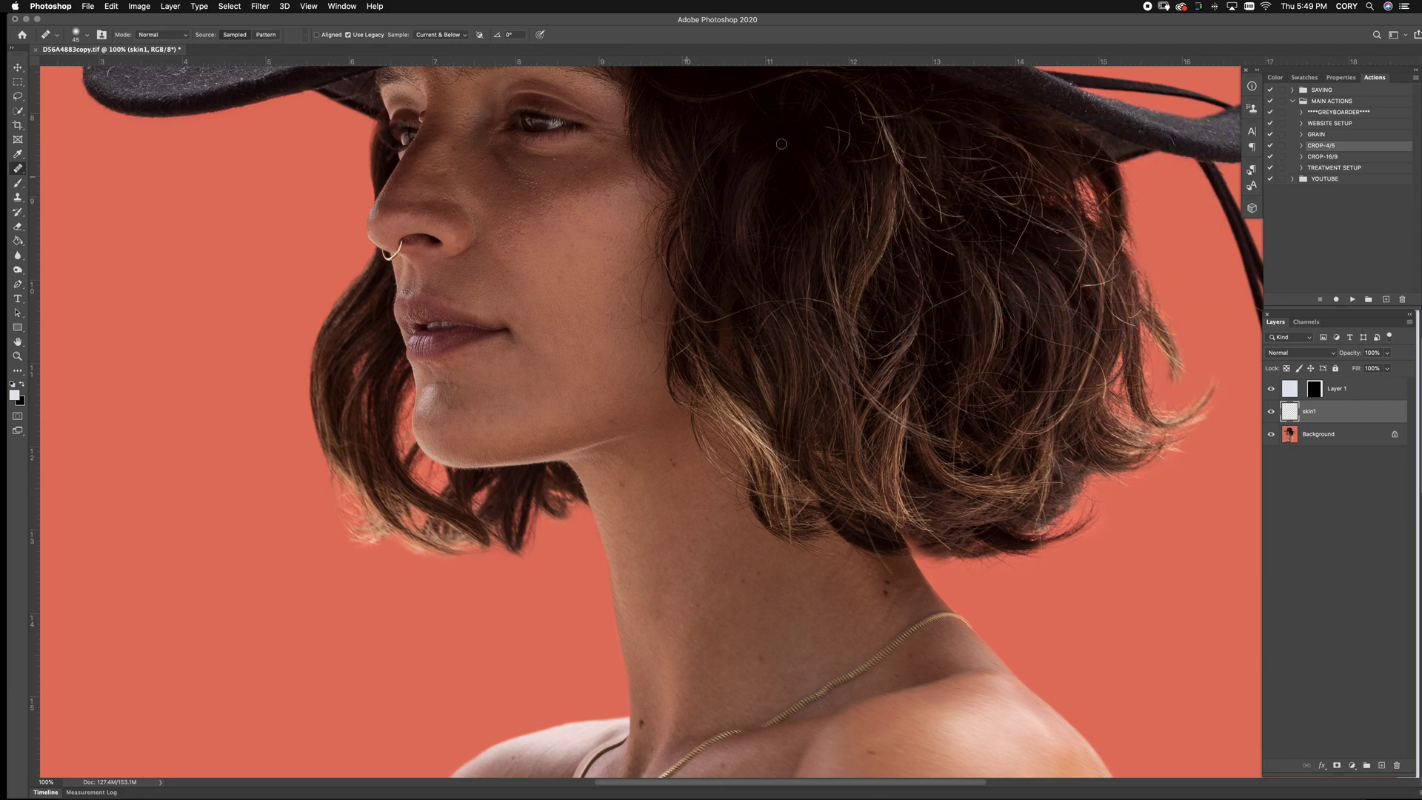
Compare the portrait with the skin1 retouching hidden and shown, both close up and as a whole image
key(super+0)
key(super+plus)
key(super+plus)
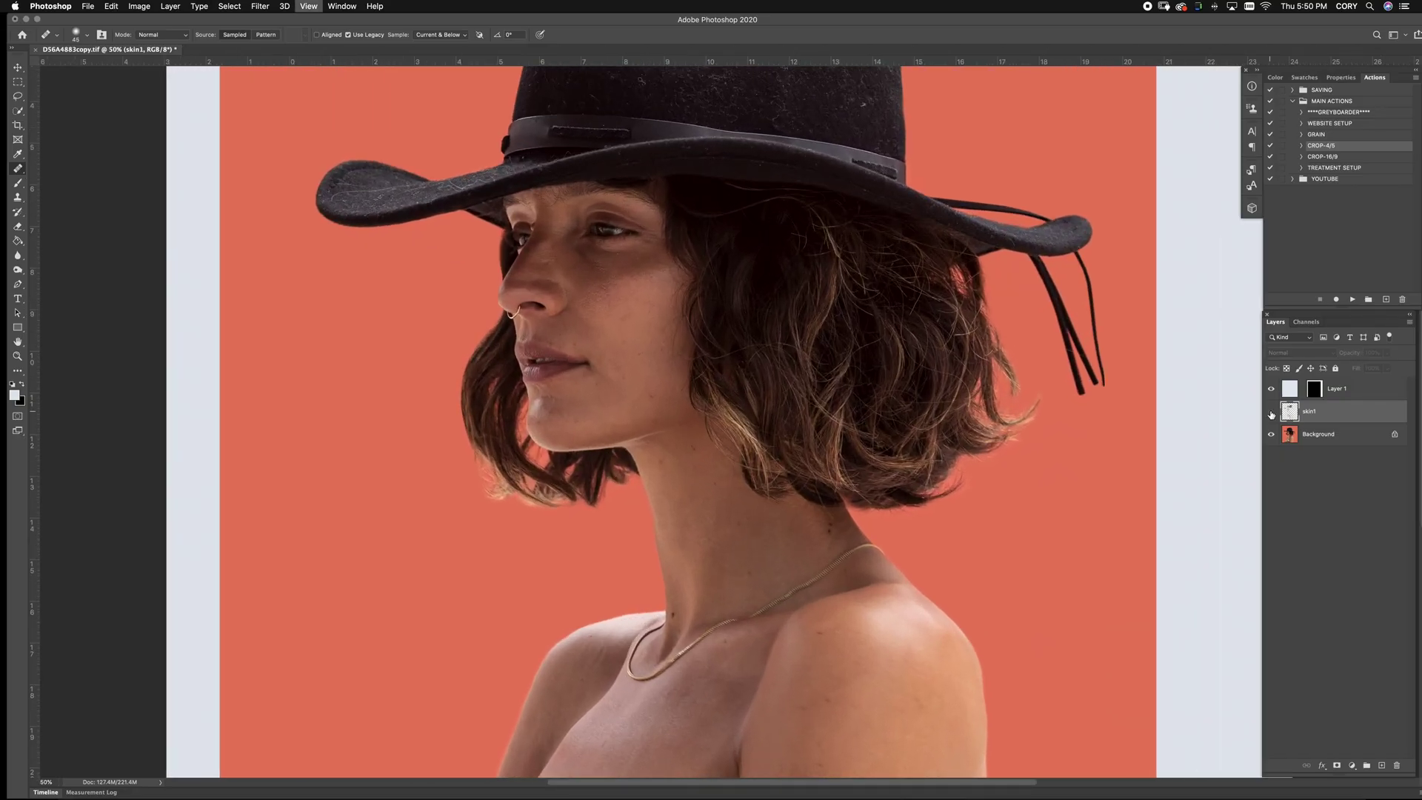
click(1271, 411)
key(super+plus)
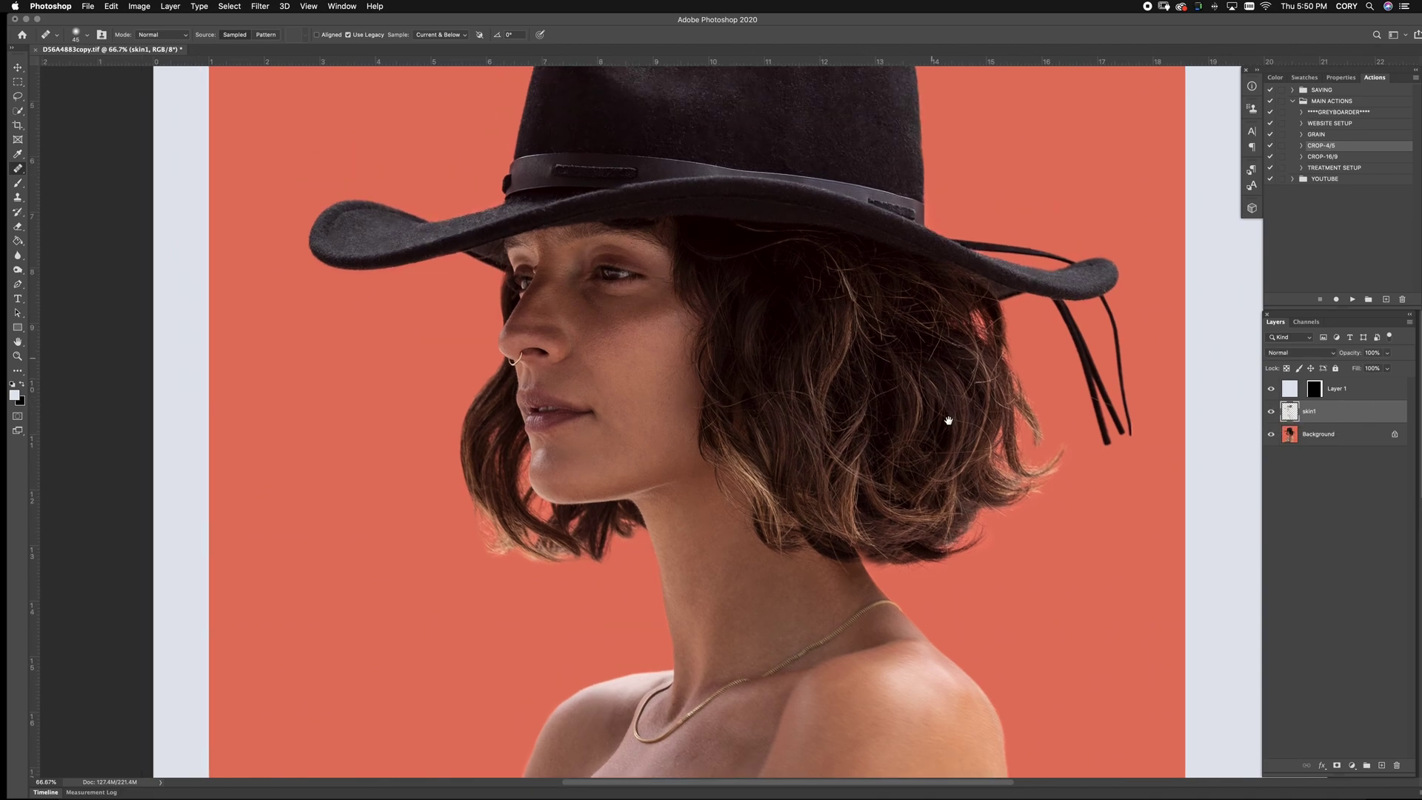
drag(948, 421, 979, 535)
click(1271, 411)
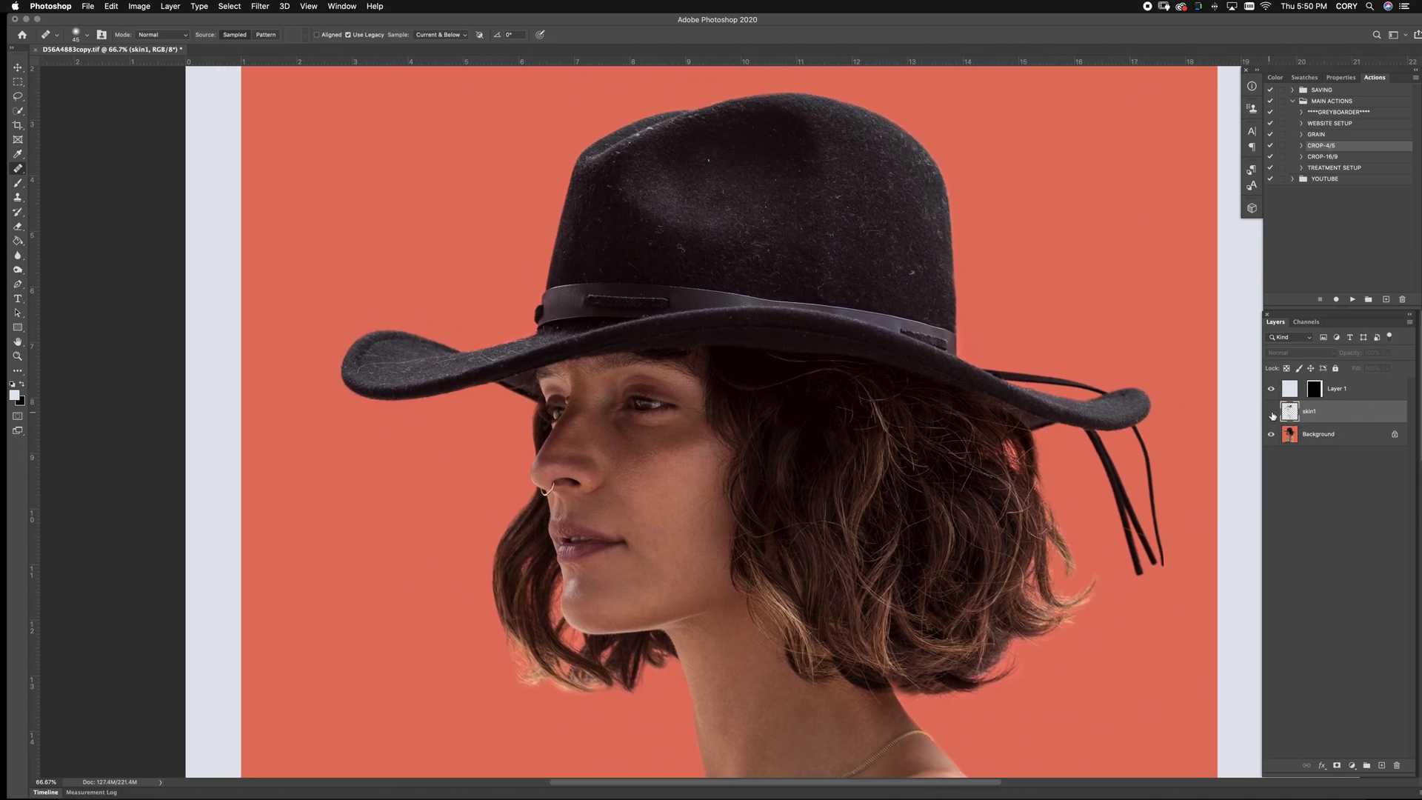
click(1271, 412)
click(1271, 412)
click(1270, 411)
click(1270, 412)
click(1271, 412)
key(super+minus)
key(super+minus)
key(super+minus)
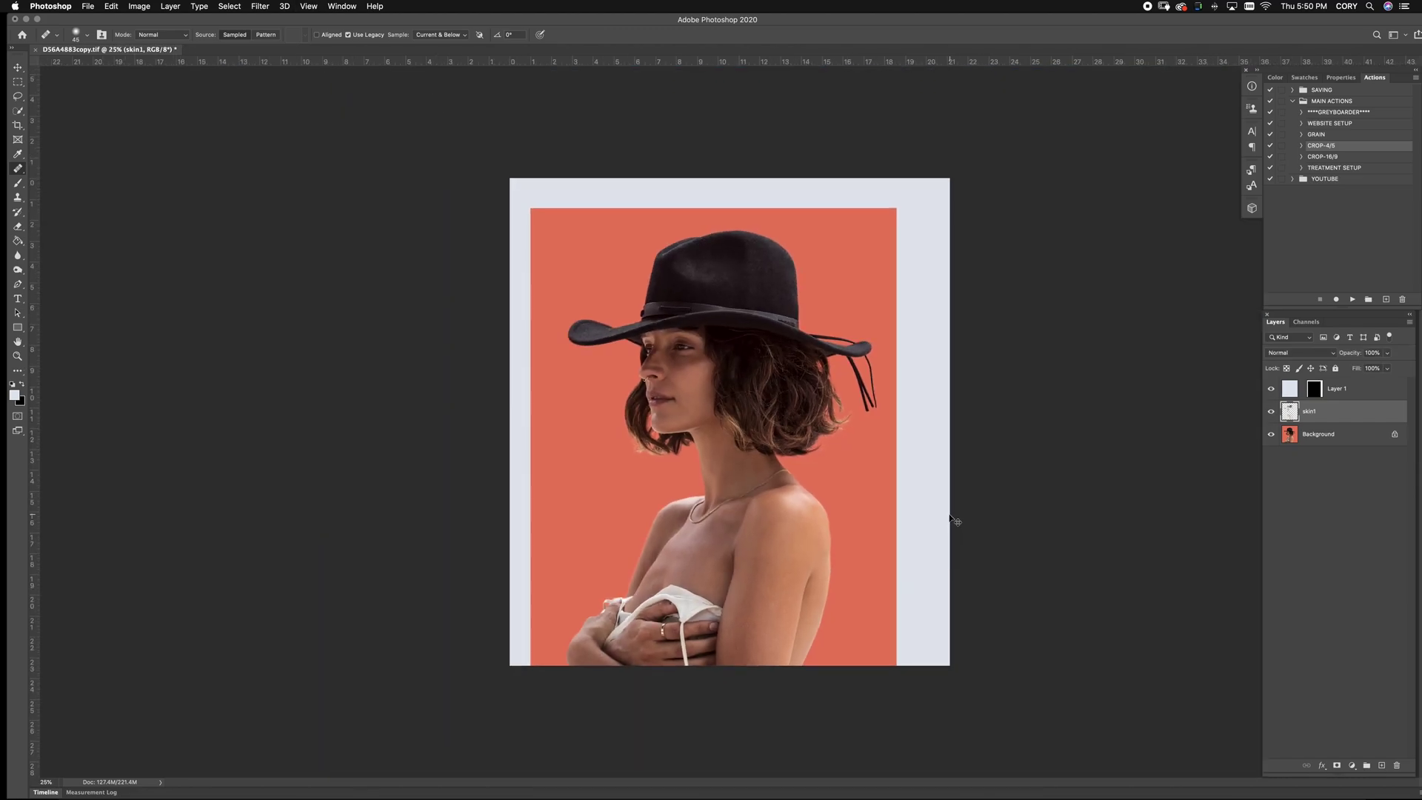
Add a new layer named db above skin1 in Soft Light mode, filled with the 50% gray neutral color
key(super+equal)
key(super+equal)
scroll(1079, 389, down, 5)
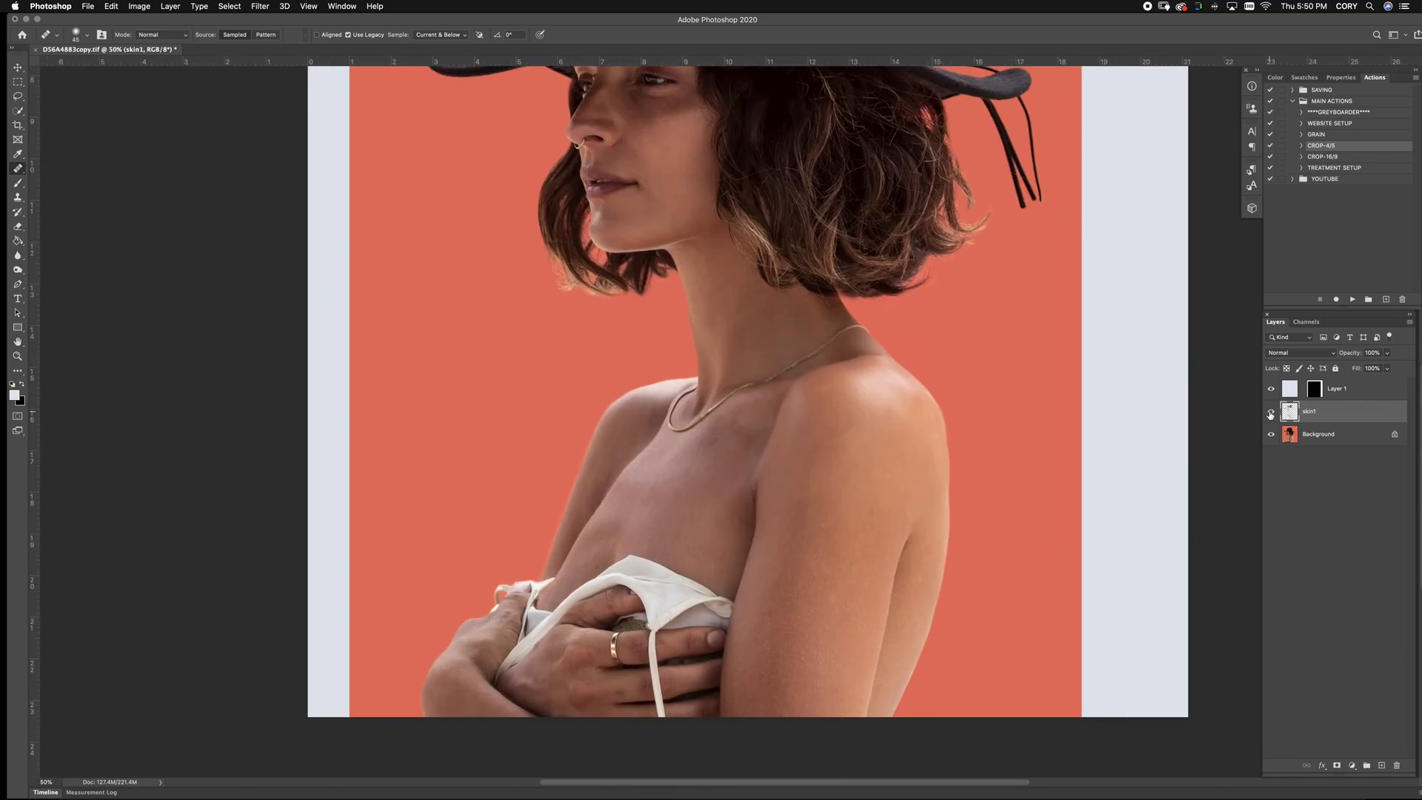
key(super+shift+n)
text(db)
click(482, 164)
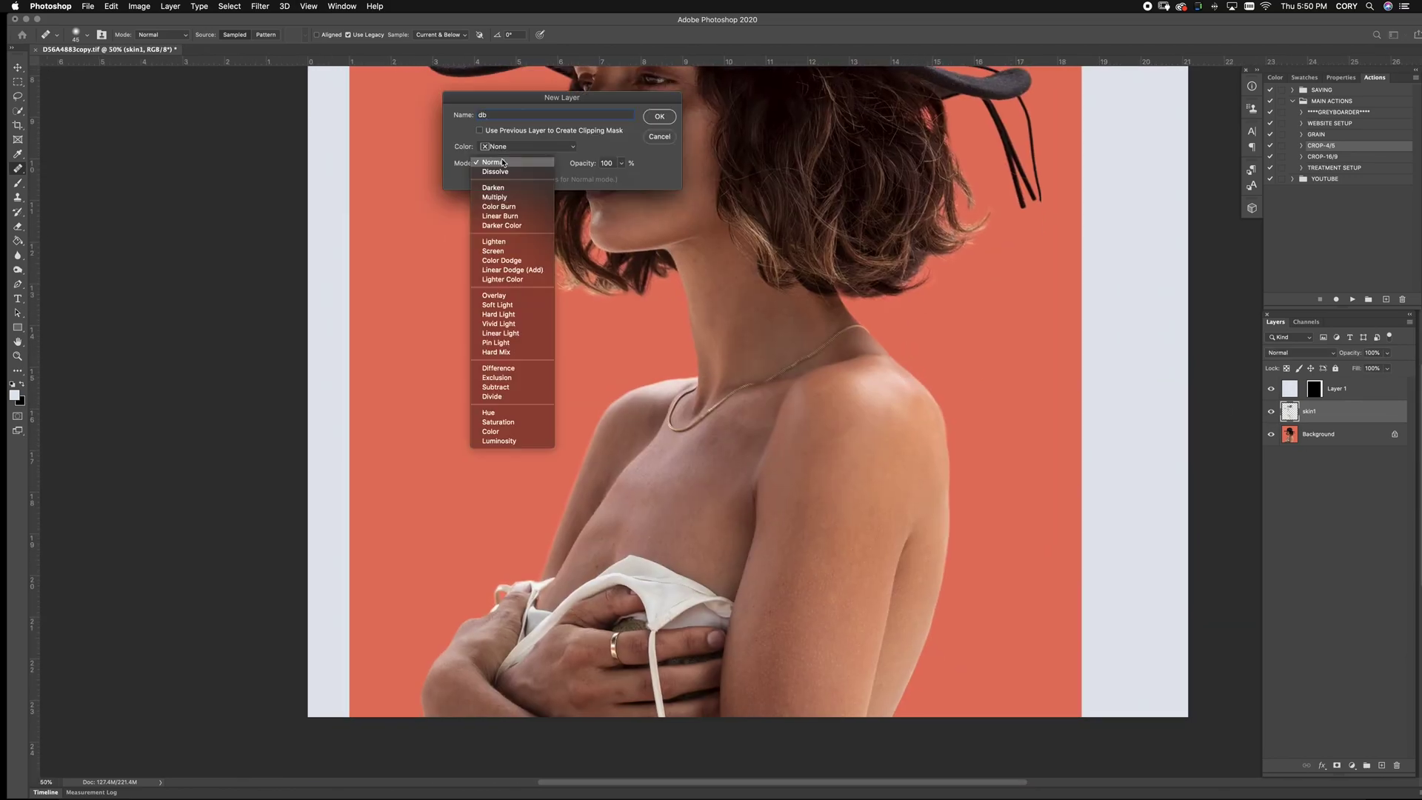
click(511, 300)
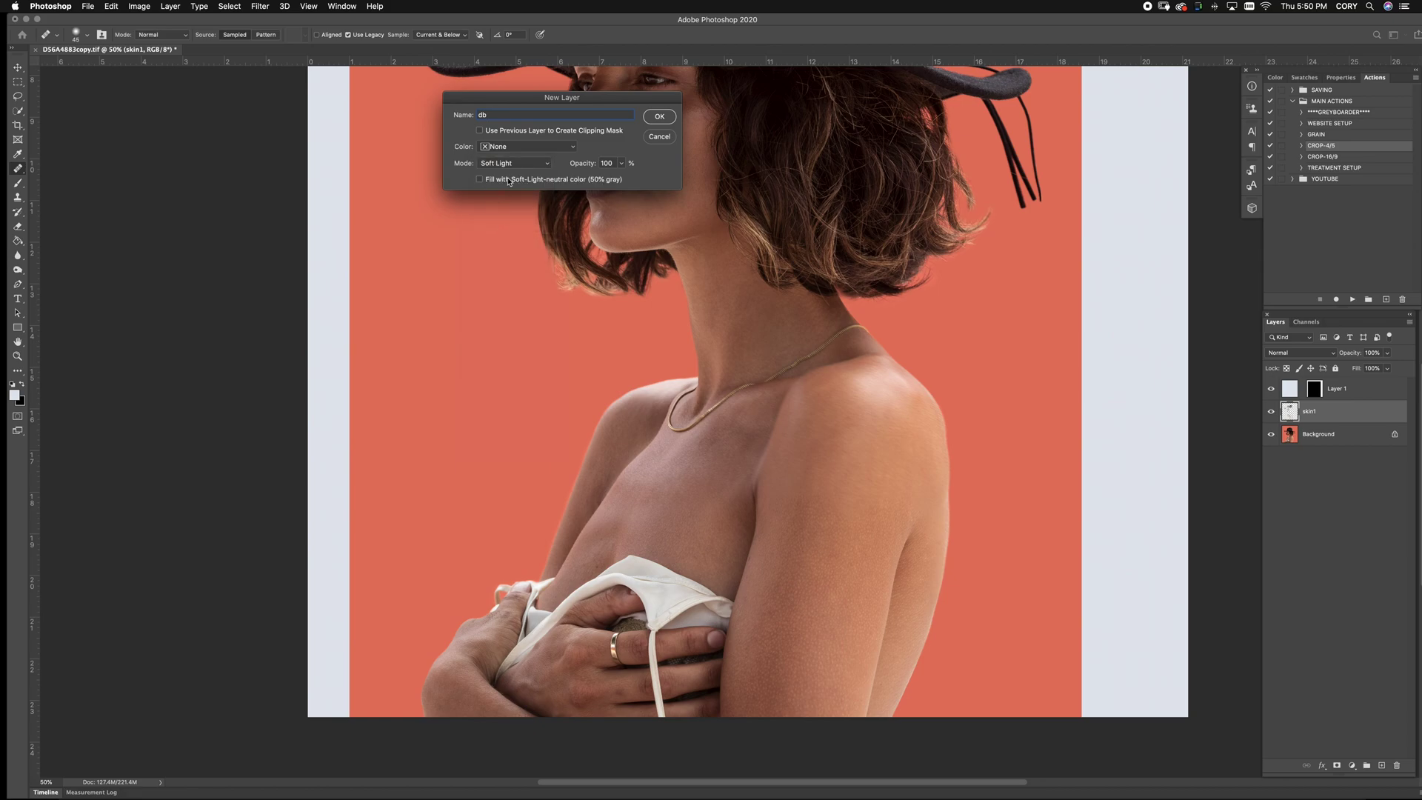
click(669, 123)
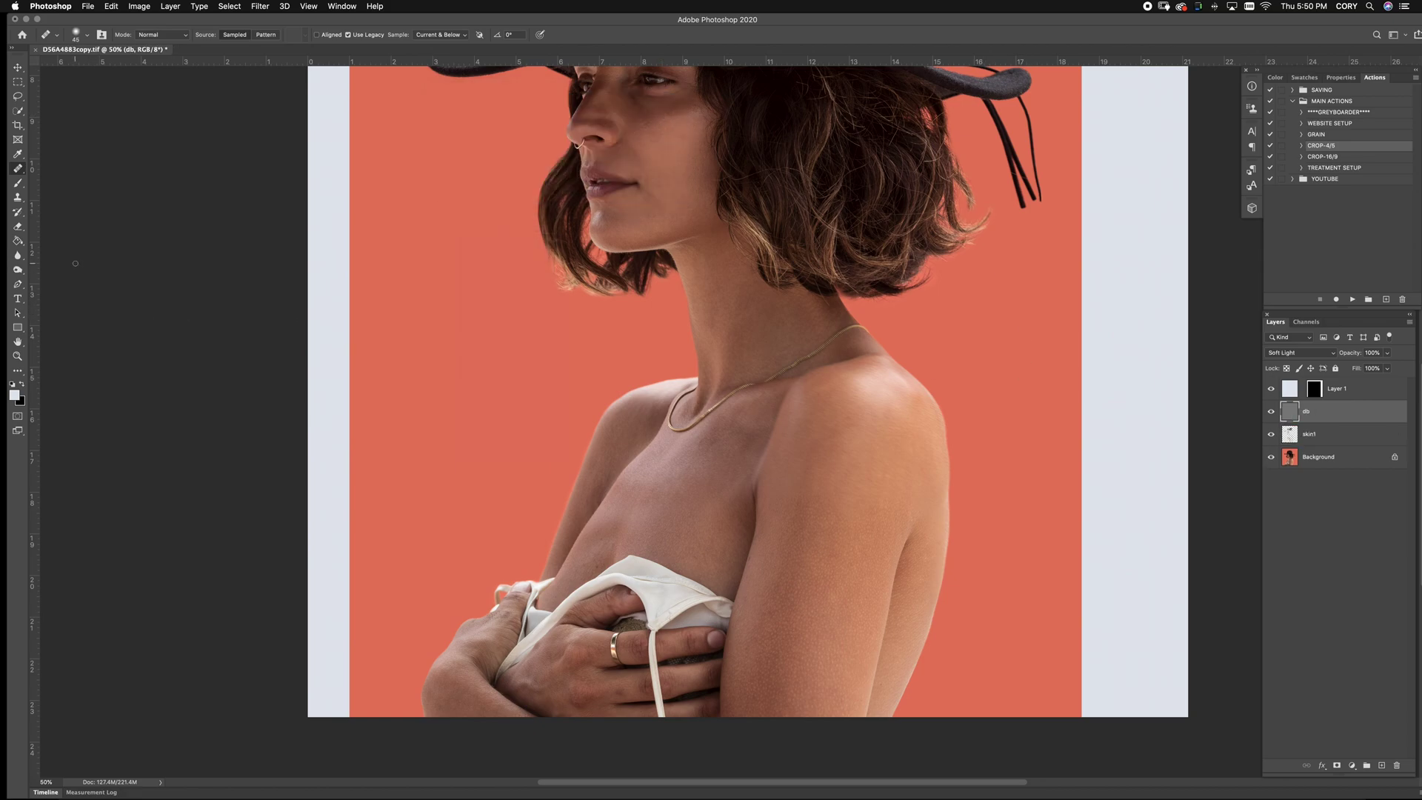
Switch to the Burn tool and reduce its brush to a small tip for working on the face in the db layer
key(o)
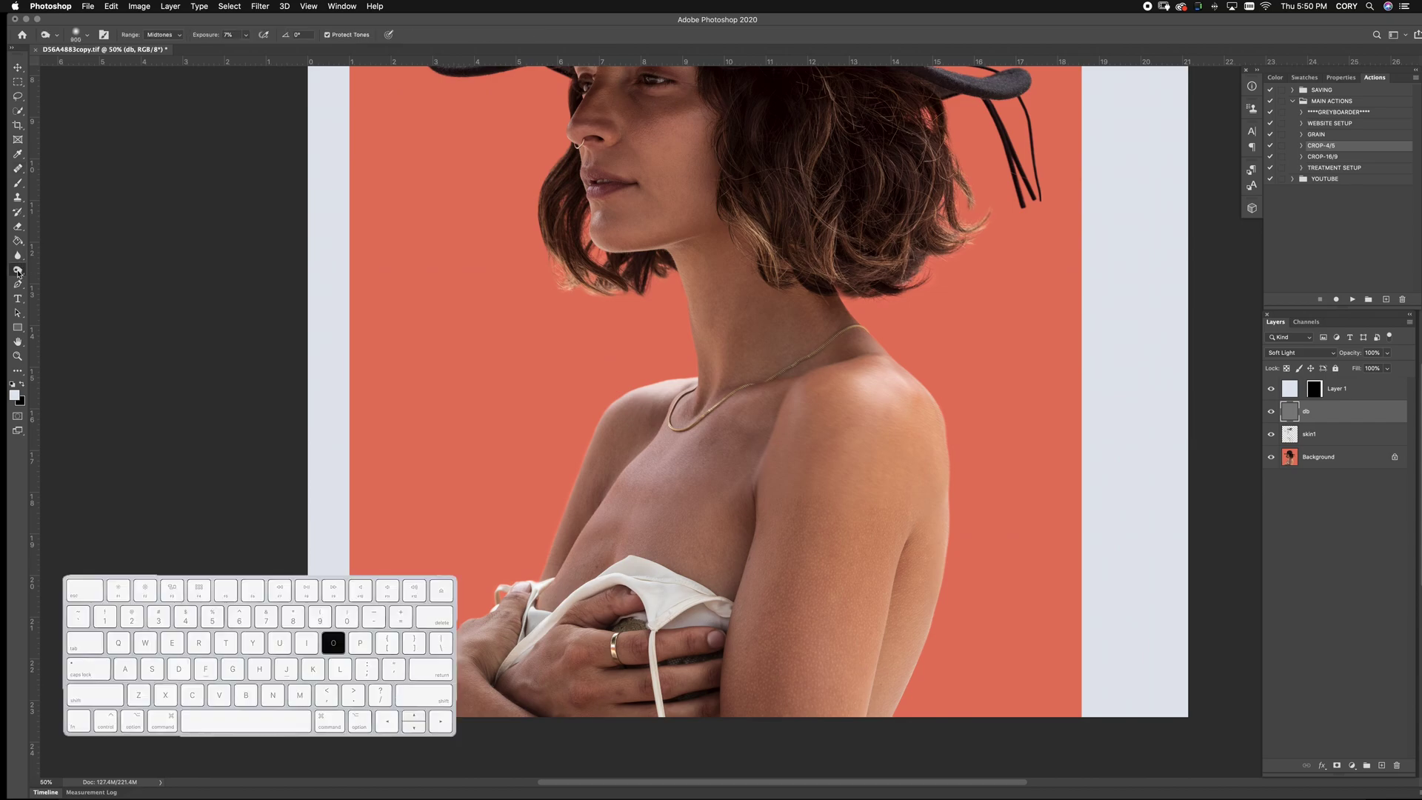
right_click(17, 269)
click(62, 277)
drag(704, 207, 682, 390)
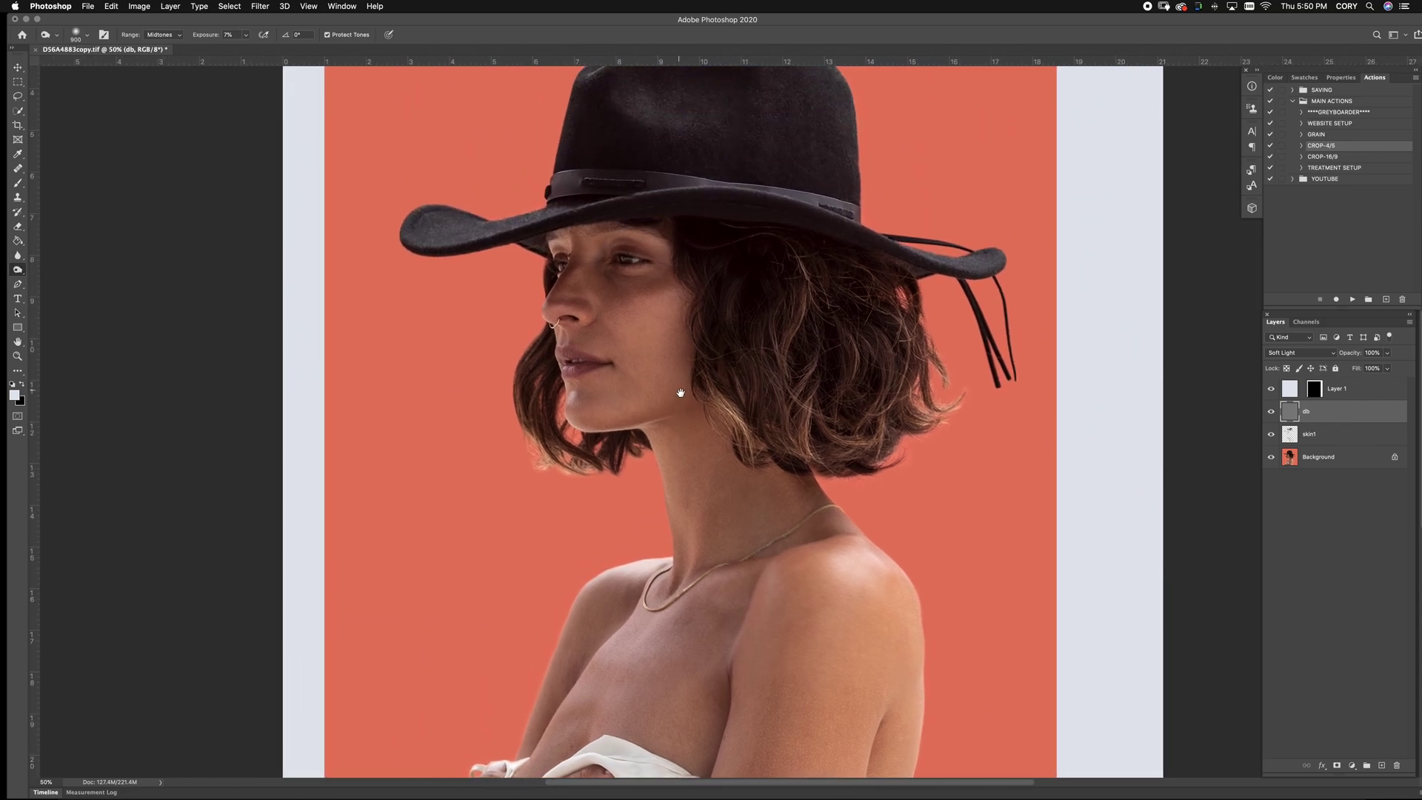
key(super+plus)
key(super+plus)
key(super+plus)
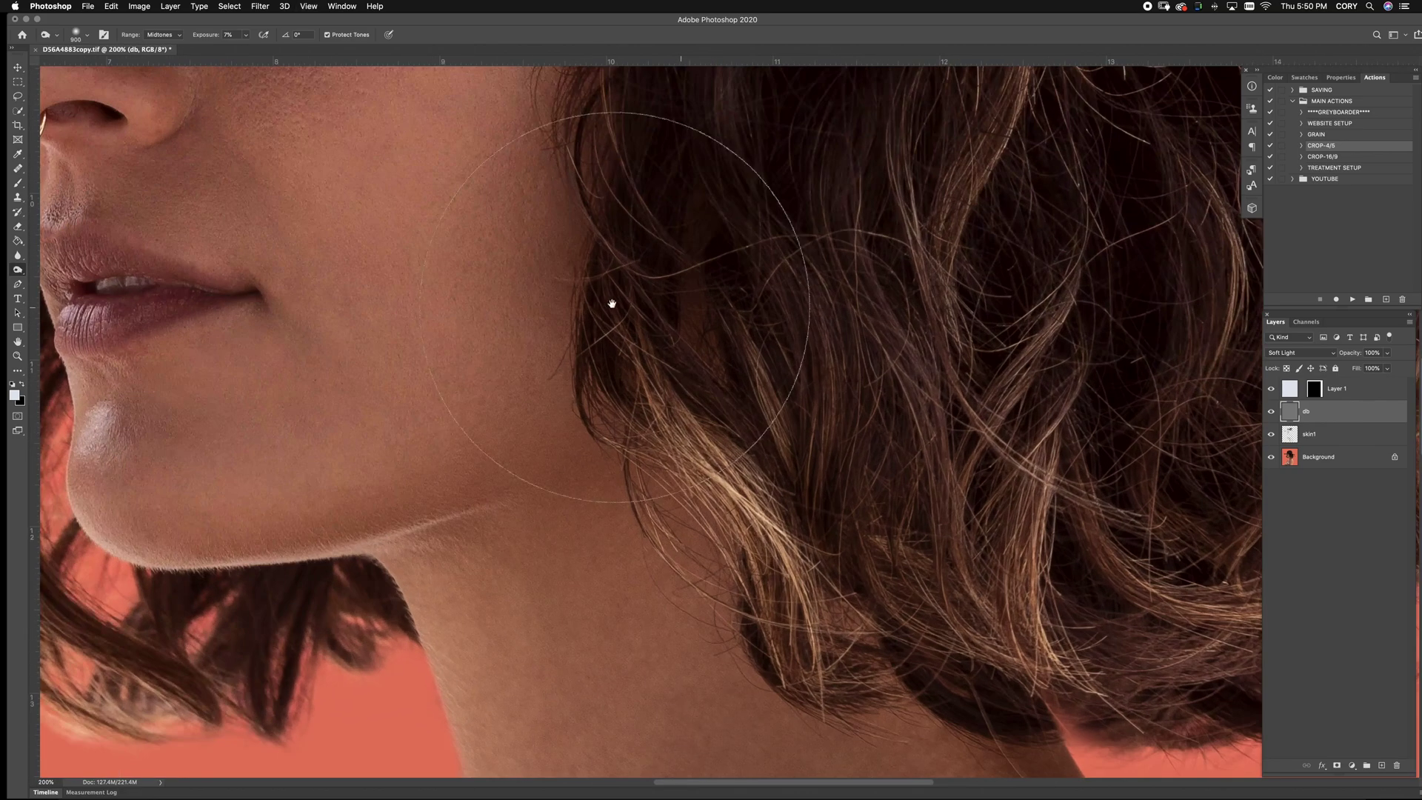
drag(613, 304, 821, 527)
key(super+minus)
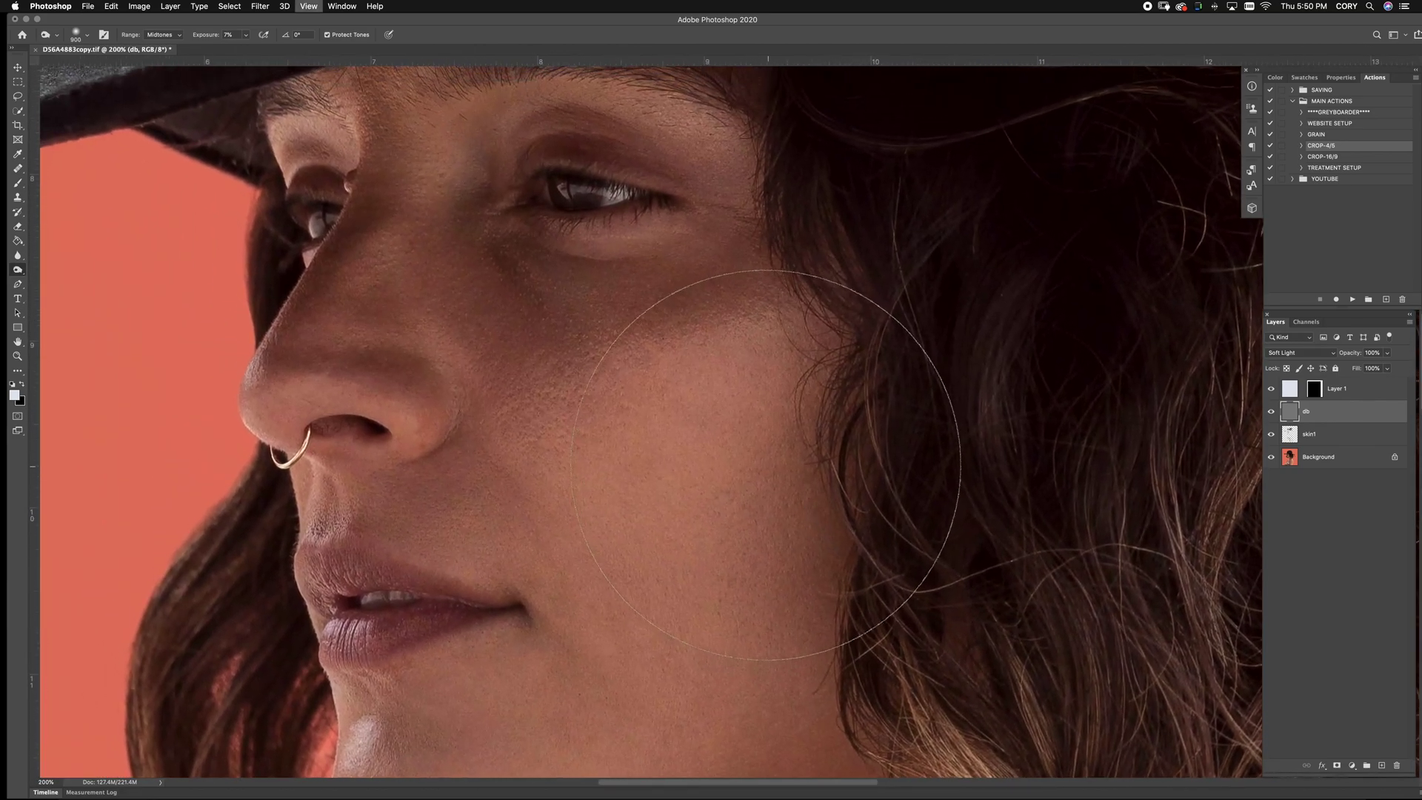
key(super+plus)
key(super+minus)
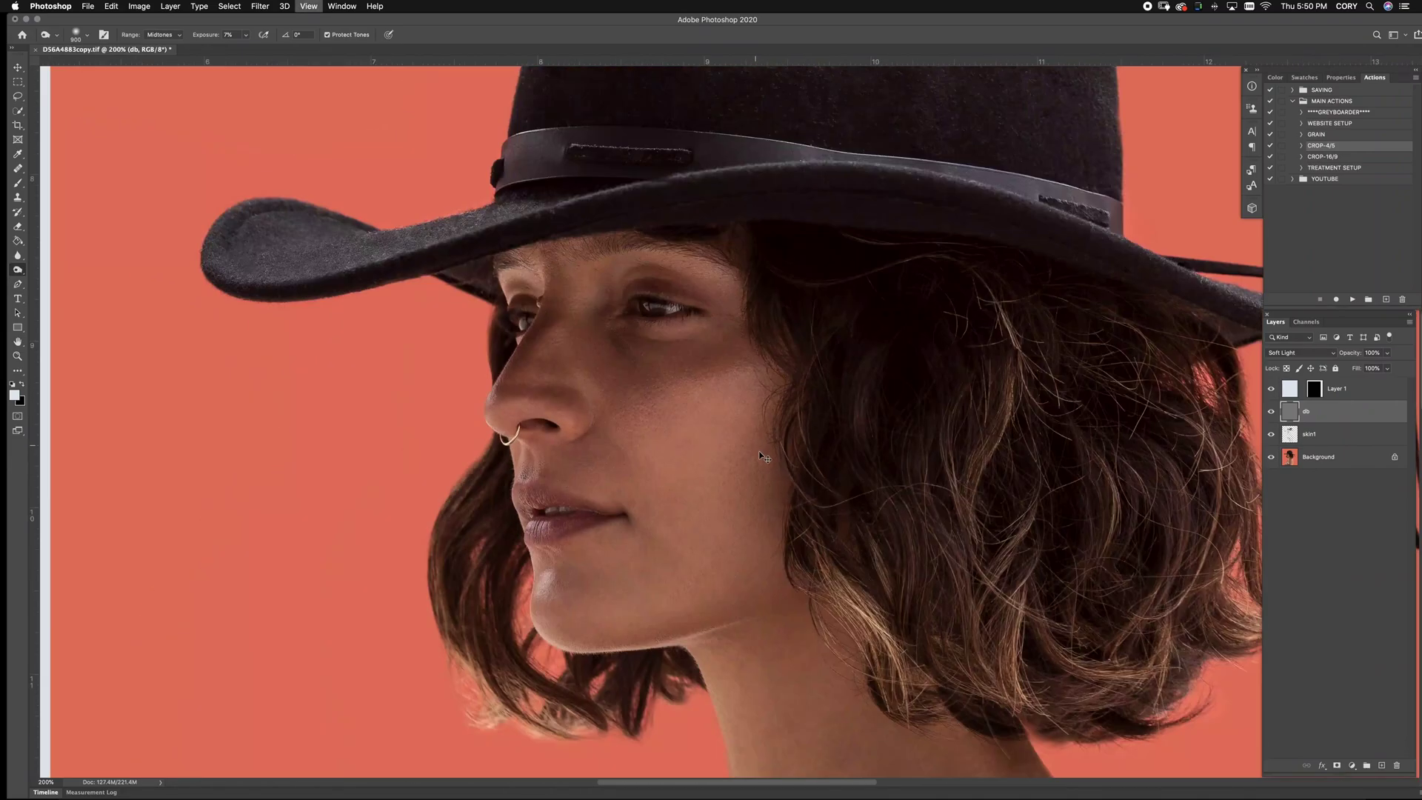
drag(699, 428, 755, 397)
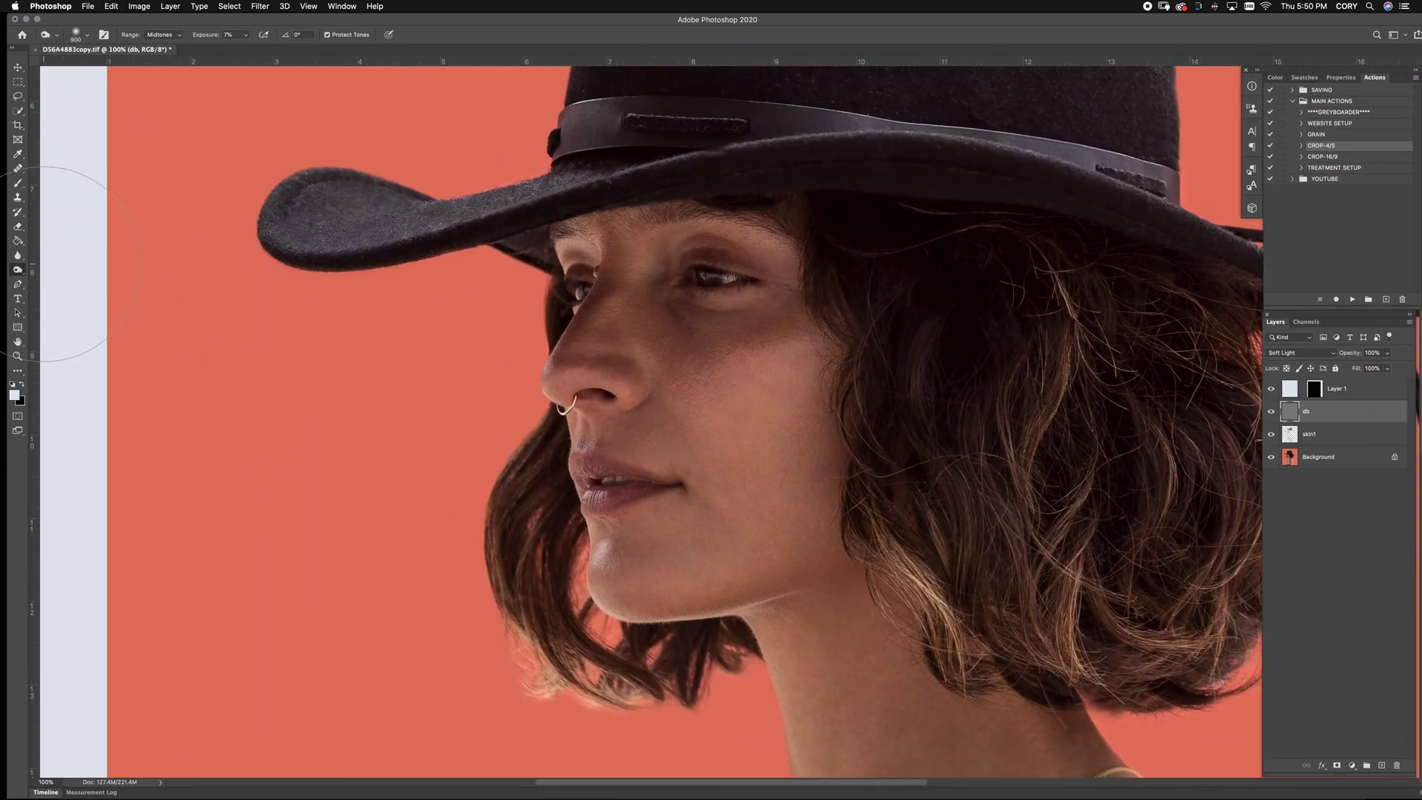
drag(18, 270, 40, 275)
click(45, 279)
key(bracketleft)
key(bracketleft)
key(bracketleft)
key(bracketleft)
key(bracketleft)
key(bracketleft)
key(bracketleft)
key(bracketleft)
key(bracketleft)
key(bracketleft)
key(bracketleft)
key(bracketleft)
key(bracketleft)
key(bracketleft)
key(bracketright)
Check the burning by hiding and showing the db layer, and vary the Burn brush size to suit the facial details
click(1270, 412)
click(1271, 412)
click(1271, 412)
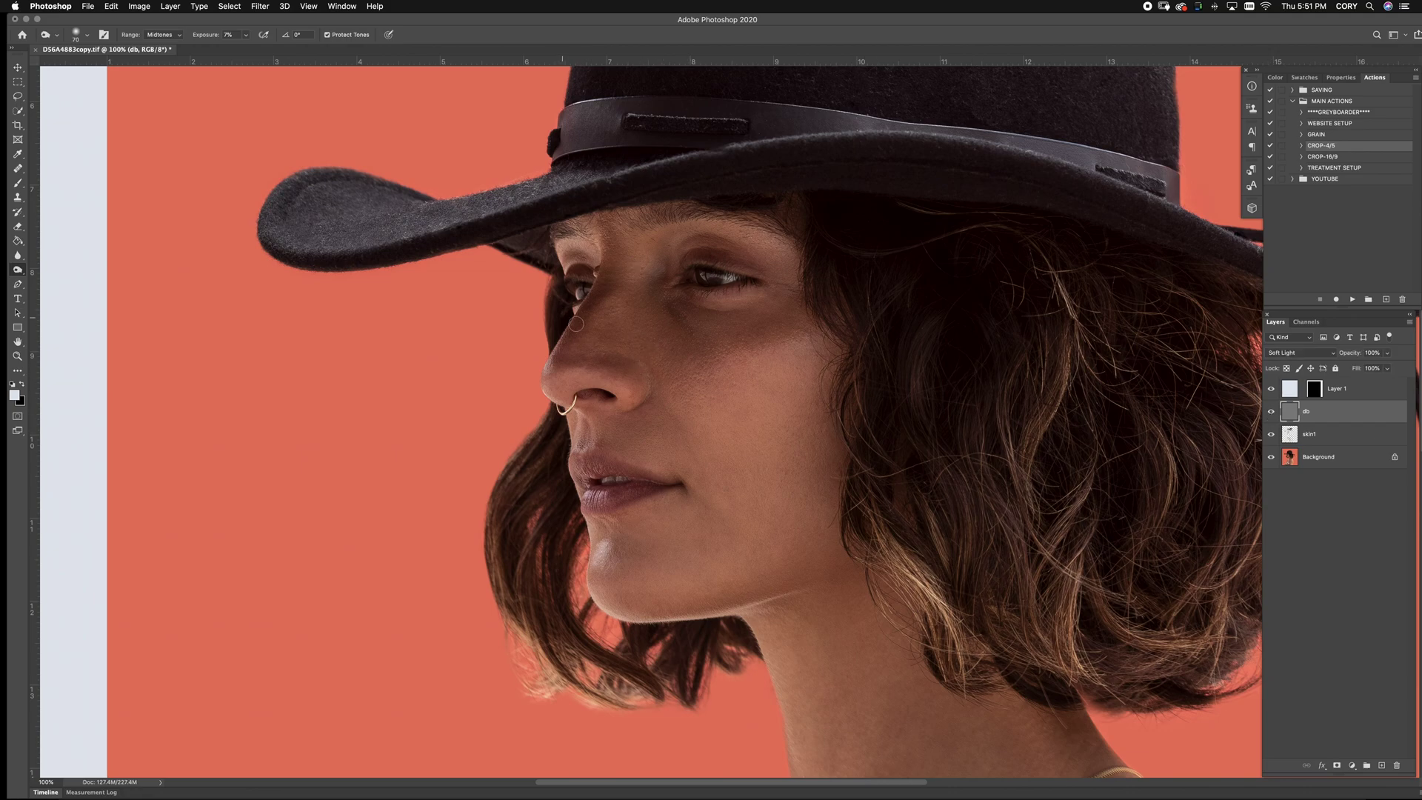
key(bracketright)
key(bracketright)
key(bracketright)
key(bracketleft)
key(bracketleft)
key(bracketleft)
Switch to the Dodge tool and fit a small brush to the dark areas under the eye and on the upper cheek
right_click(22, 274)
click(52, 269)
key(bracketleft)
key(bracketleft)
key(bracketleft)
key(bracketleft)
key(bracketleft)
key(bracketleft)
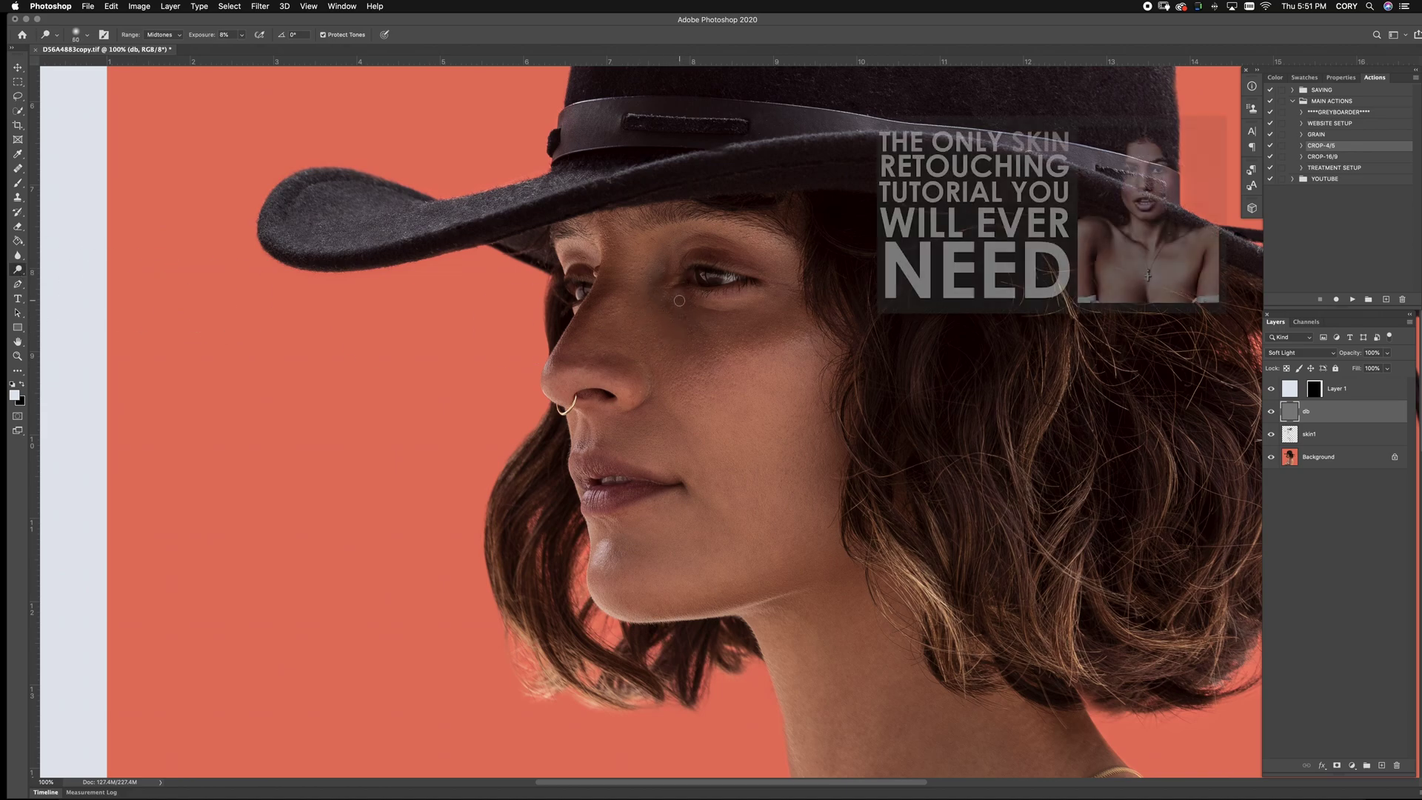
key(bracketright)
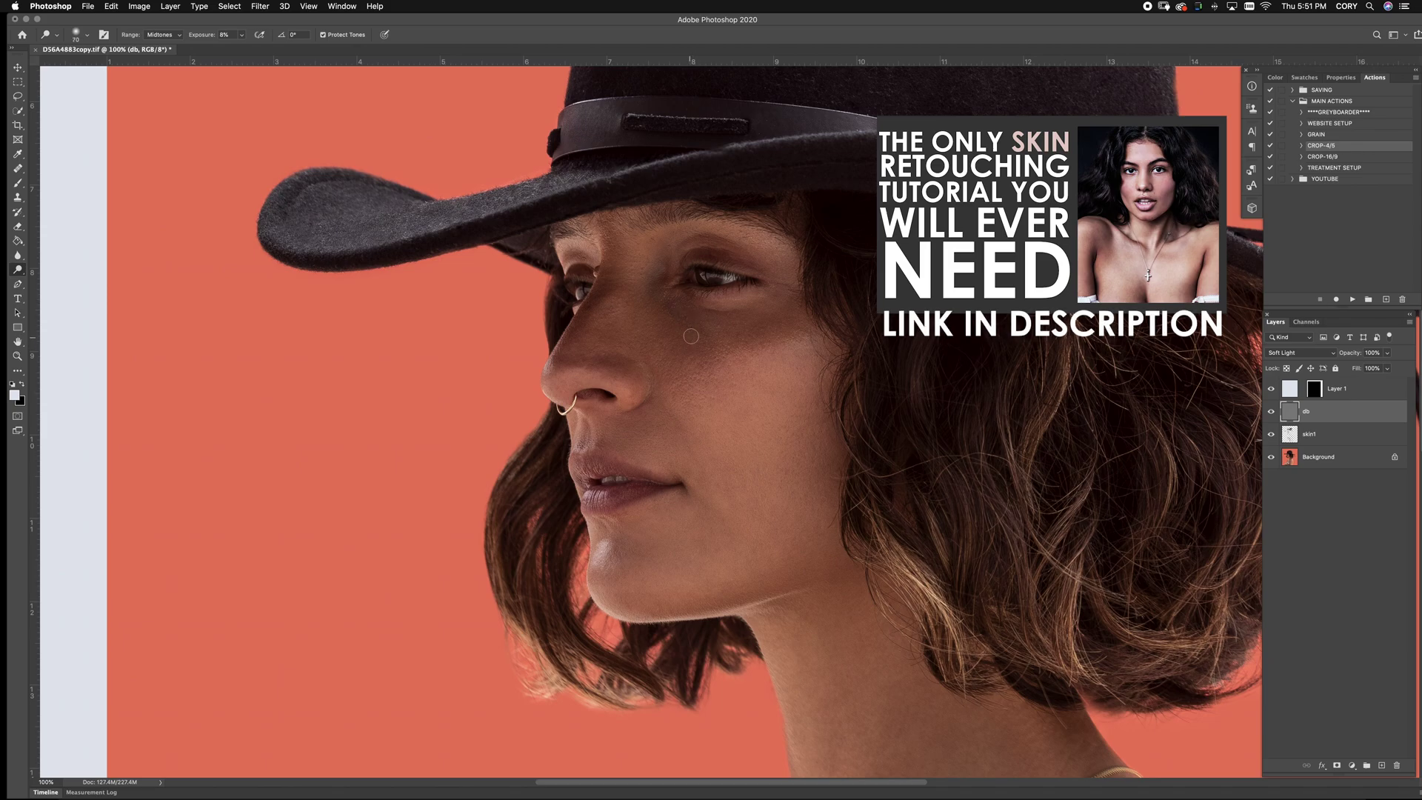
key(bracketleft)
key(bracketleft)
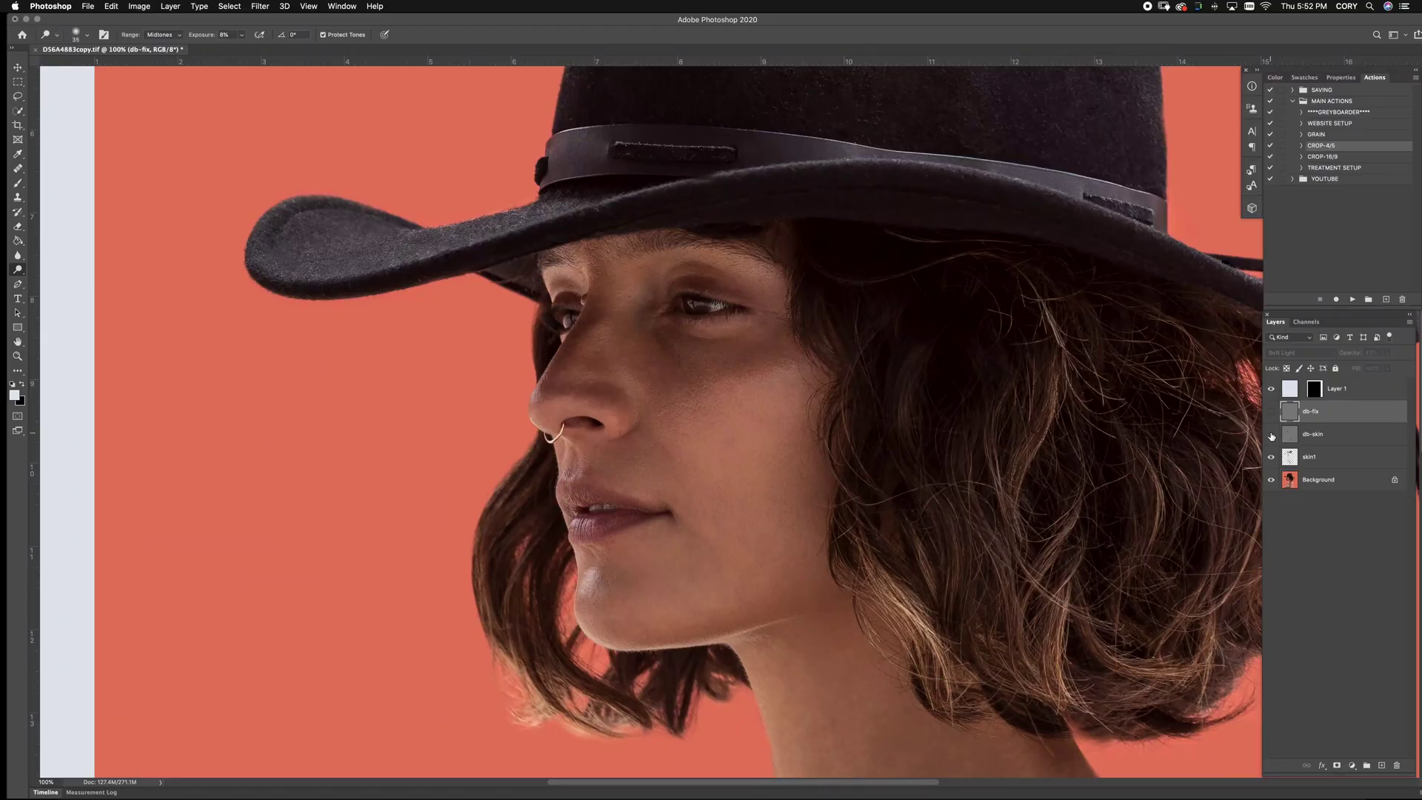
Compare the portrait with the db-fix and db-skin layers hidden and shown, both close up and as a whole image
mouse_move(1271, 436)
mouse_down()
mouse_move(1272, 414)
mouse_move(1271, 443)
mouse_up()
click(1271, 412)
key(super+minus)
key(super+minus)
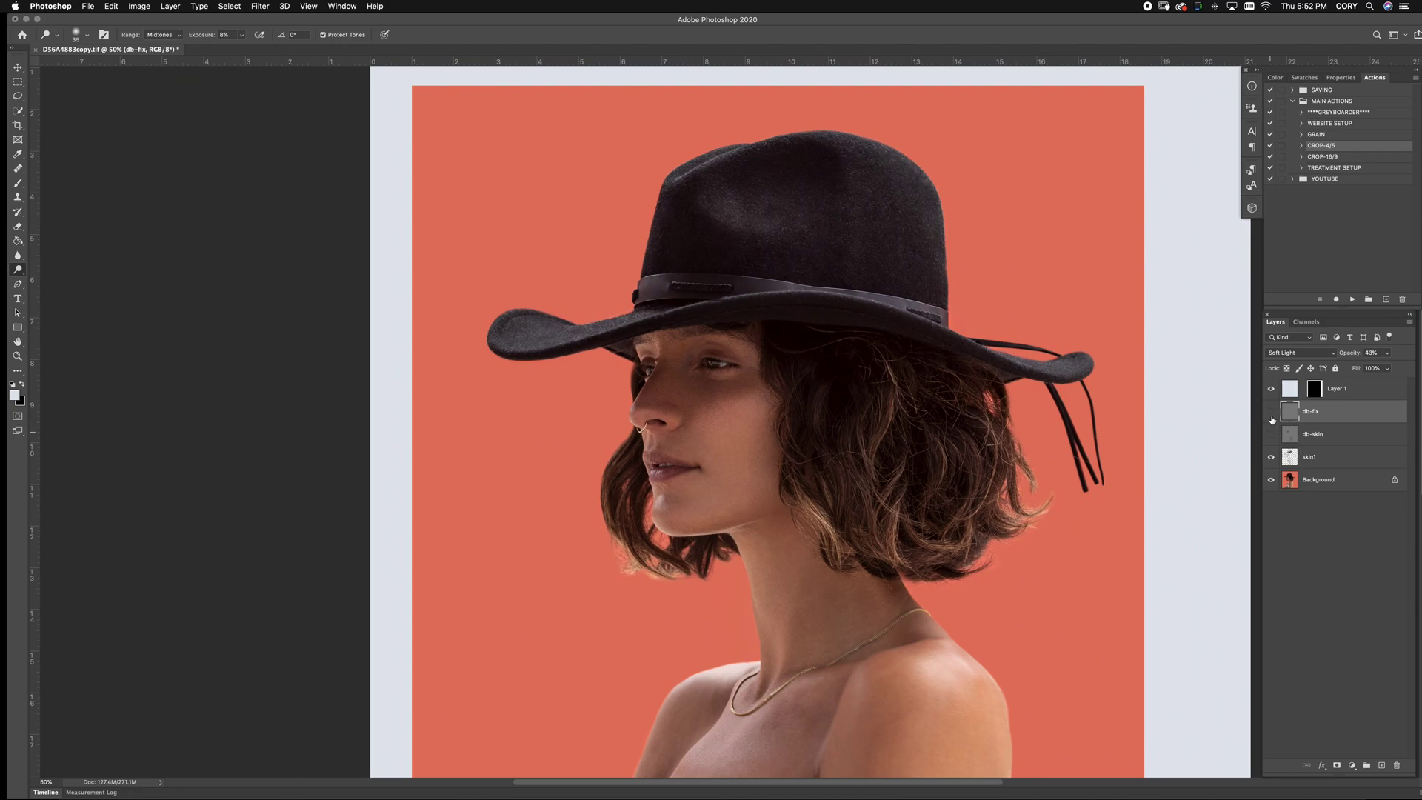
click(1271, 413)
key(super+minus)
key(super+minus)
key(super+plus)
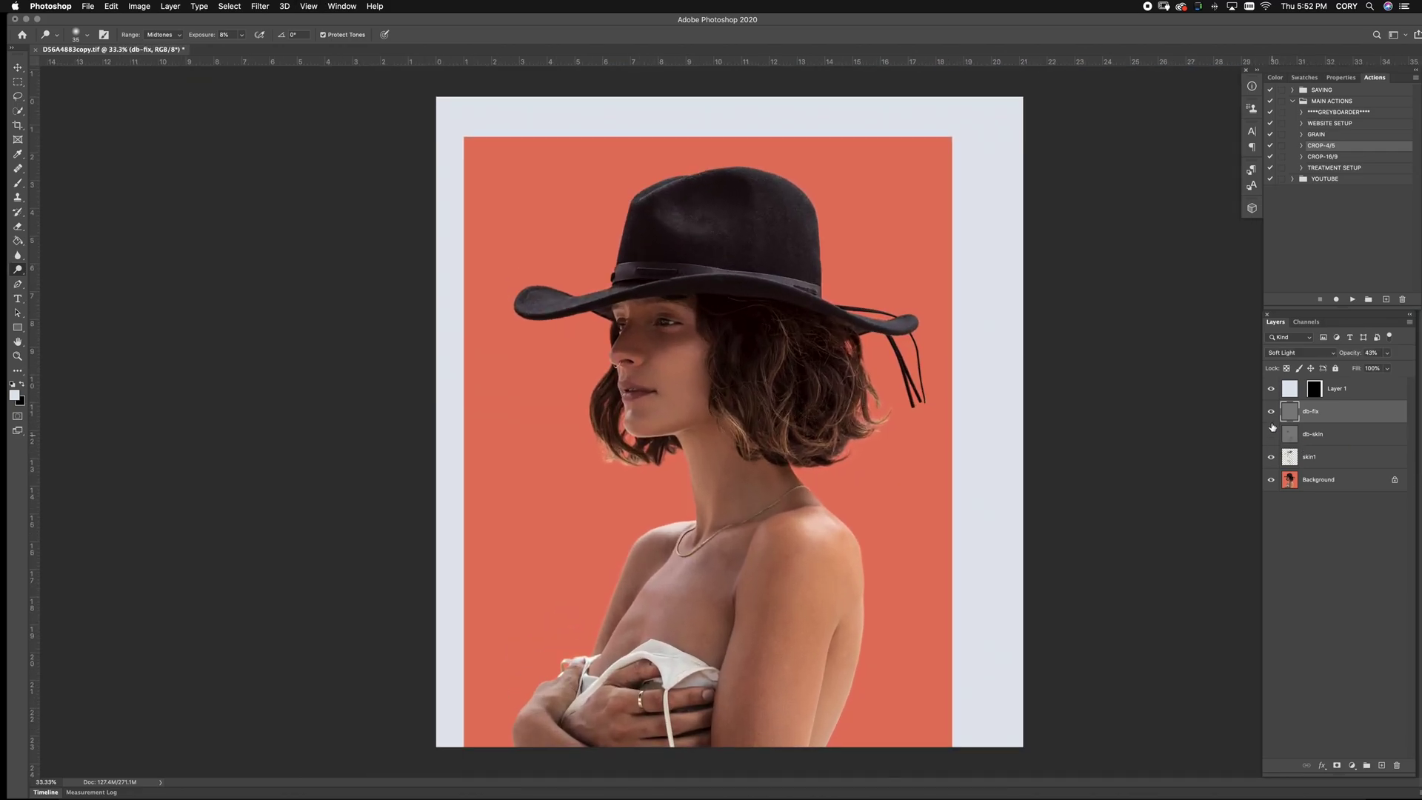
click(1272, 435)
click(1271, 436)
click(1271, 436)
click(1272, 436)
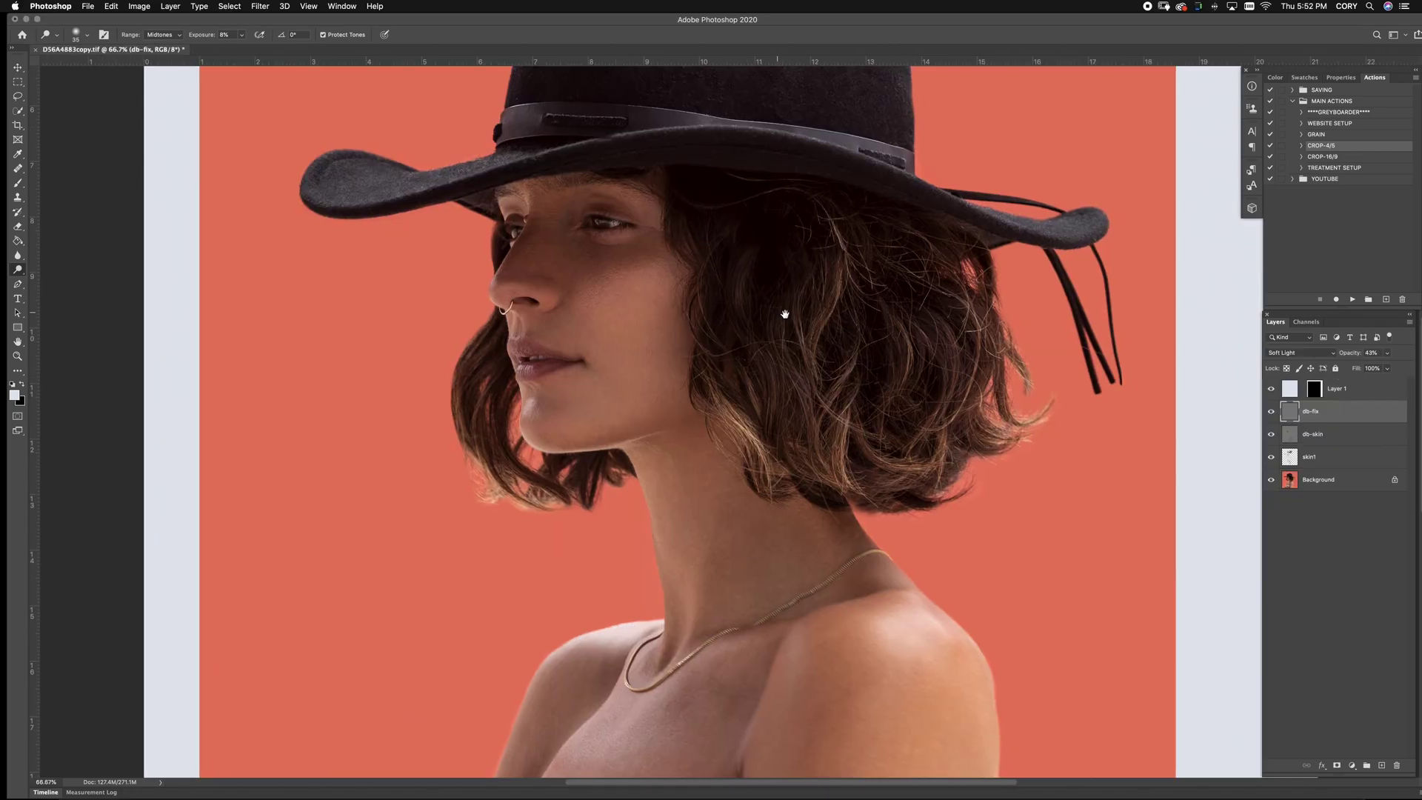
Add a new Normal-mode layer named skin2 directly above the db-fix layer
drag(781, 318, 863, 343)
key(super+plus)
drag(754, 298, 764, 361)
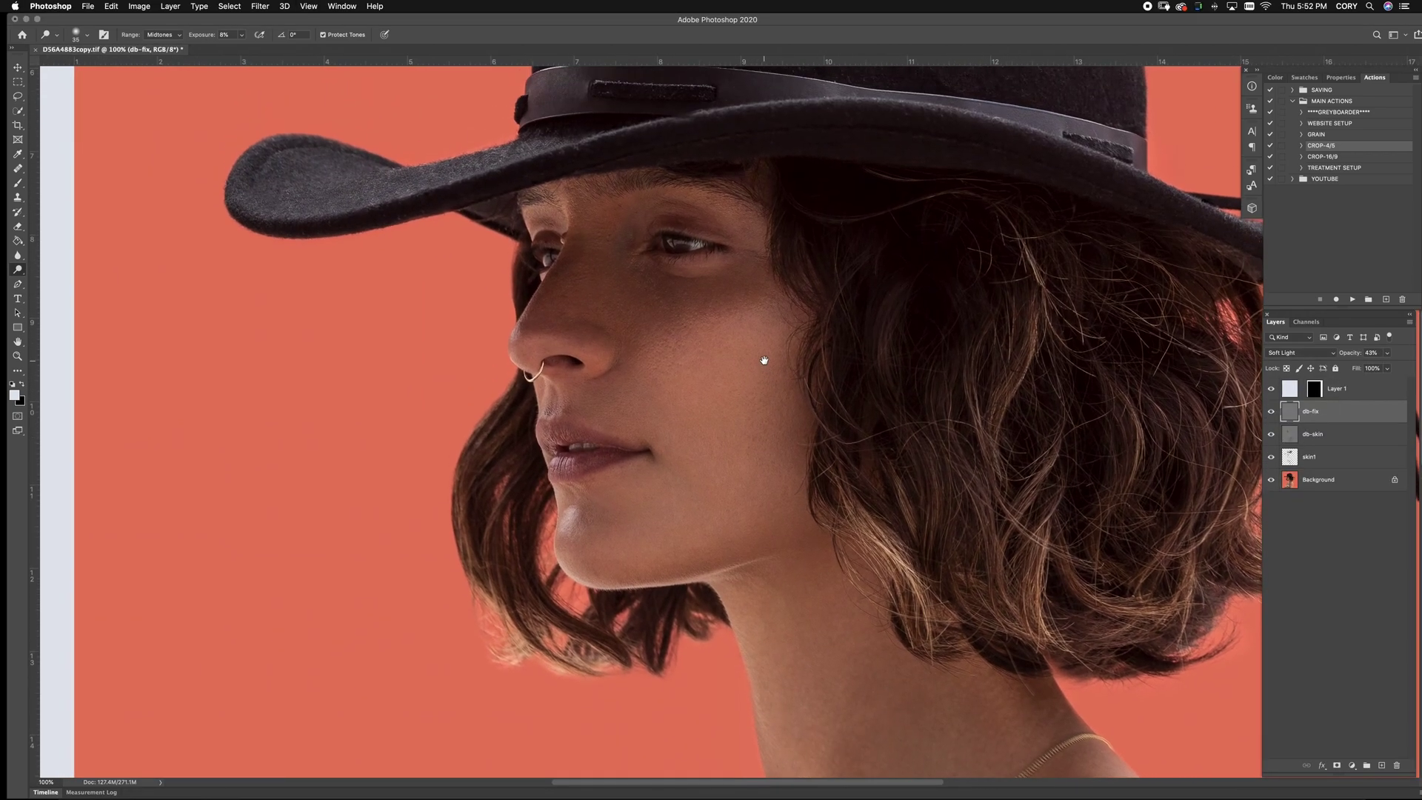
key(super+shift+n)
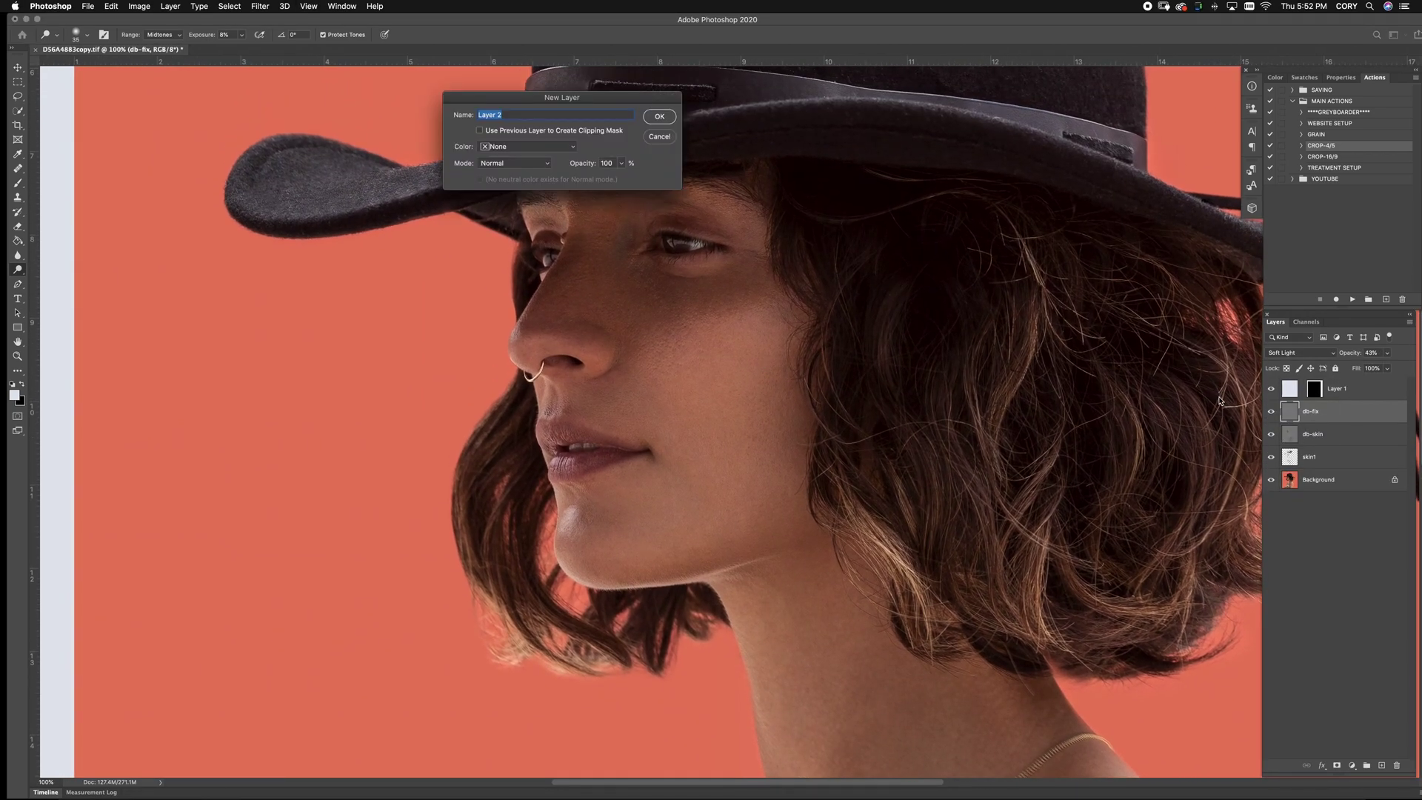
text(skin2)
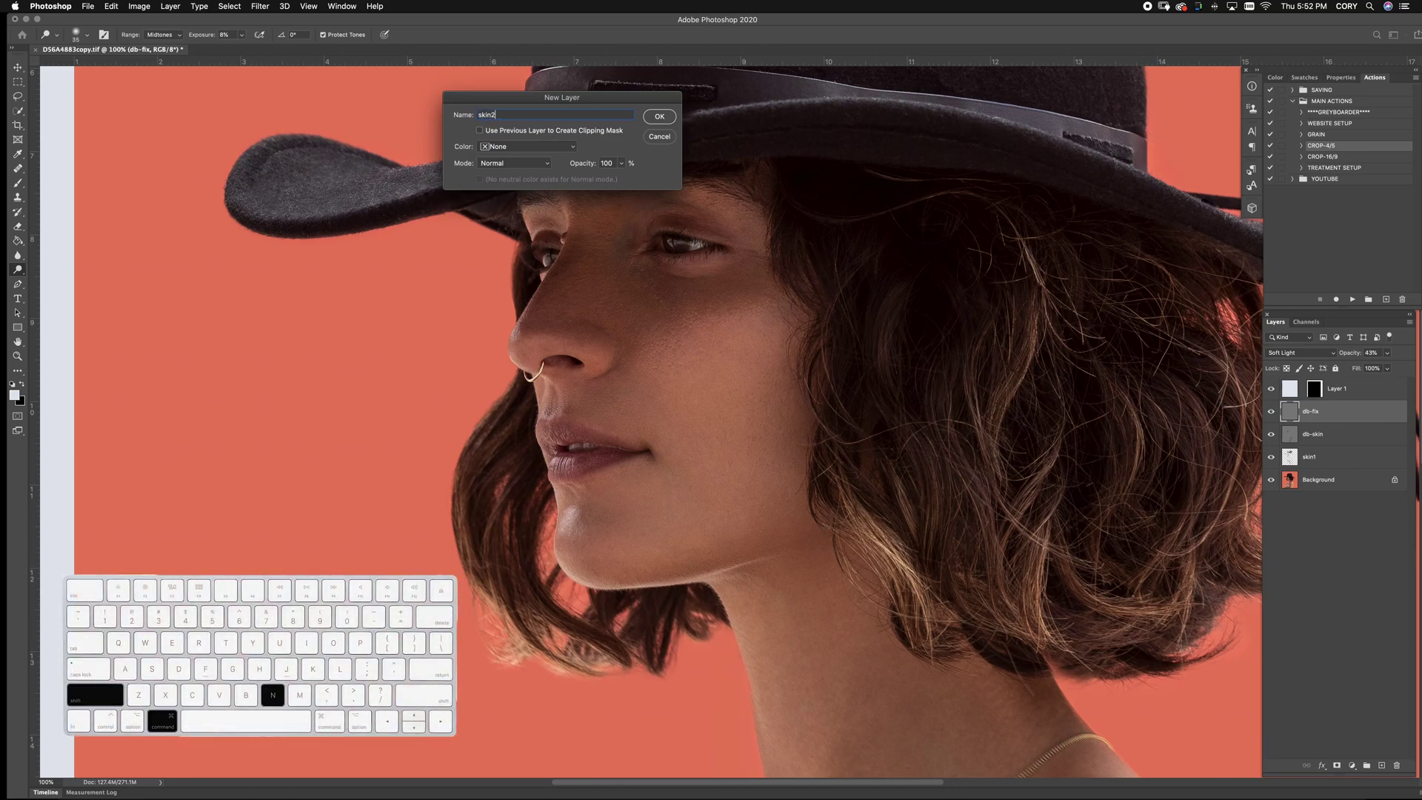
key(Return)
Heal the uneven skin texture on the cheek beside the nose on the skin2 layer with the Healing Brush
key(j)
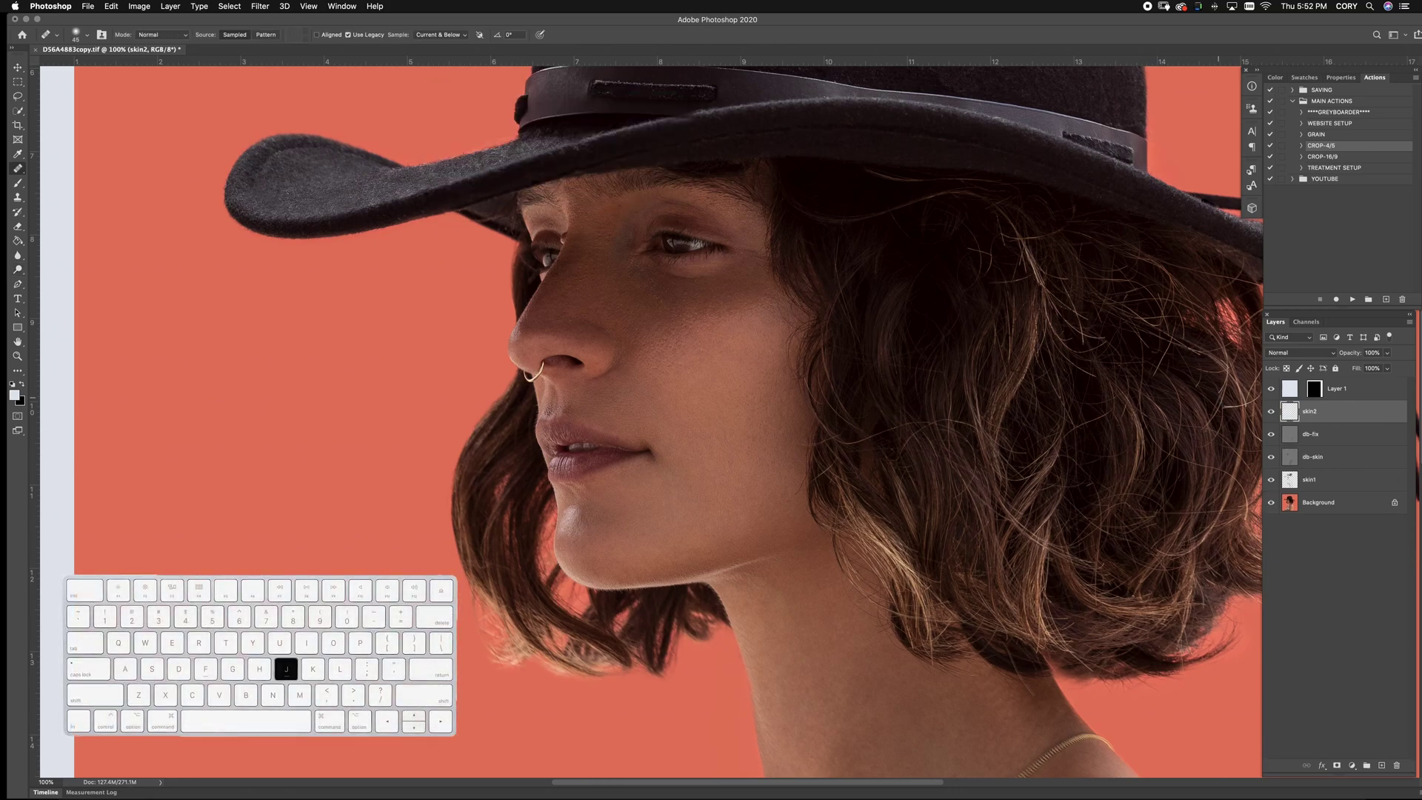
key(super+plus)
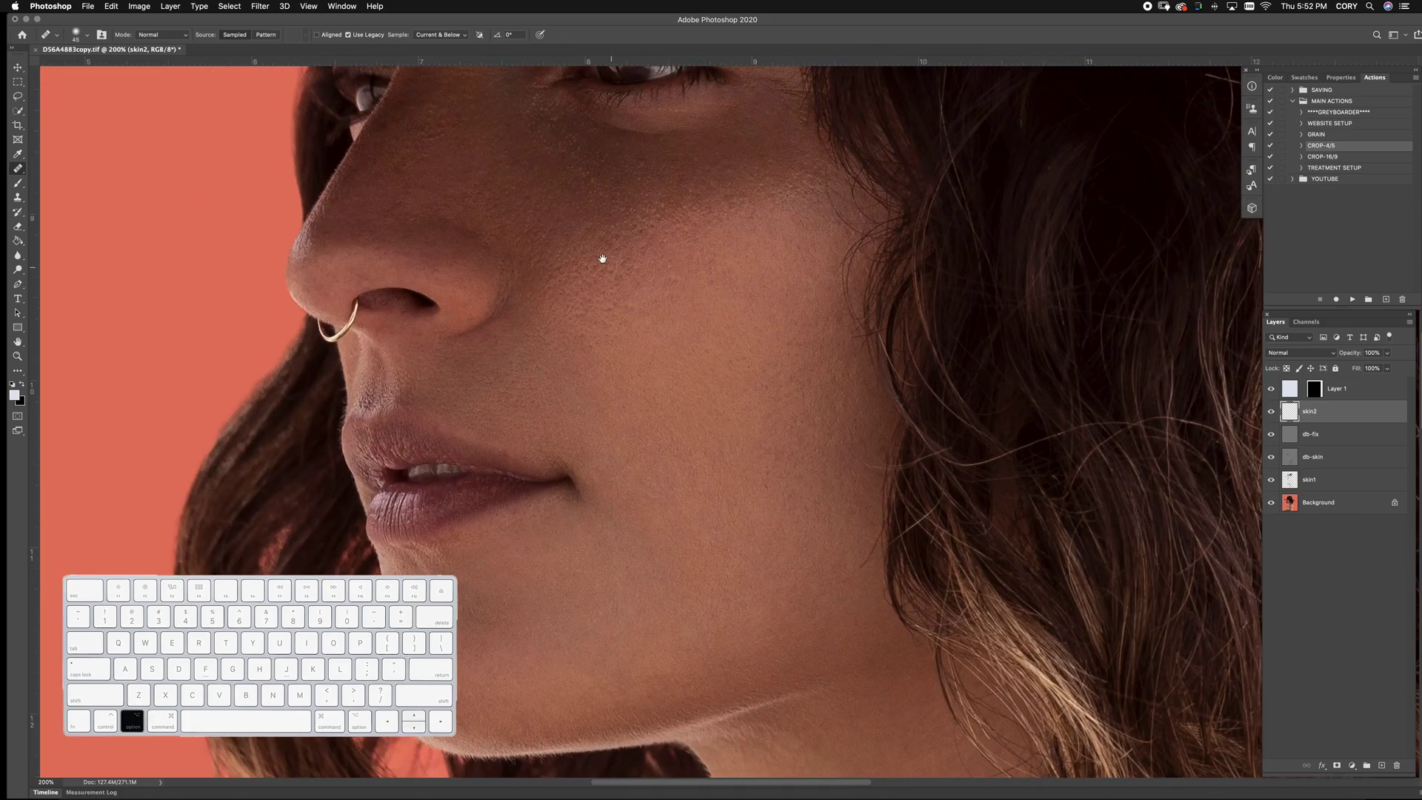
mouse_move(603, 260)
mouse_down()
mouse_move(670, 401)
mouse_move(611, 279)
mouse_move(622, 311)
mouse_move(619, 278)
mouse_move(664, 333)
mouse_move(605, 246)
mouse_move(652, 286)
mouse_move(615, 279)
mouse_move(636, 300)
mouse_up()
alt+click(592, 295)
alt+click(619, 307)
alt+click(630, 308)
alt+click(676, 312)
alt+click(655, 286)
alt+click(654, 289)
alt+click(650, 290)
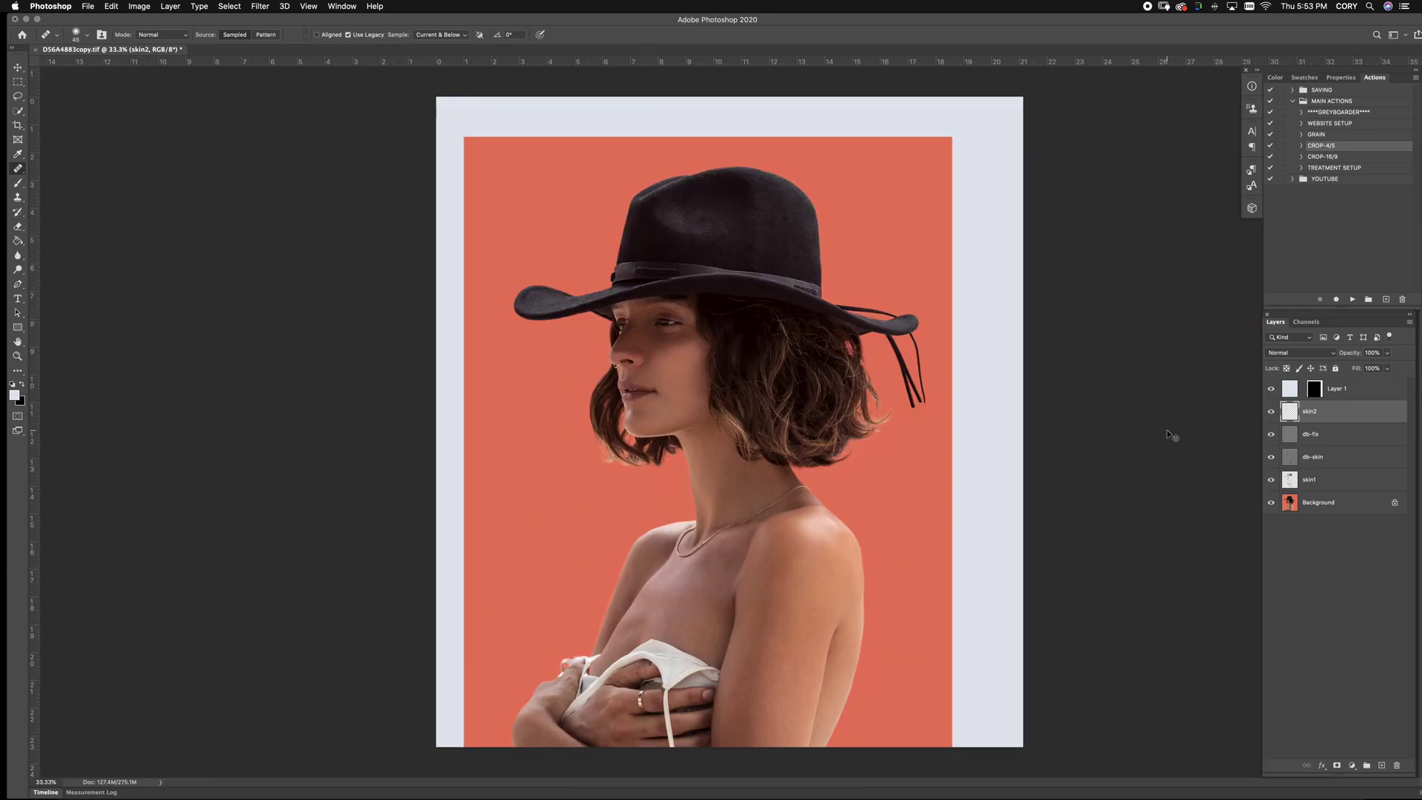
Group the skin2, db-fix, db-skin and skin1 layers and name the group SKIN
key(super+0)
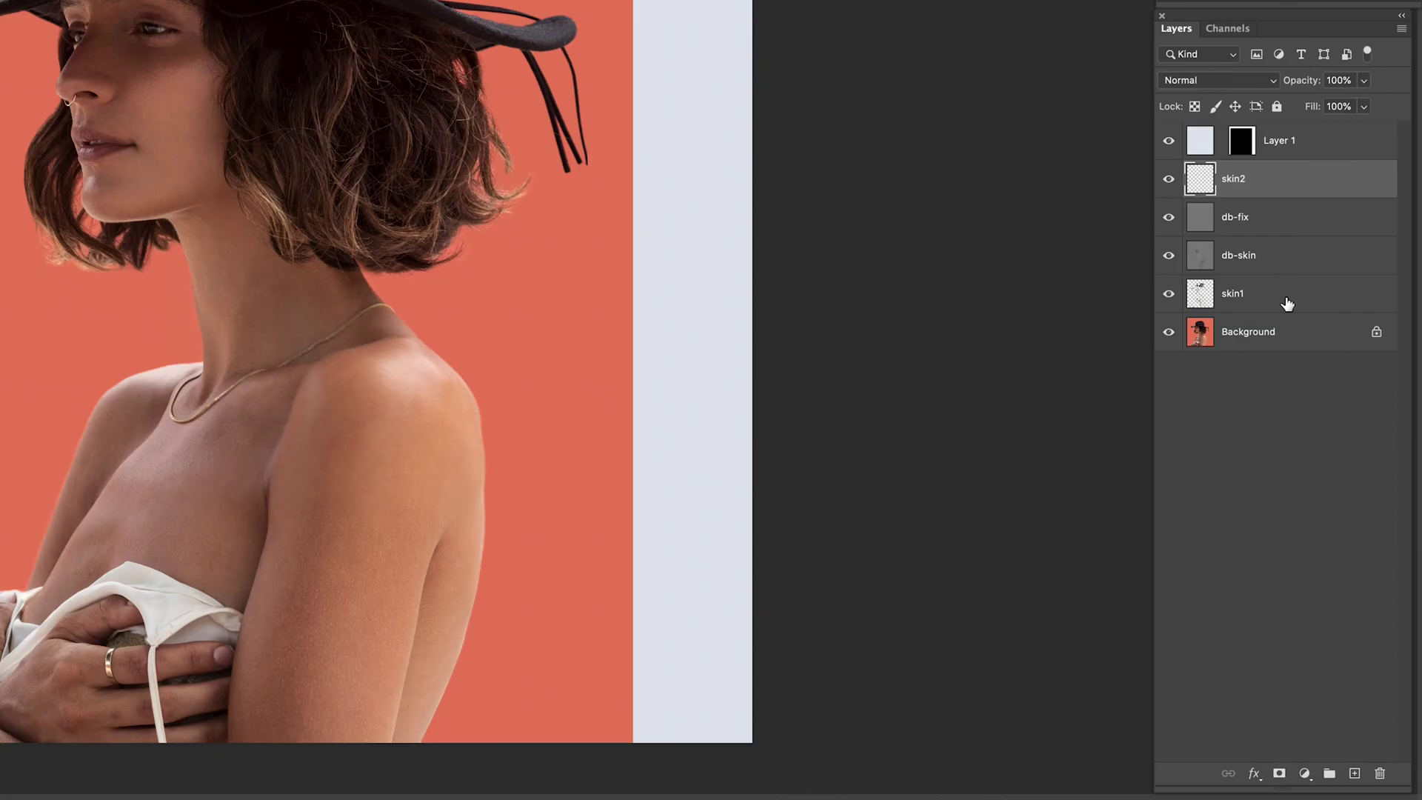
shift+click(1288, 303)
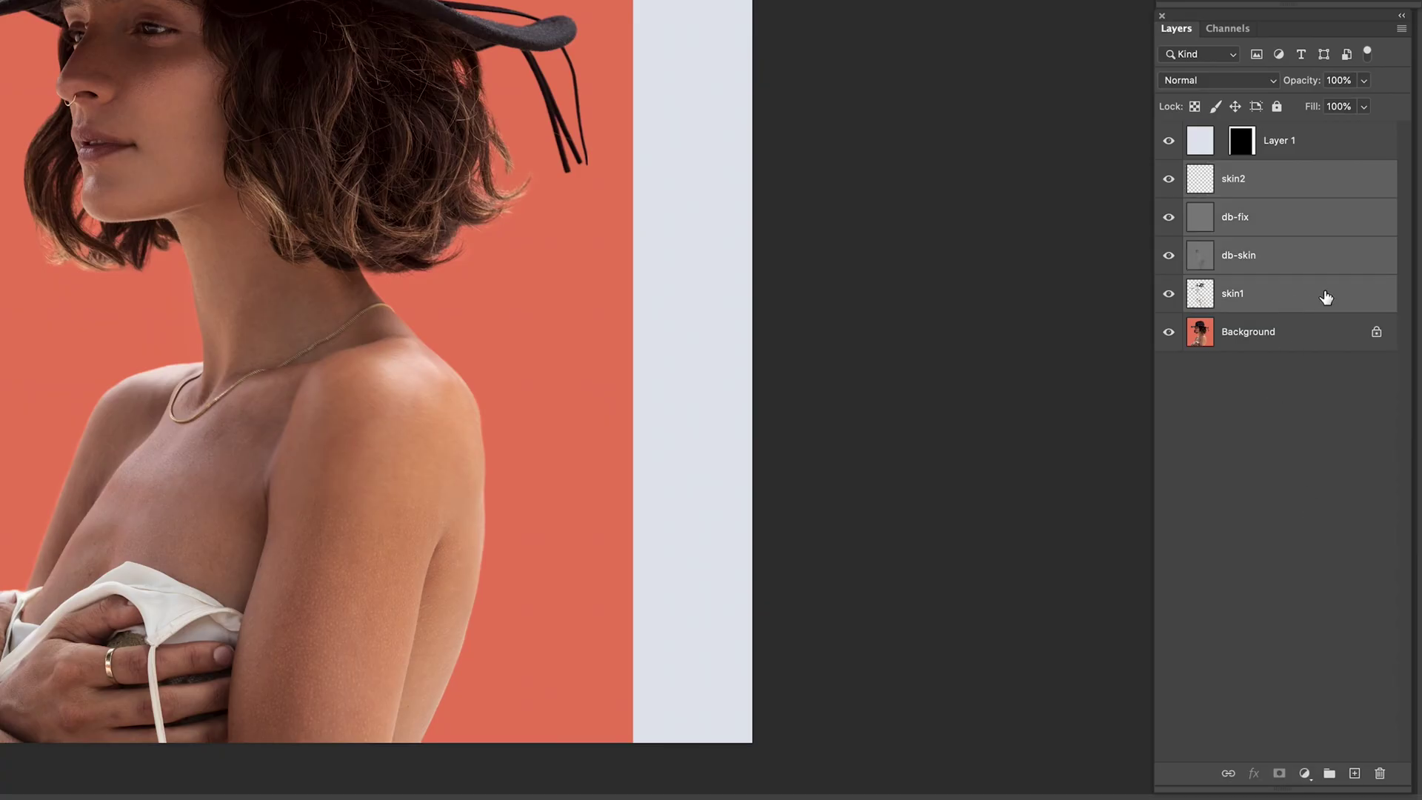
drag(1266, 295, 1331, 772)
text(SK)
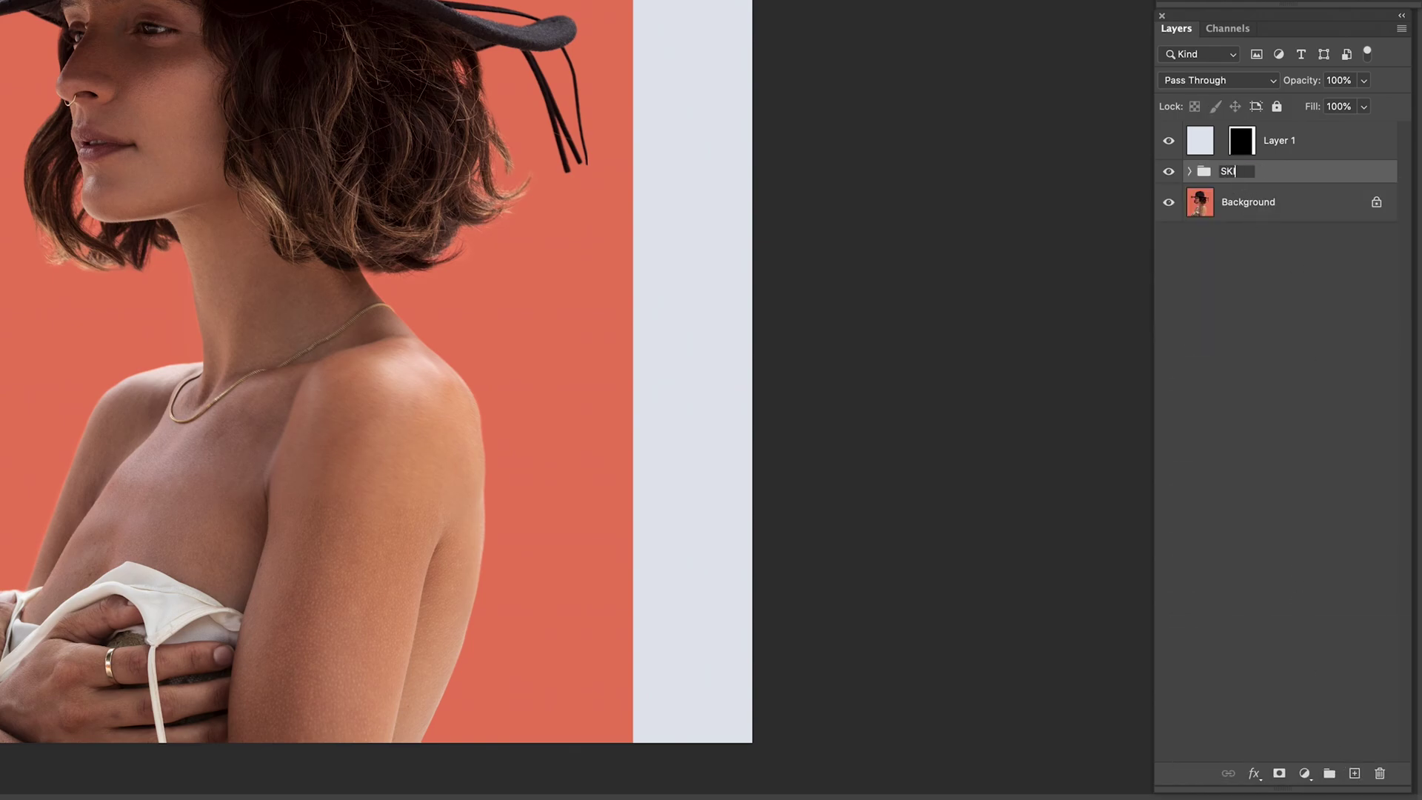
text(IN)
key(Return)
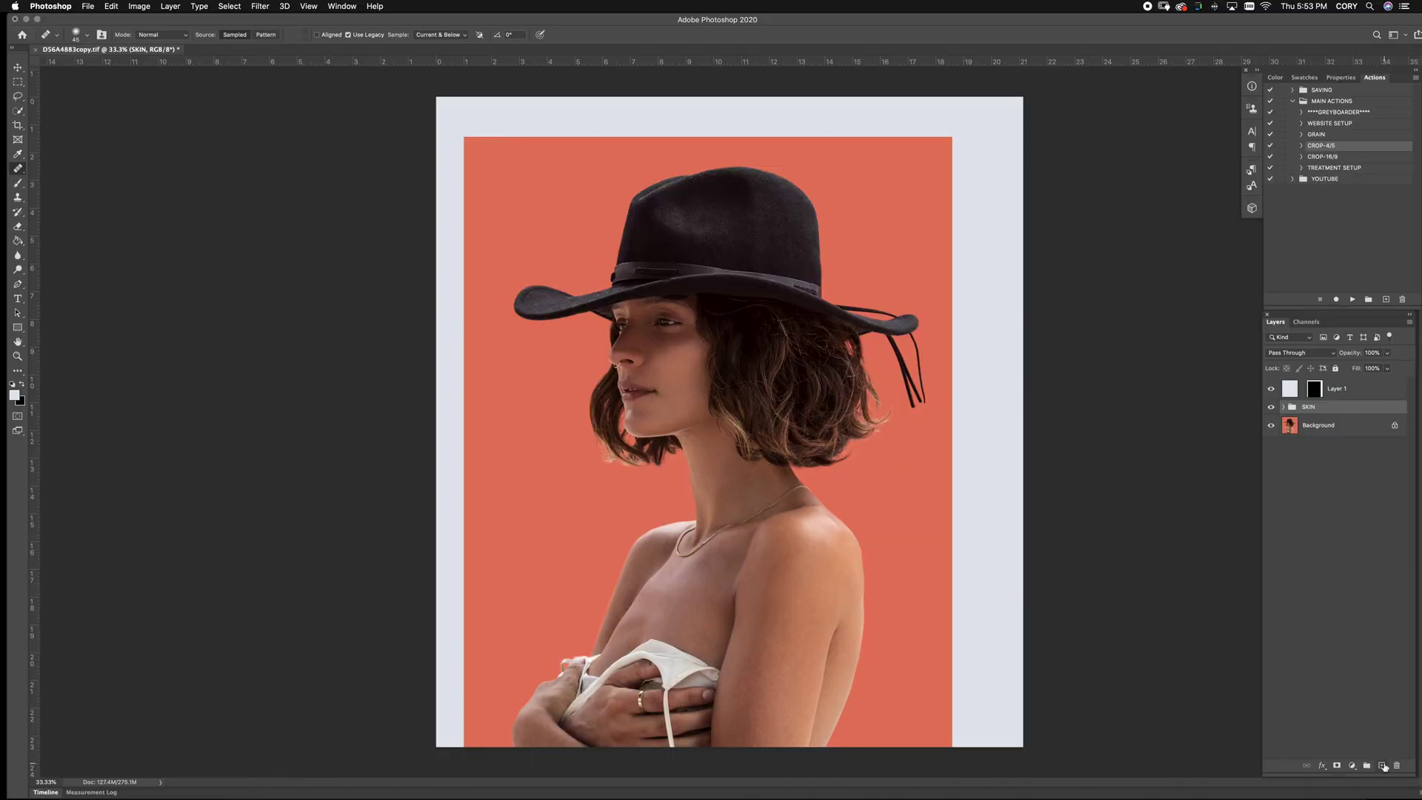
Add a Curves adjustment layer above the SKIN group
click(1304, 772)
click(1365, 612)
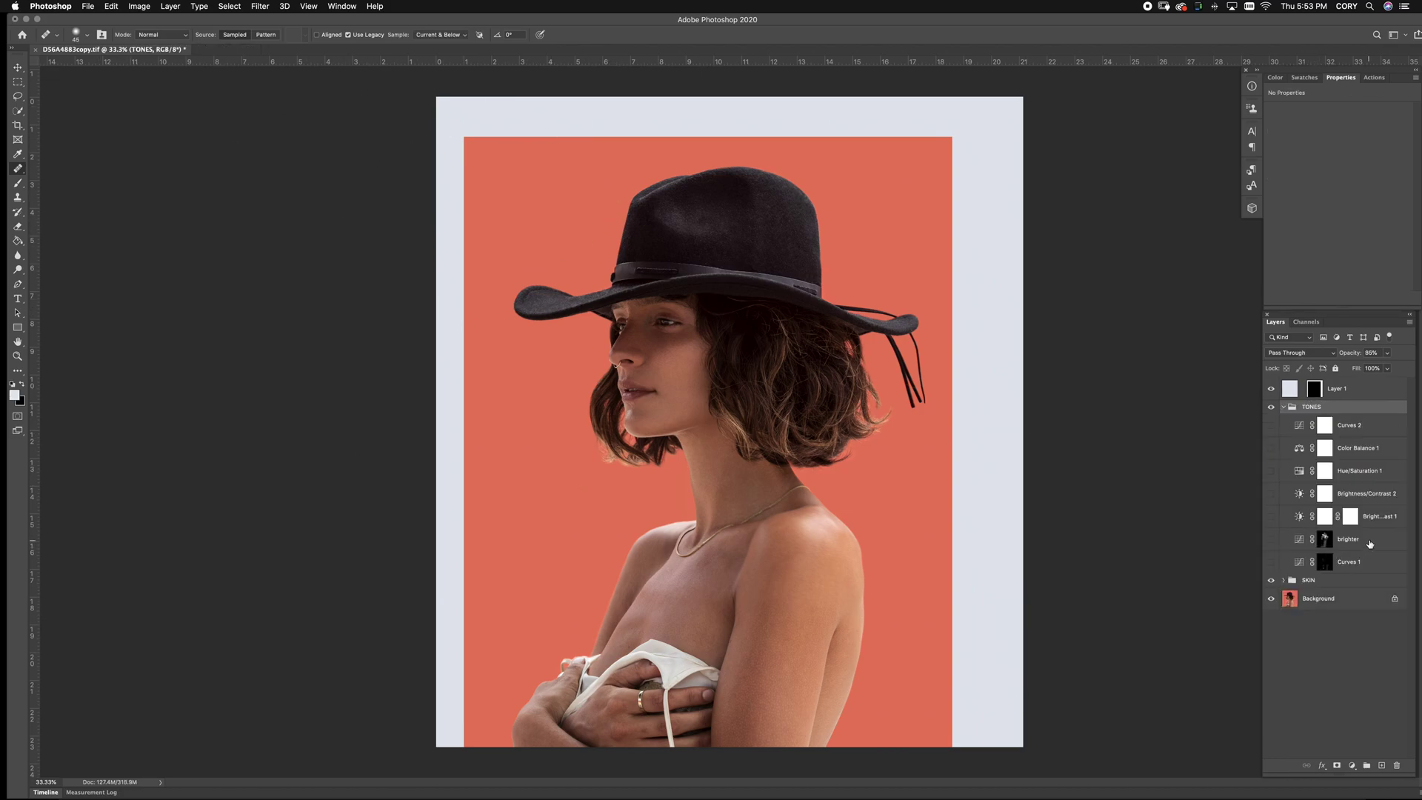
Turn on the visibility of the Brightness/Contrast 1 and Brightness/Contrast 2 adjustment layers in the TONES group
click(1330, 517)
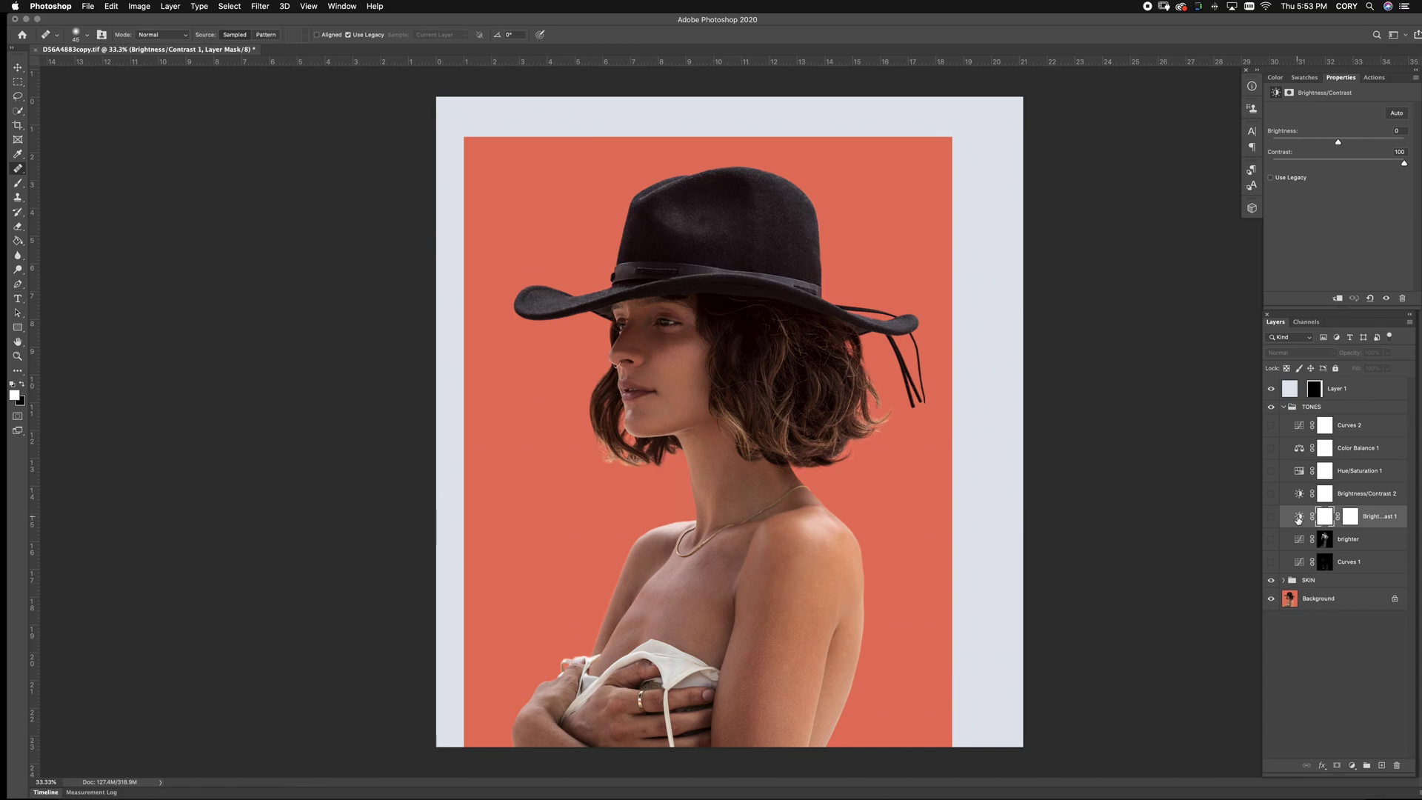
click(1298, 518)
click(1271, 517)
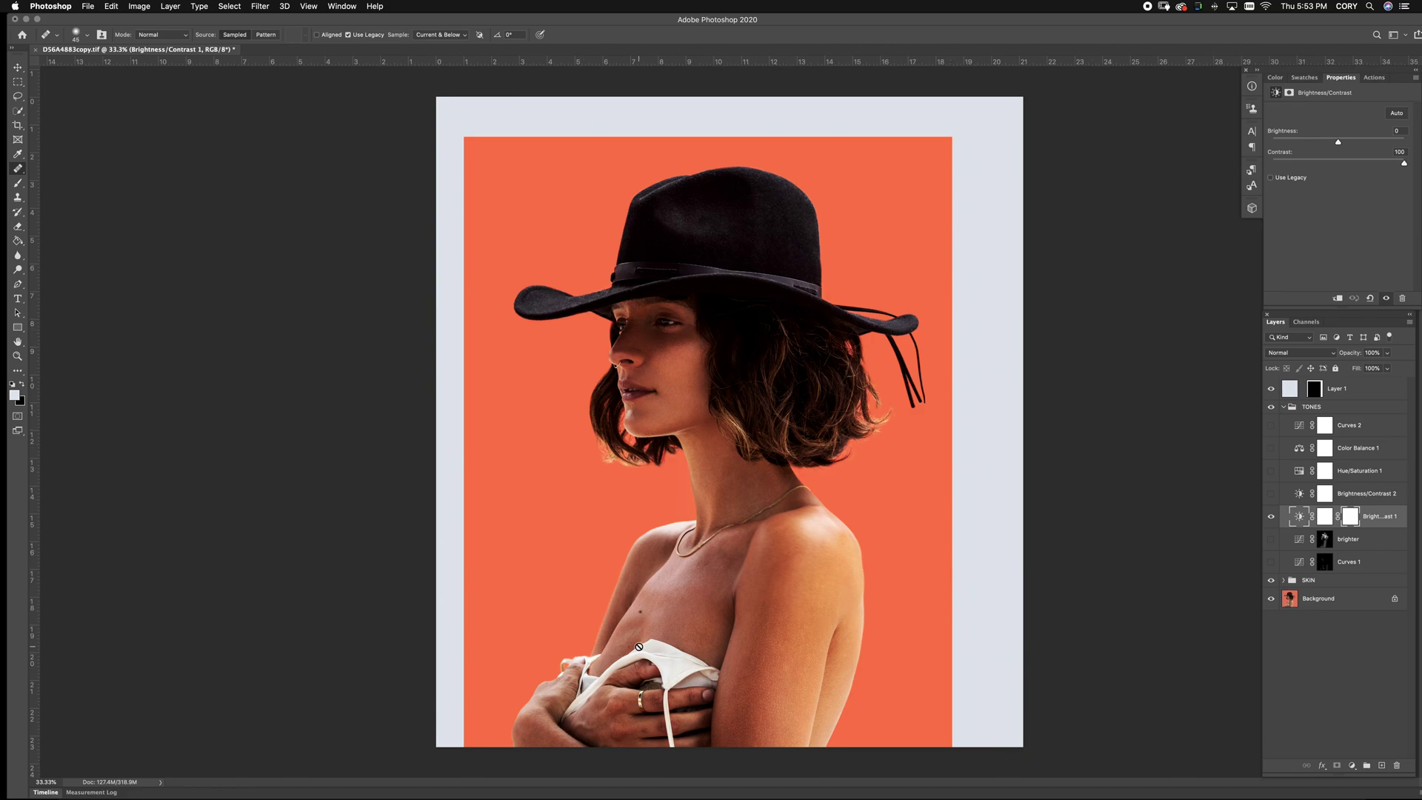
click(1271, 494)
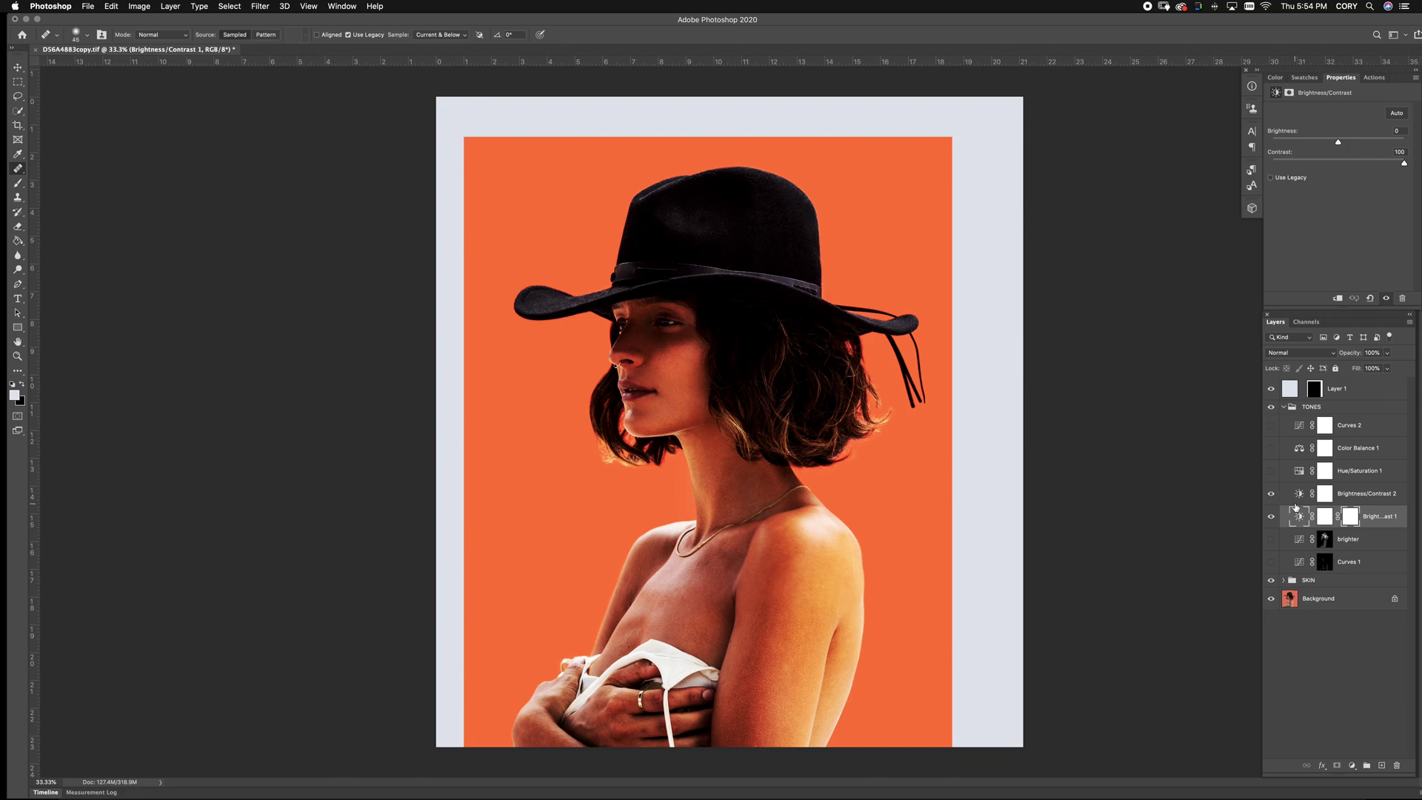
click(1297, 496)
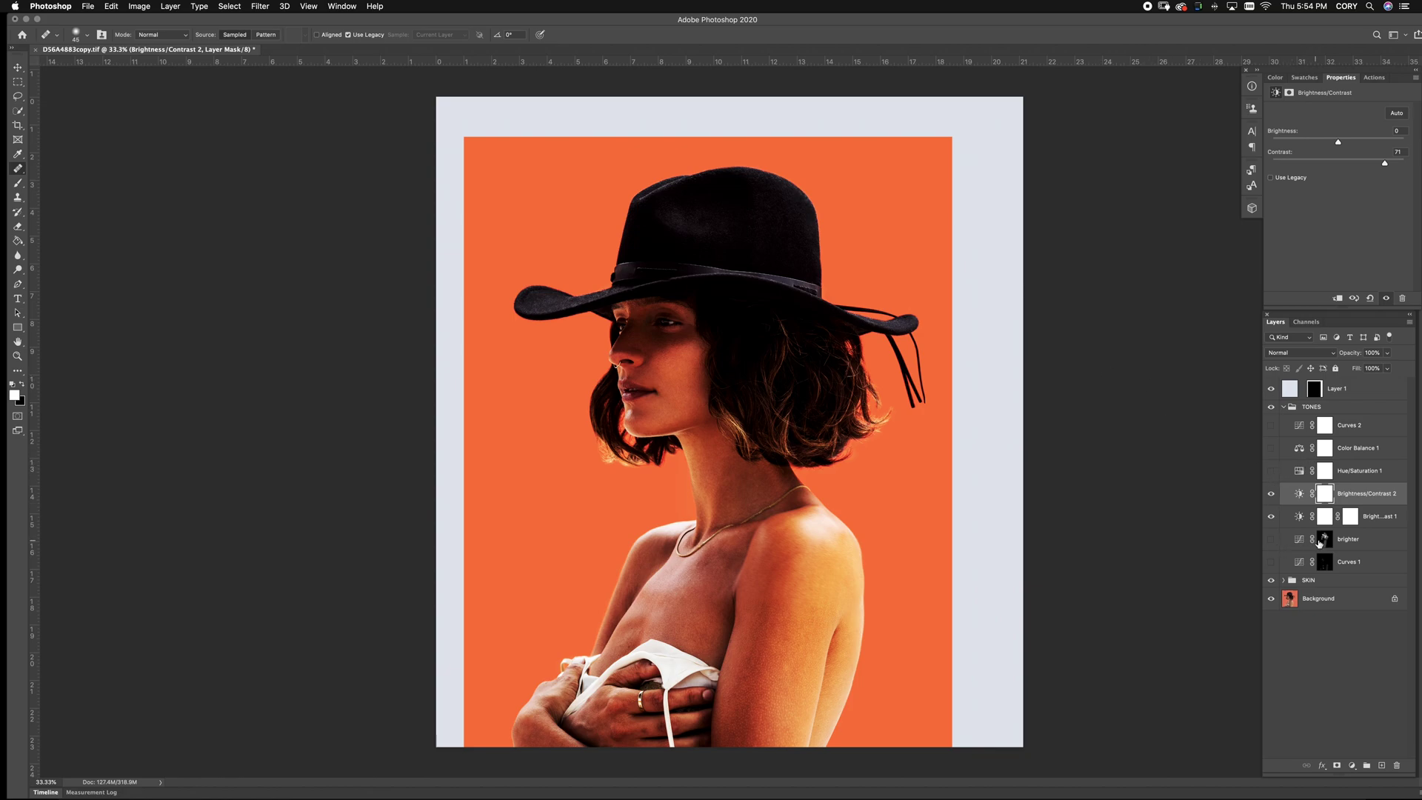
Add a Curves adjustment above the brighter layer, raise its curve from input 25 to output 72, and make its mask black
click(1364, 543)
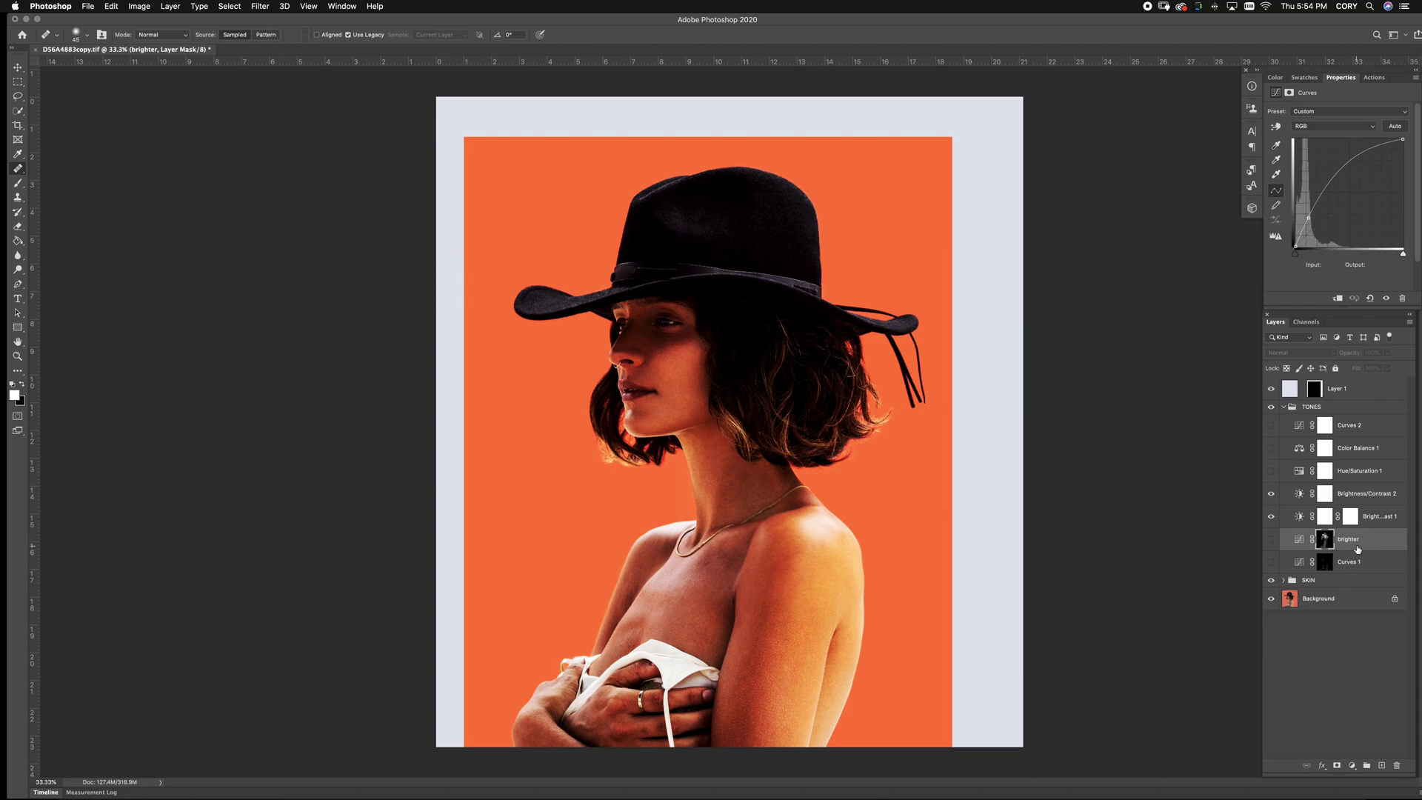
click(1352, 766)
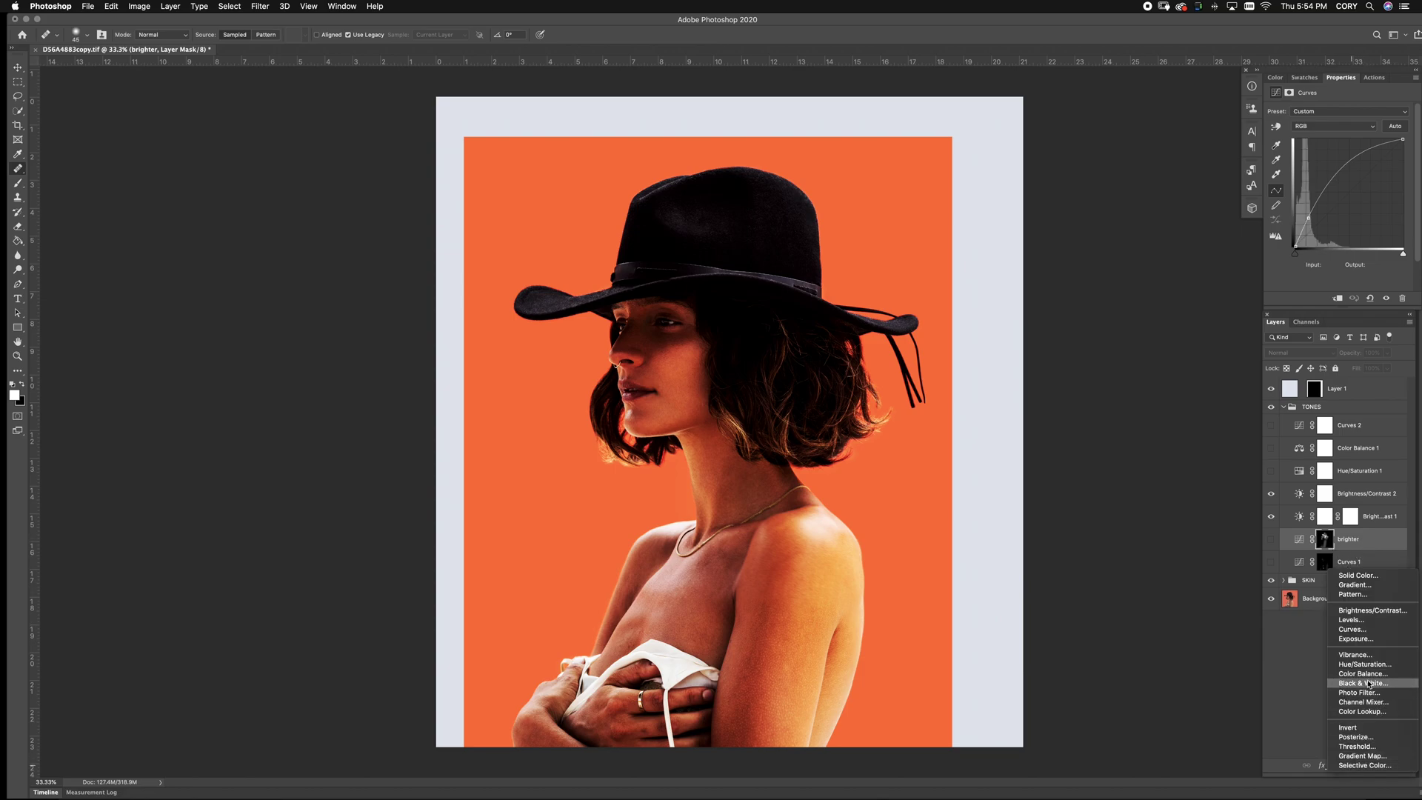
click(1351, 630)
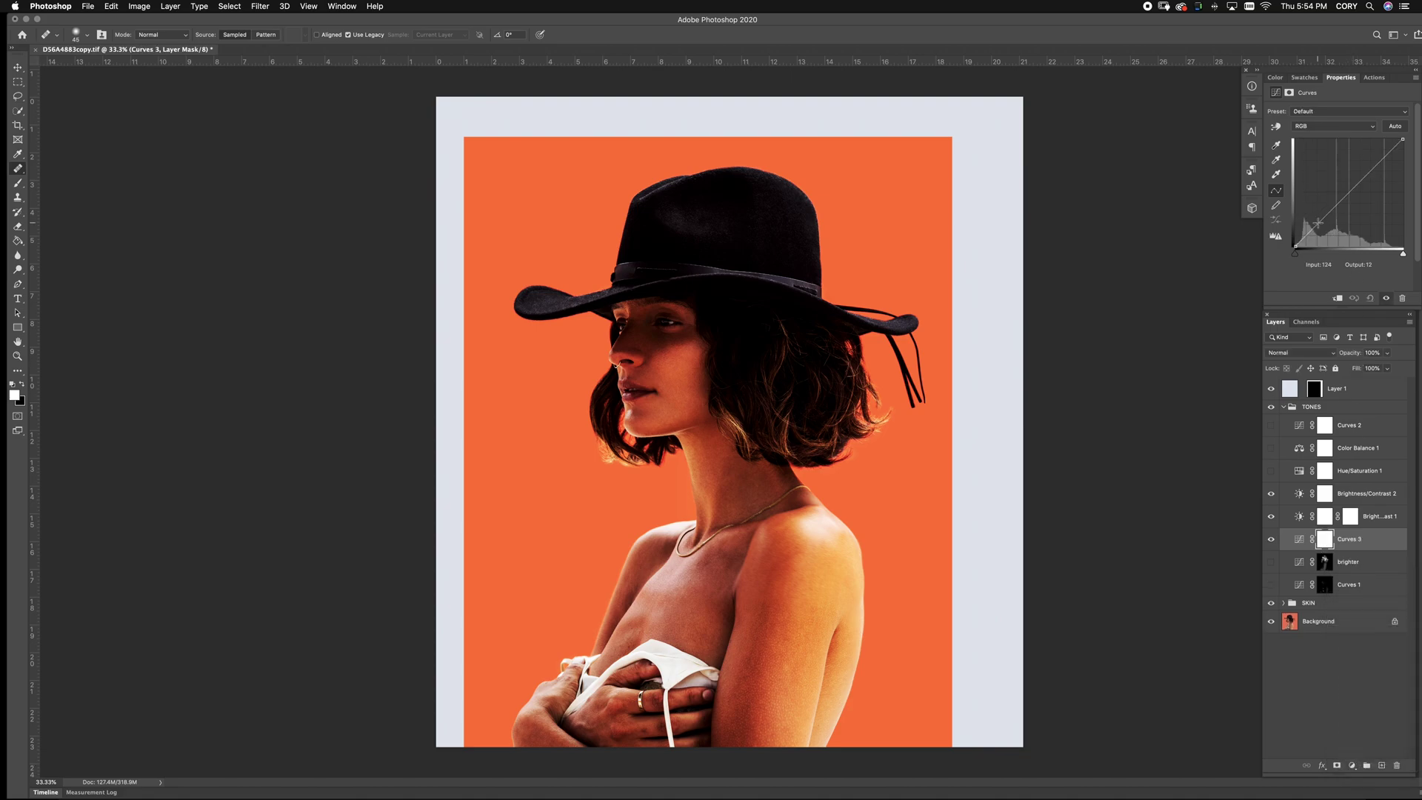
drag(1308, 235, 1306, 216)
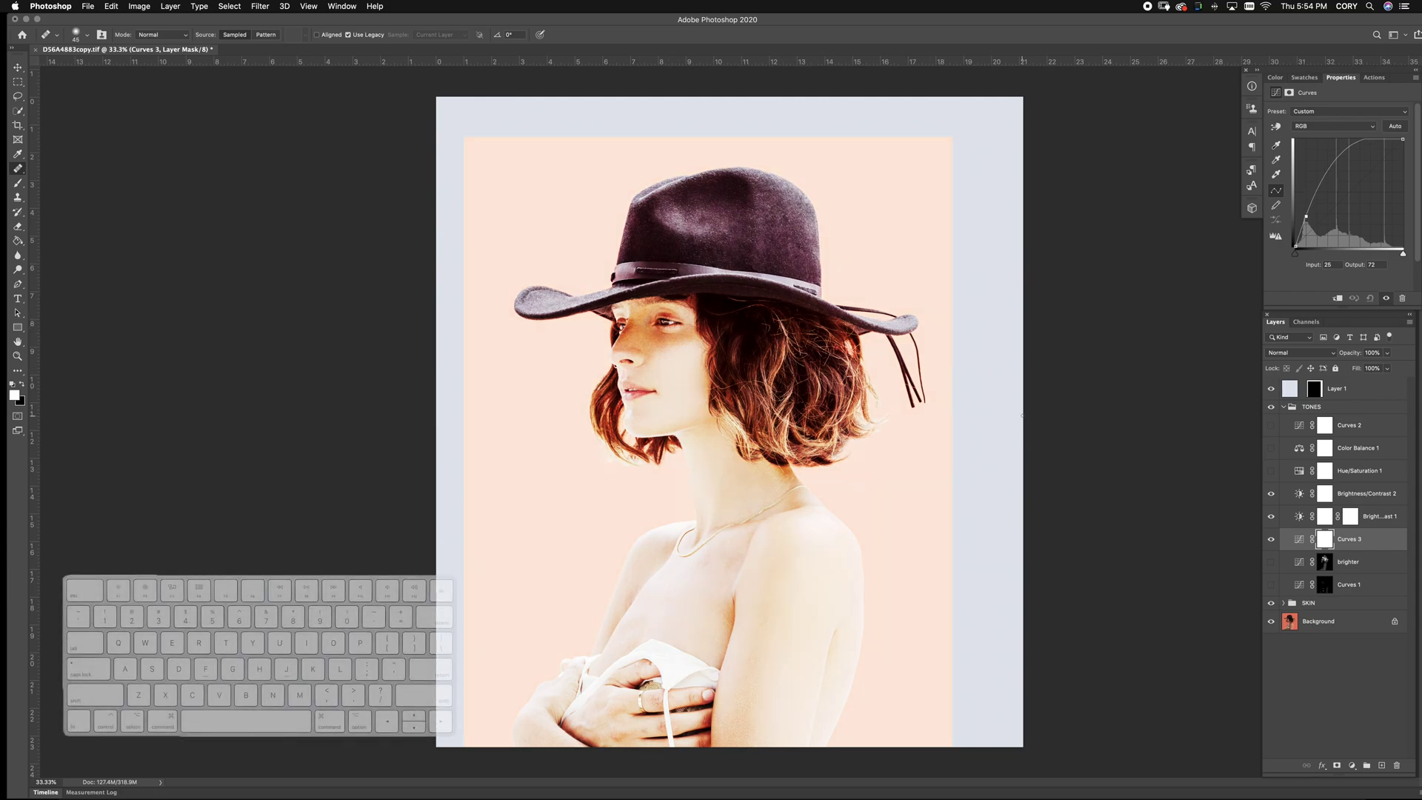
key(super+i)
key(super+BackSpace)
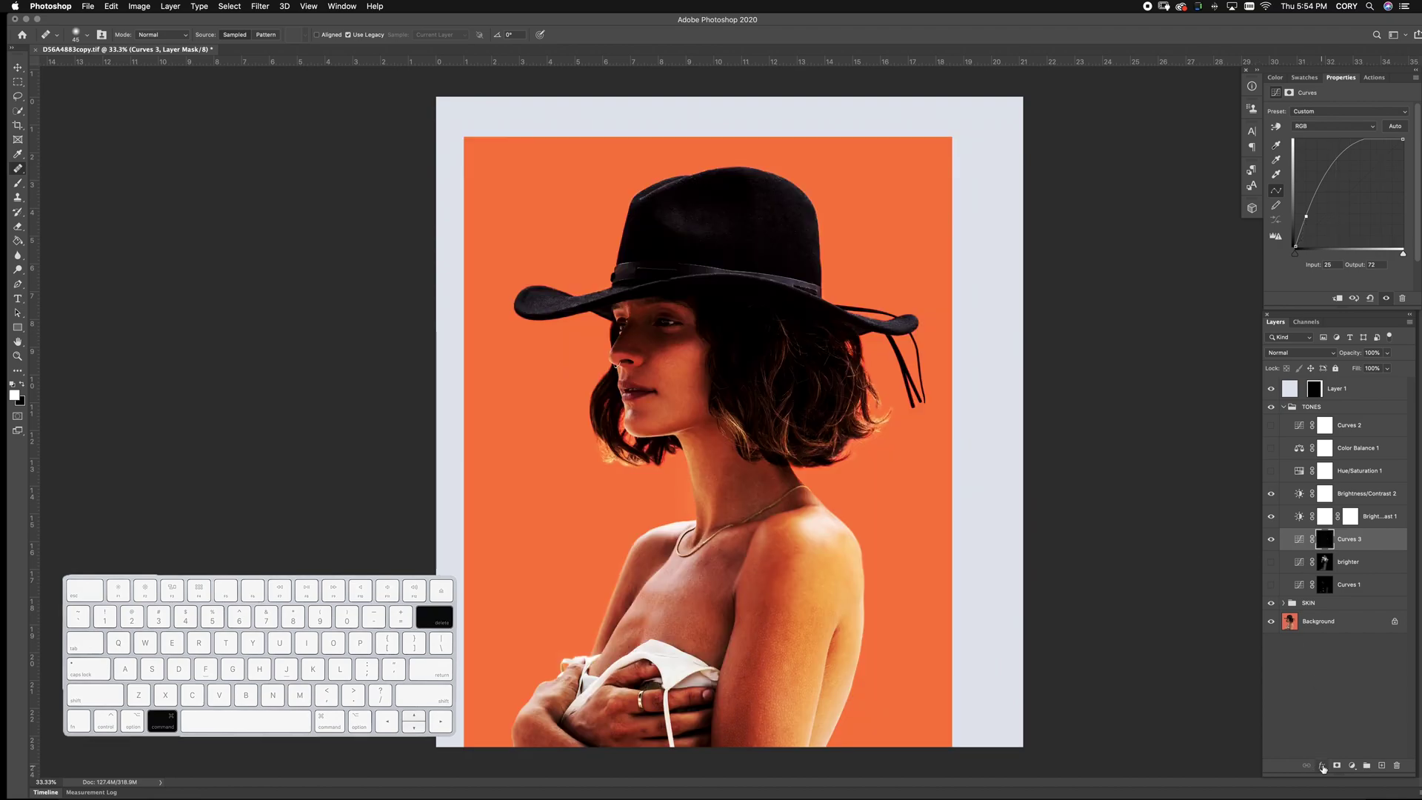
Add a second Curves adjustment above Curves 3, lower its curve at input 217 to output 173, and make its mask black
click(1352, 765)
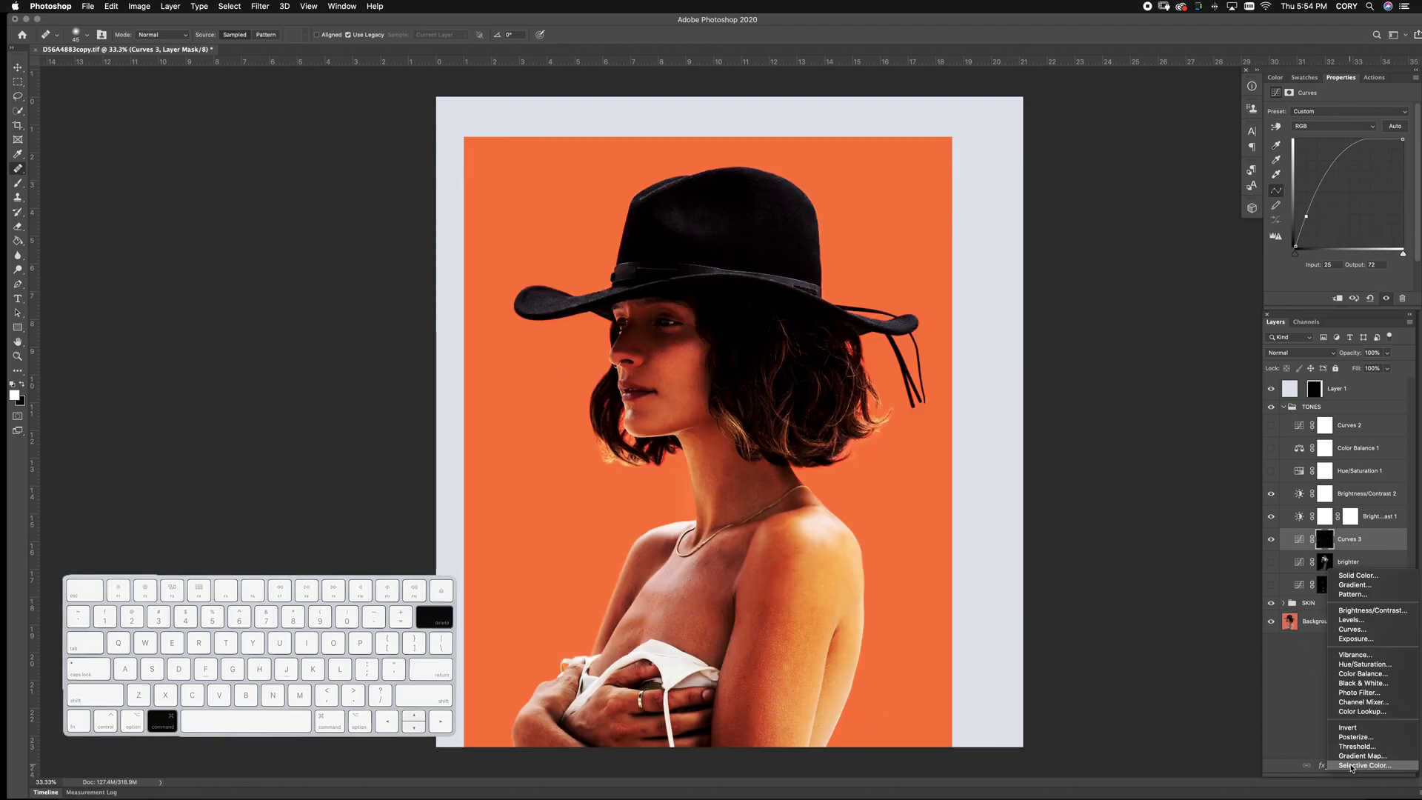
click(1352, 629)
drag(1382, 160, 1391, 174)
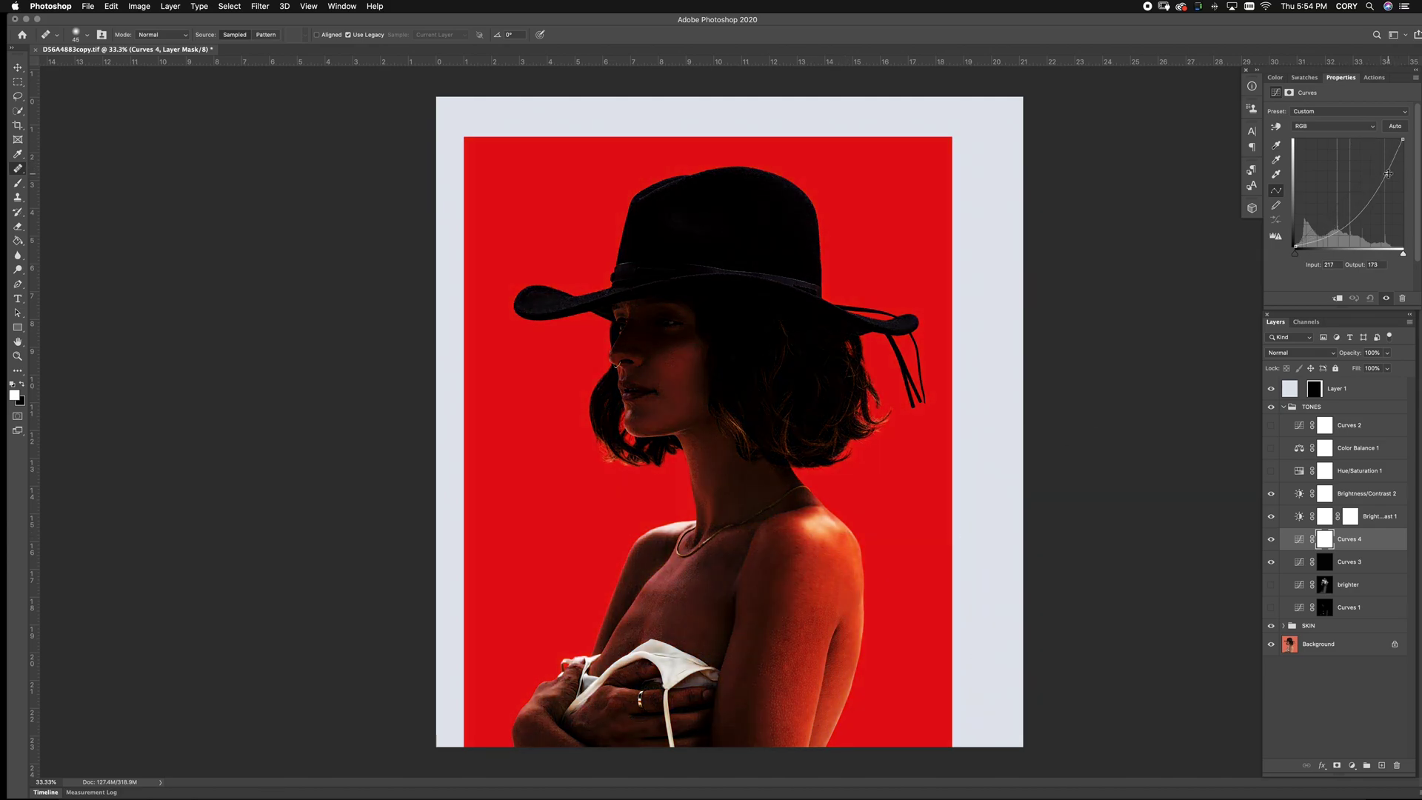
key(super+i)
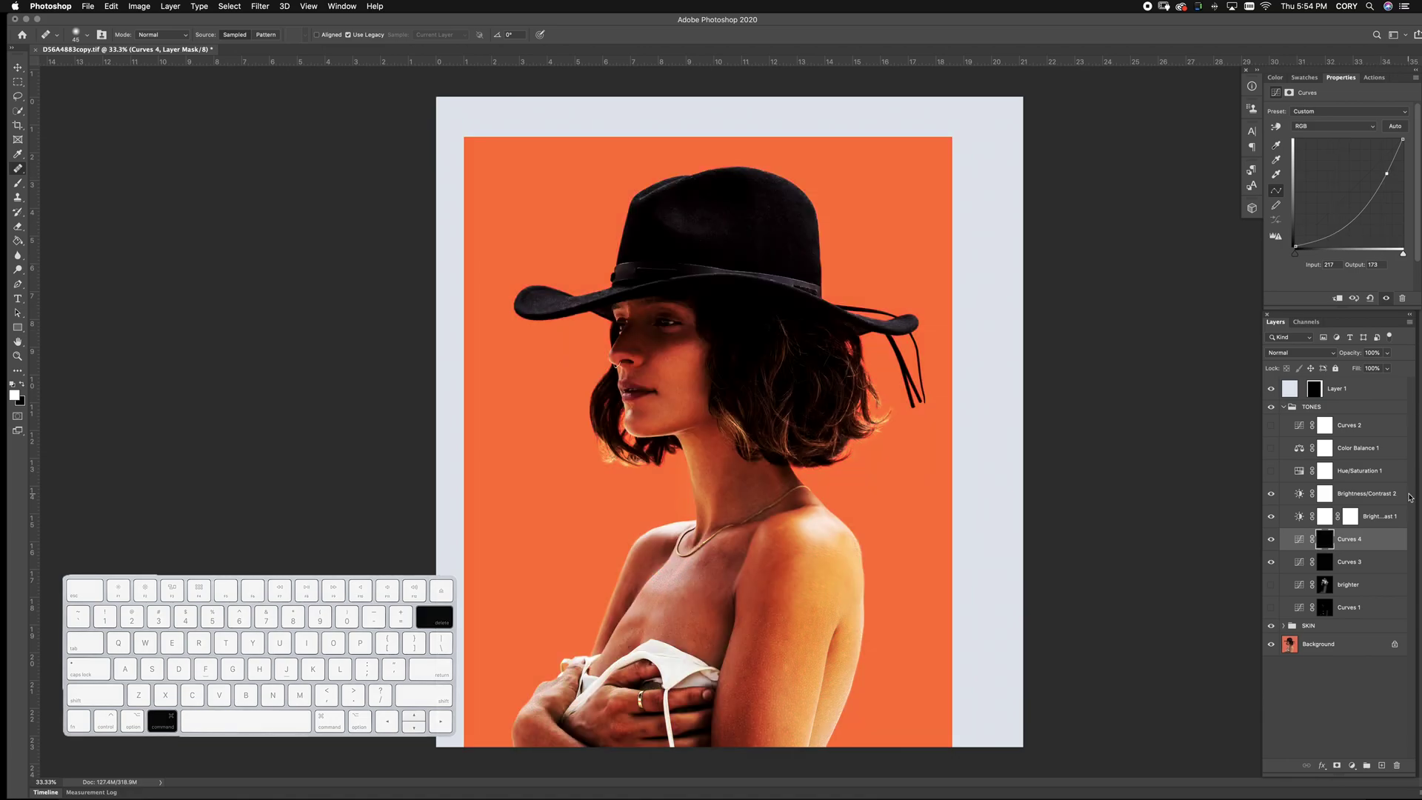
Paint white on the Curves 3 mask with a large soft brush at 13% opacity to lighten the hat, hair and face
click(1365, 563)
key(b)
key(b)
drag(222, 35, 207, 48)
key(bracketright)
key(bracketright)
key(bracketright)
key(bracketright)
key(bracketright)
key(bracketright)
key(bracketright)
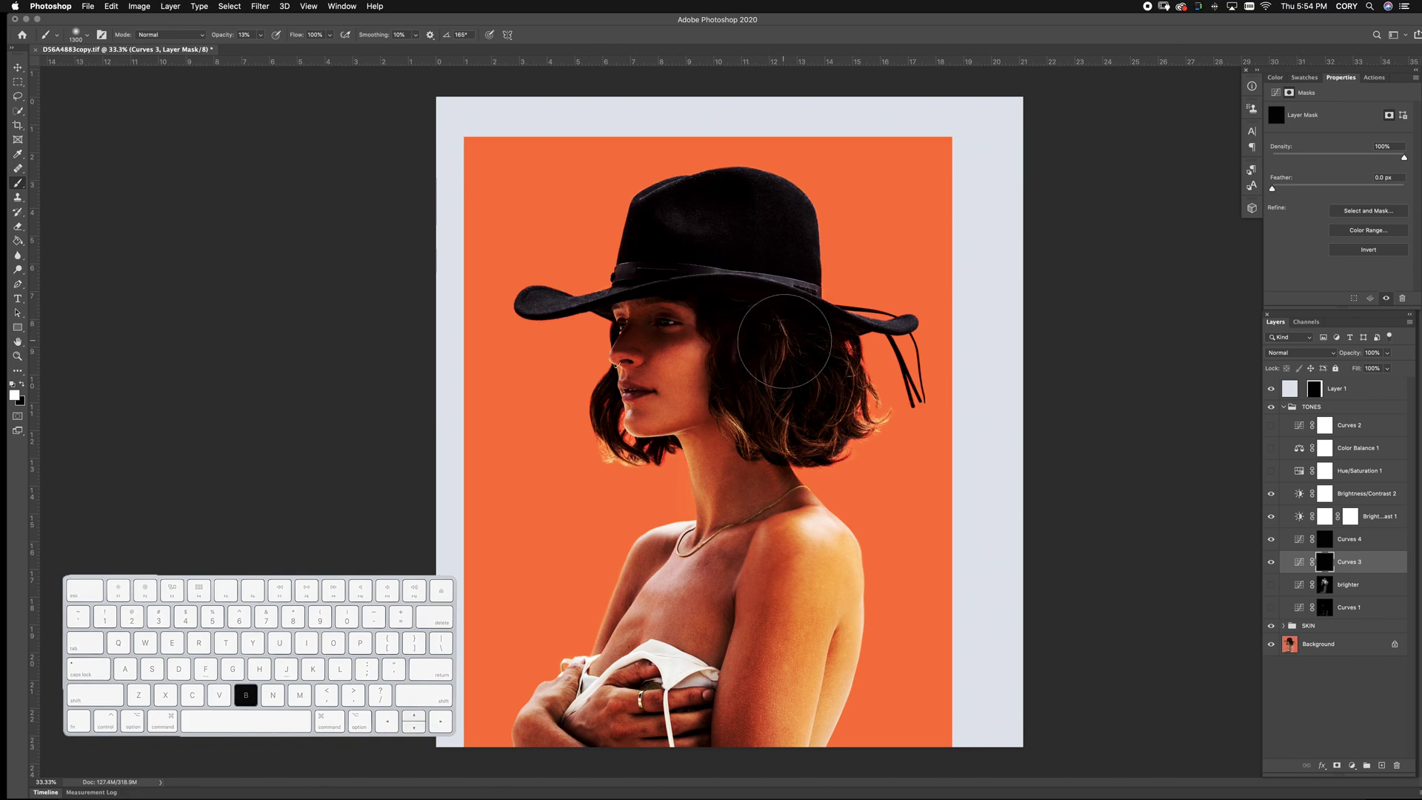
key(bracketleft)
key(bracketleft)
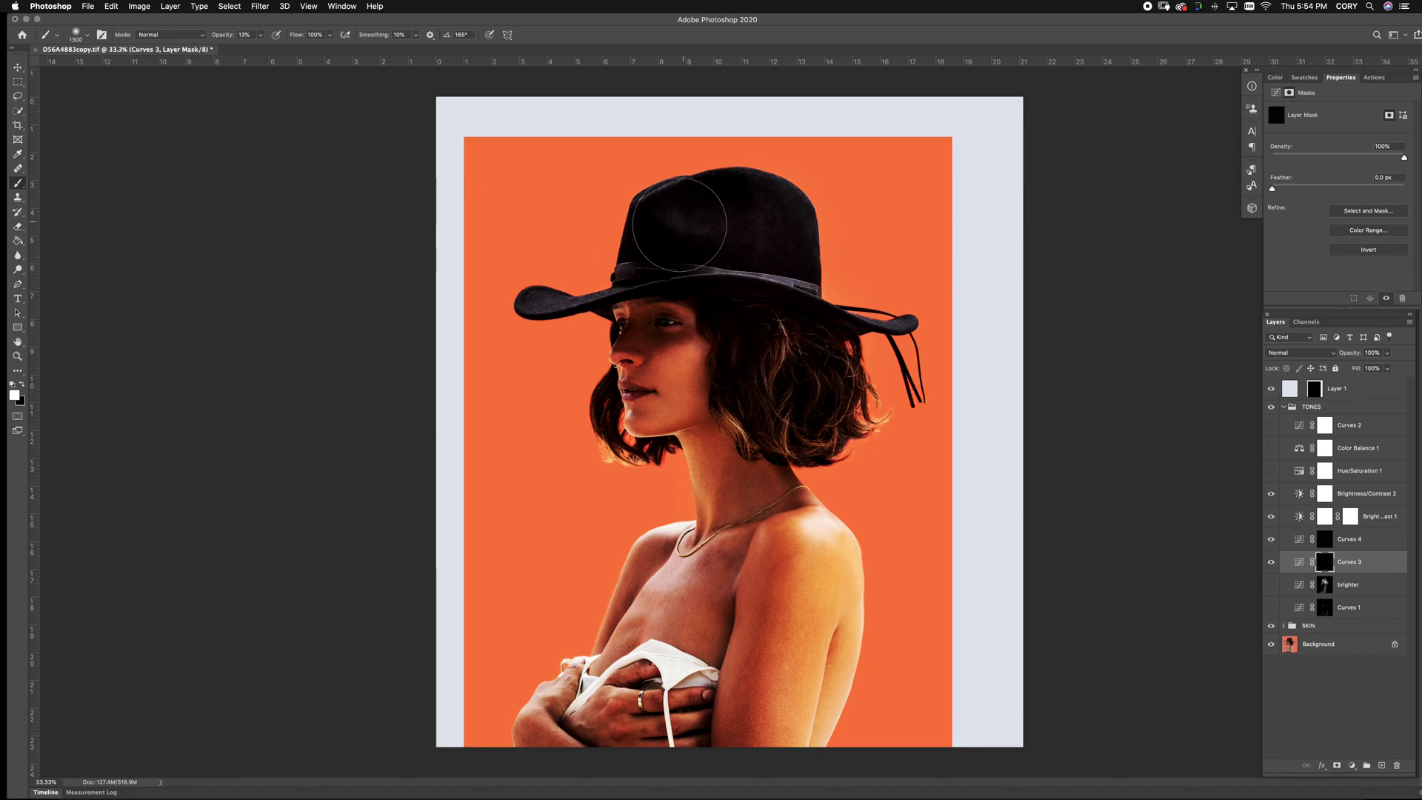
mouse_move(666, 307)
mouse_down()
mouse_move(645, 325)
mouse_move(695, 330)
mouse_up()
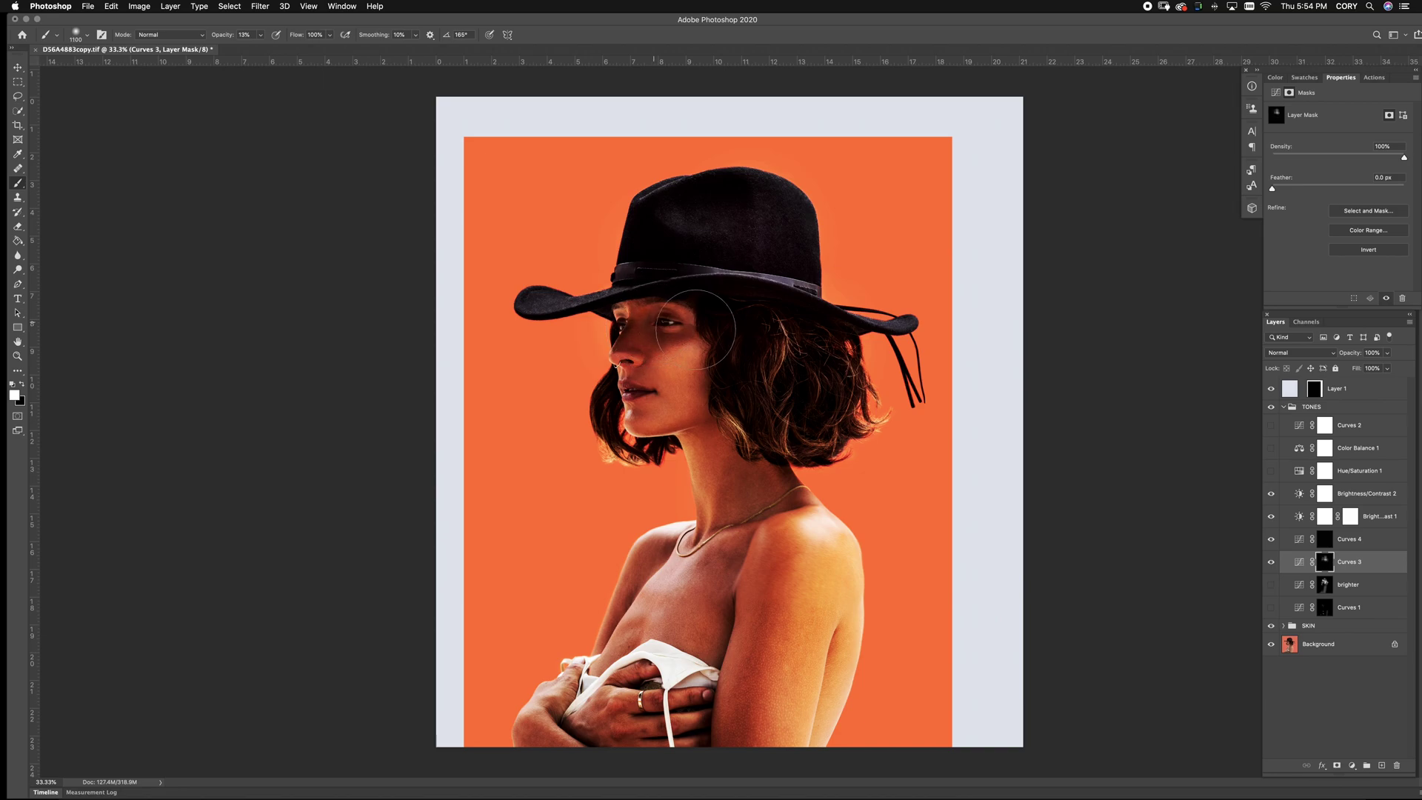
click(635, 407)
Continue lightening the upper arm and hands on the Curves 3 mask with a larger brush
key(bracketright)
key(bracketright)
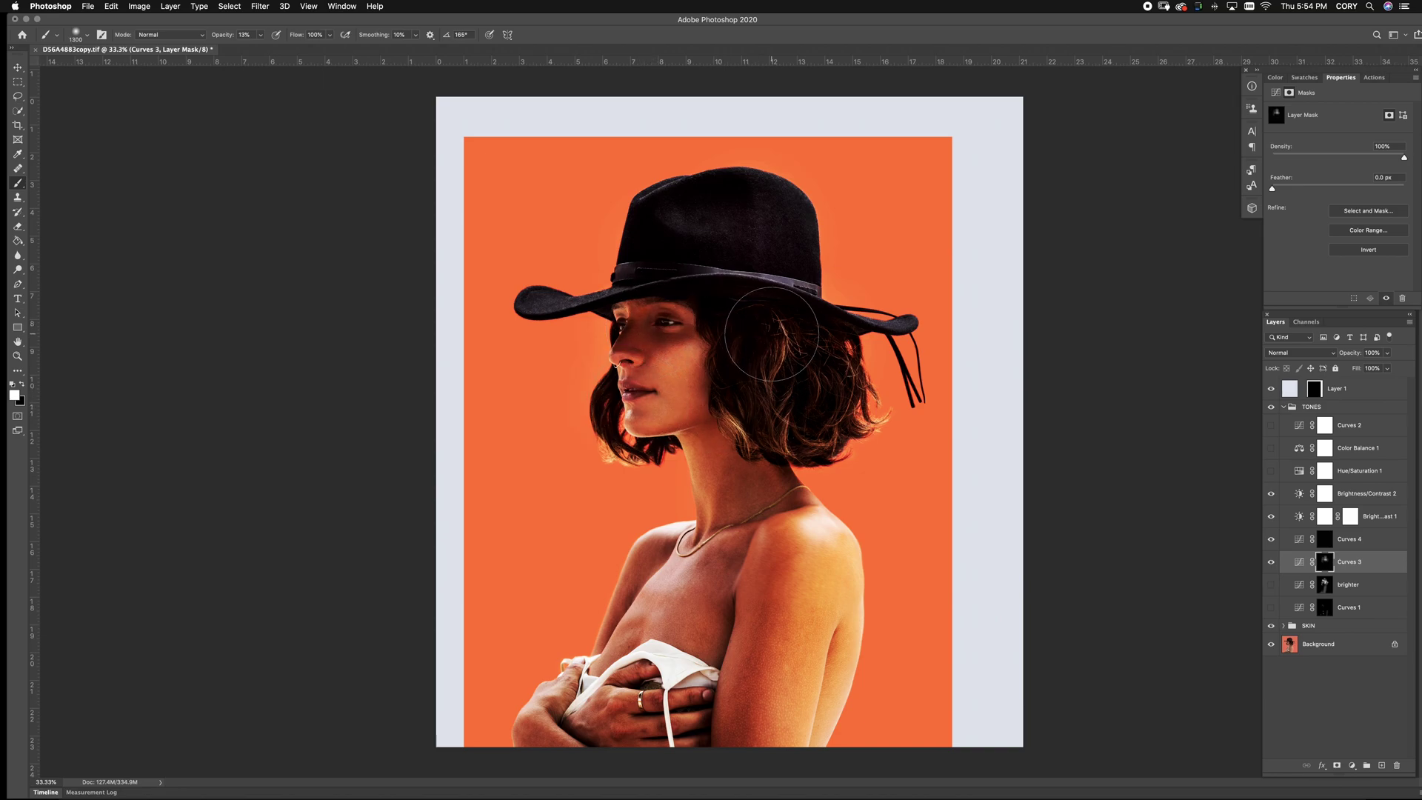
key(bracketright)
click(716, 654)
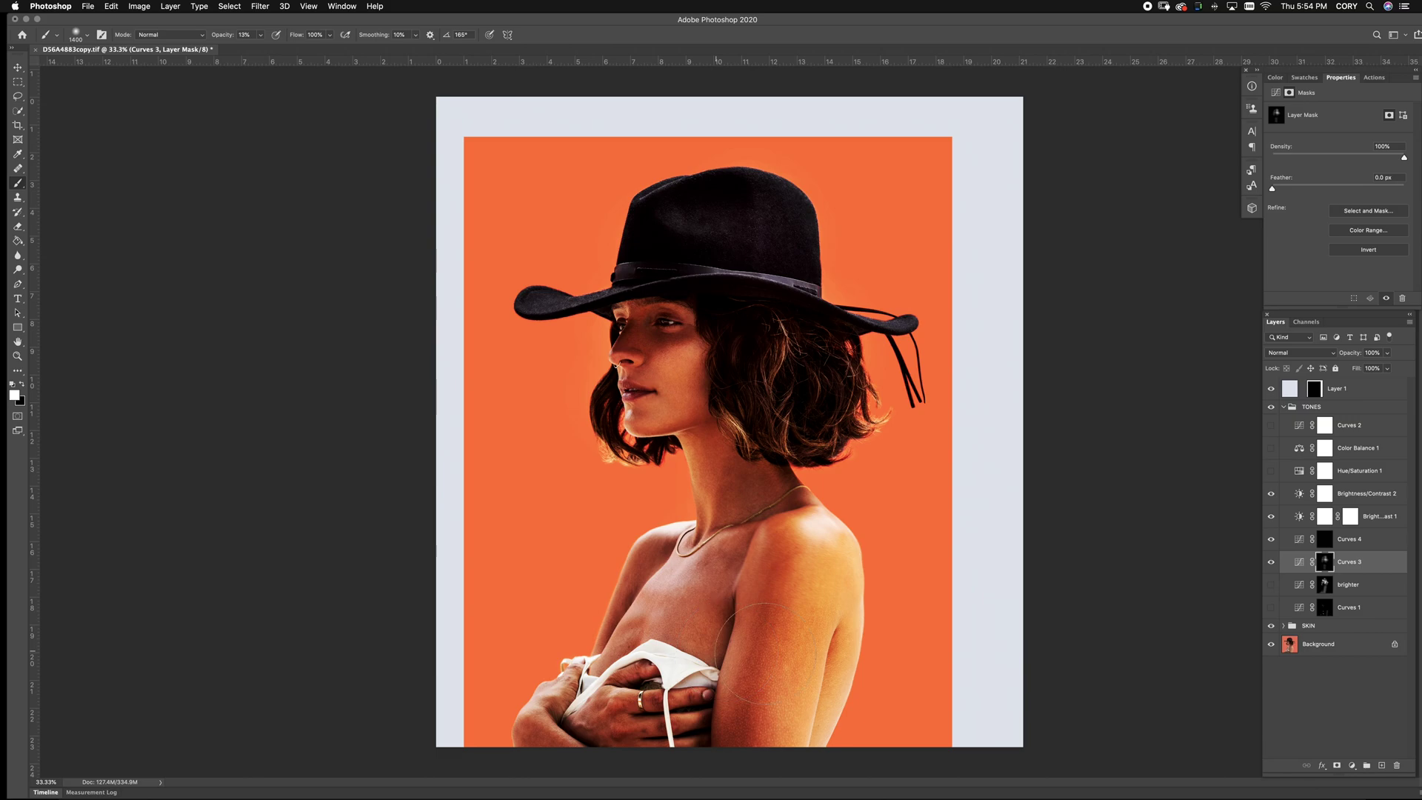
click(728, 761)
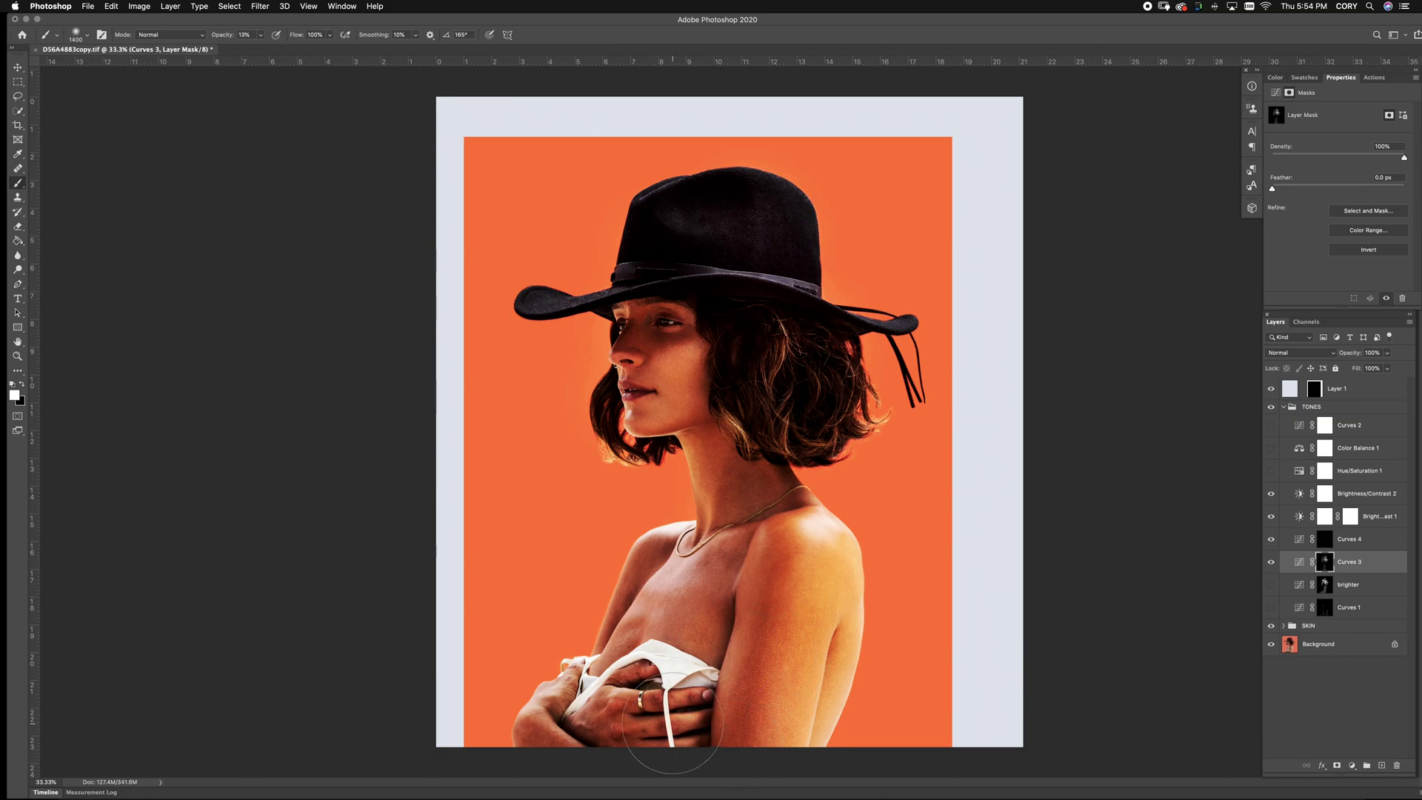
Paint white on the Curves 4 mask with a smaller brush to darken the near arm and the top of its shoulder
click(1325, 539)
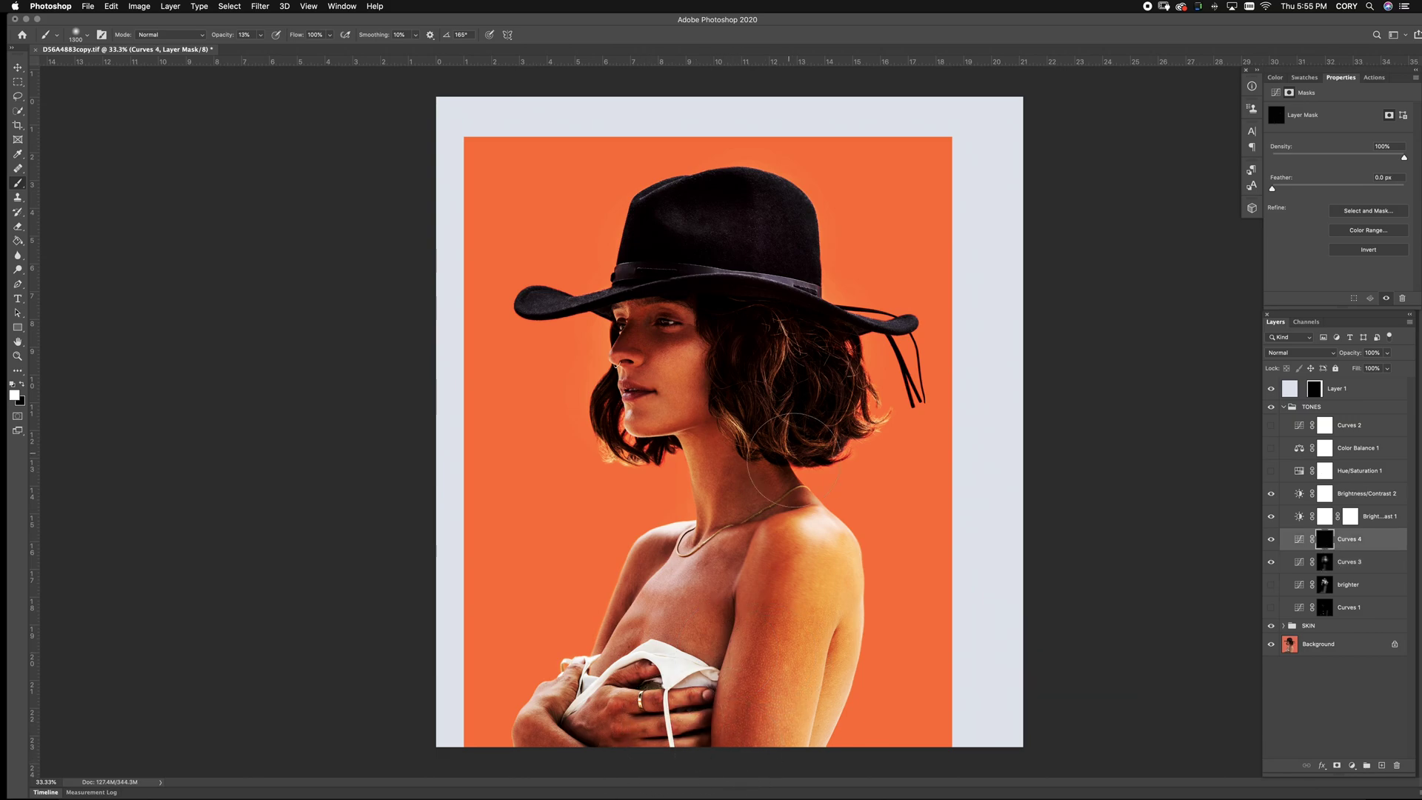
key(bracketleft)
key(bracketleft)
key(bracketleft)
key(bracketleft)
drag(831, 552, 807, 740)
key(bracketleft)
key(bracketleft)
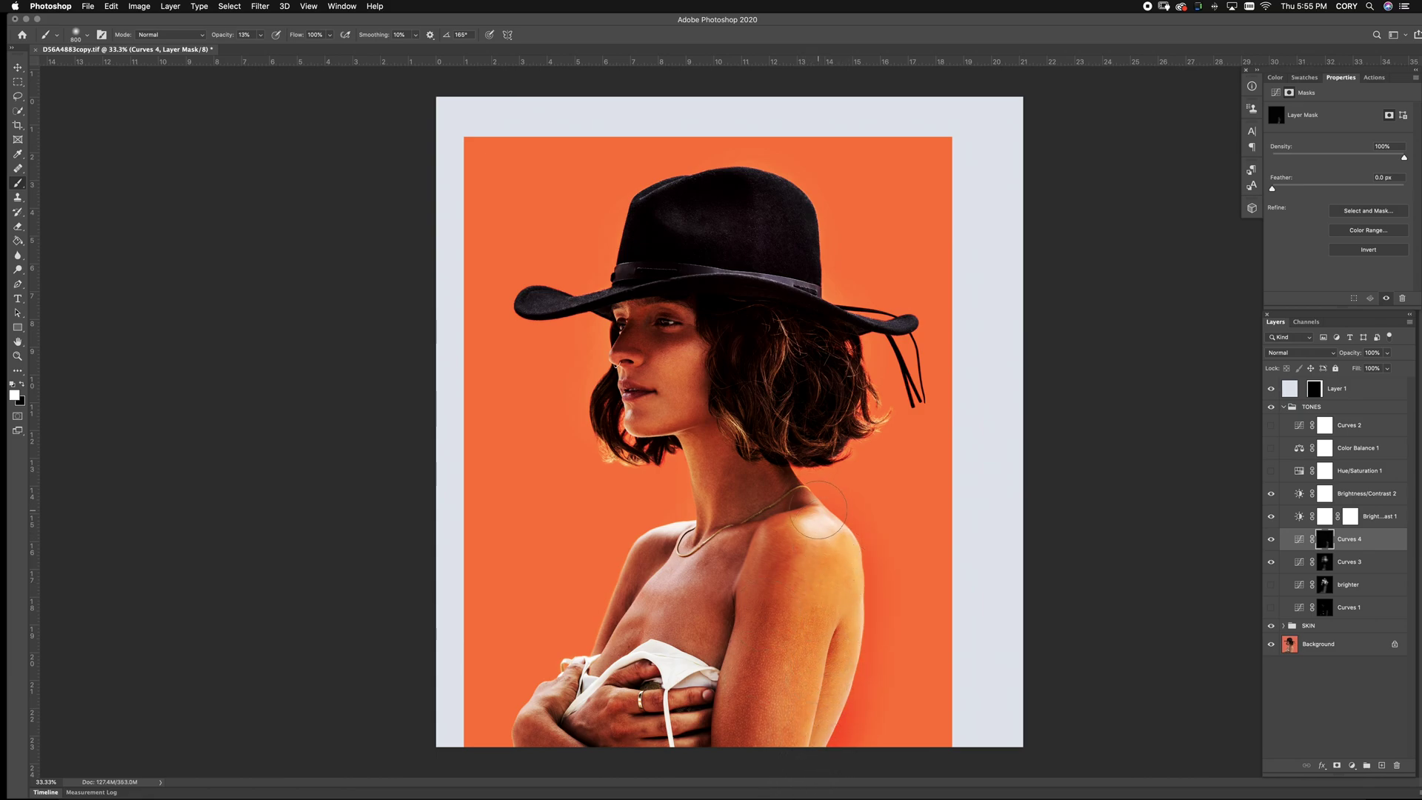
drag(814, 521, 819, 524)
Darken the far shoulder beside the necklace by painting on the Curves 4 mask with a smaller brush
key(super+plus)
key(super+plus)
key(super+plus)
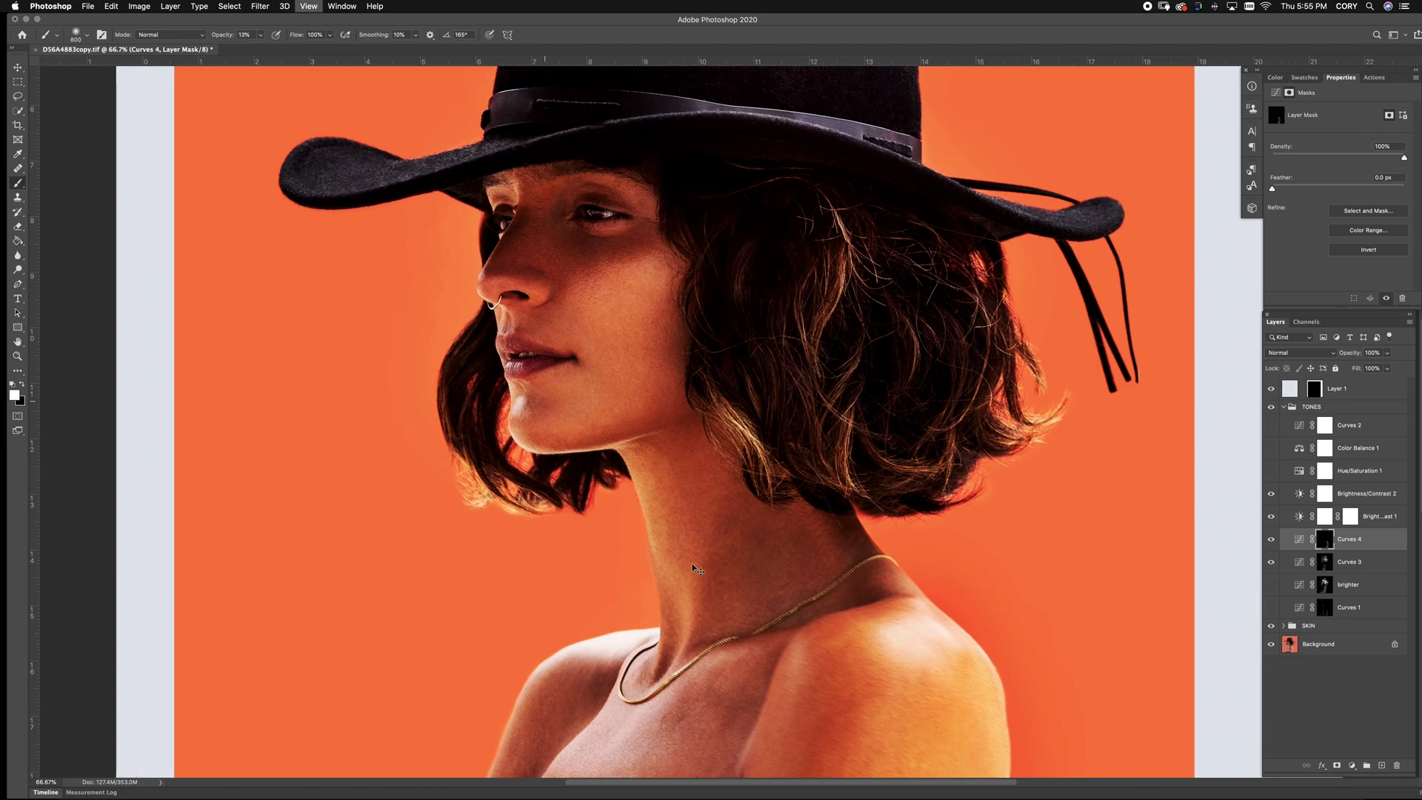
drag(743, 566, 863, 152)
key(bracketleft)
key(bracketleft)
key(bracketleft)
key(bracketleft)
key(bracketleft)
key(bracketleft)
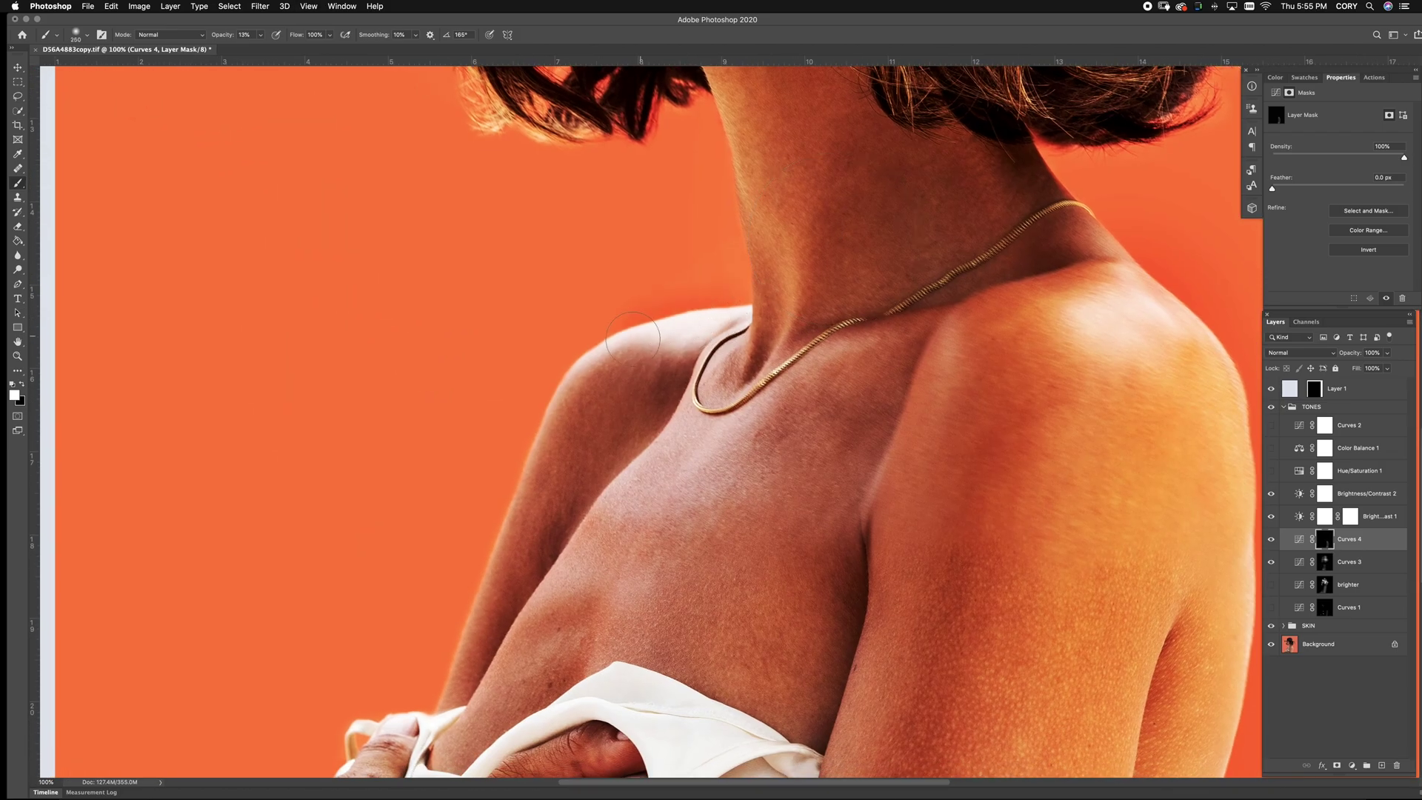
mouse_move(744, 306)
mouse_down()
mouse_move(649, 325)
mouse_move(486, 455)
mouse_move(703, 332)
mouse_move(671, 343)
mouse_up()
Paint black at 100% opacity on the Curves 4 mask to remove the darkening that spills onto the background along the far shoulder
key(x)
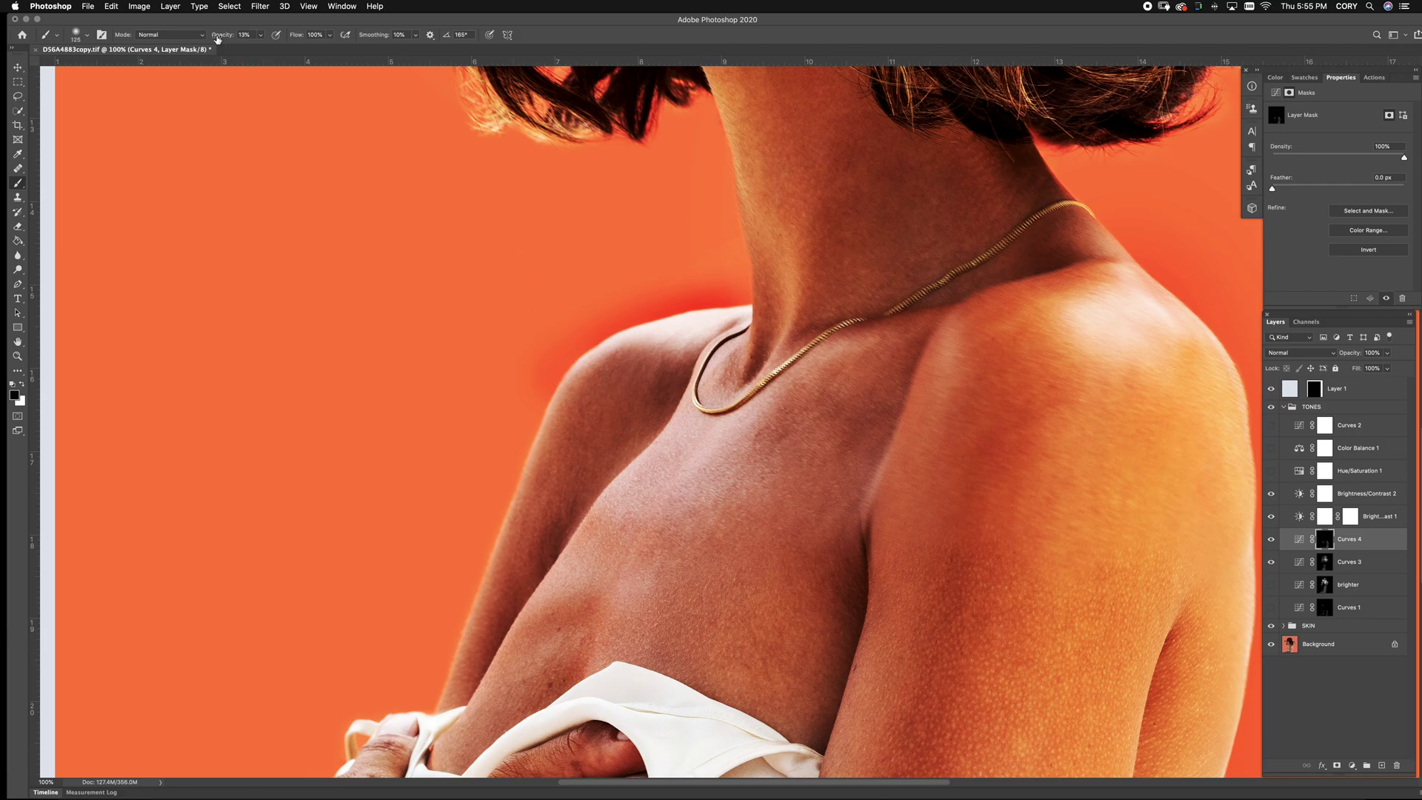
drag(219, 38, 296, 37)
key(bracketleft)
key(bracketleft)
mouse_move(569, 338)
mouse_down()
mouse_move(544, 370)
mouse_move(663, 300)
mouse_move(624, 329)
mouse_move(622, 317)
mouse_move(674, 300)
mouse_move(662, 317)
mouse_move(733, 297)
mouse_up()
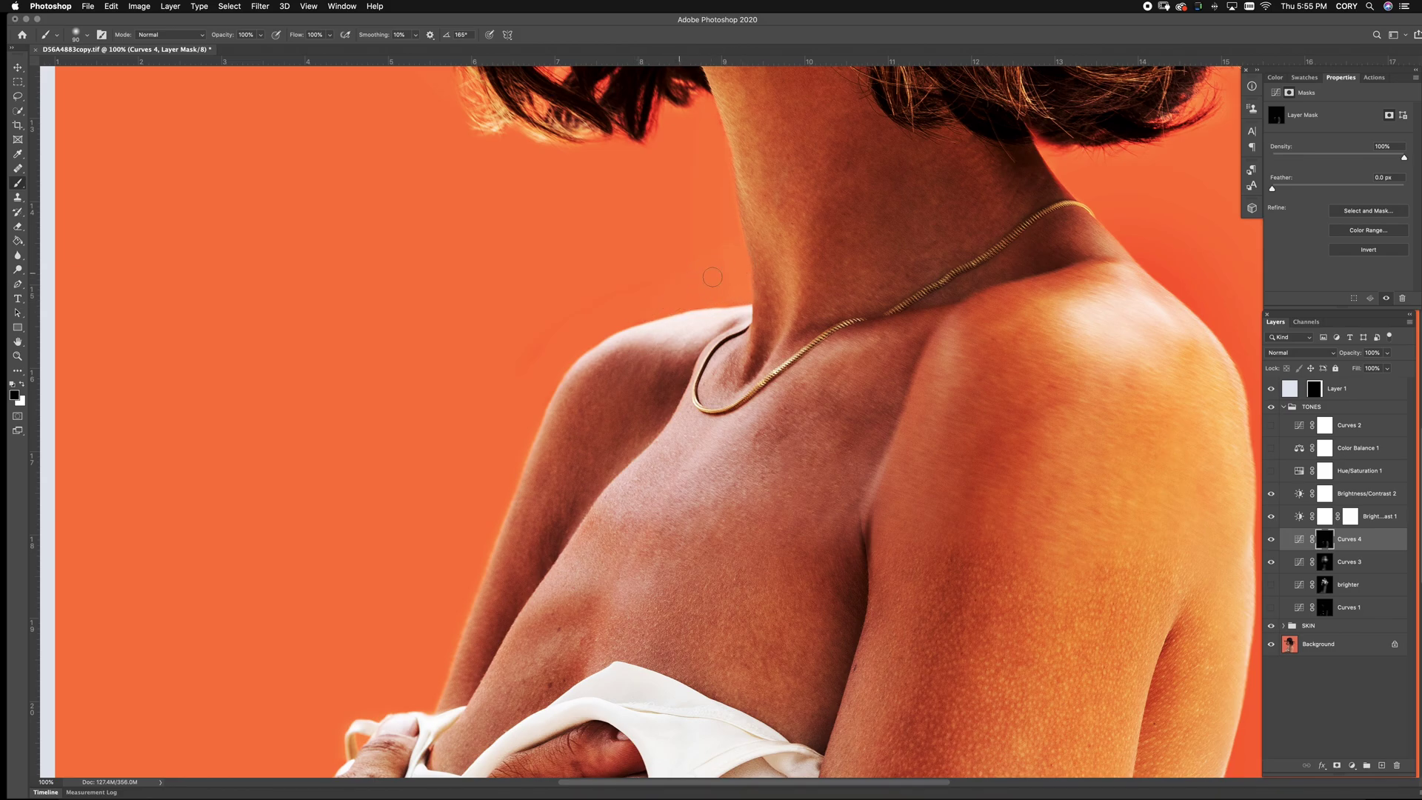
Delete the Curves 3 and Curves 4 adjustment layers together
scroll(660, 191, down, 3)
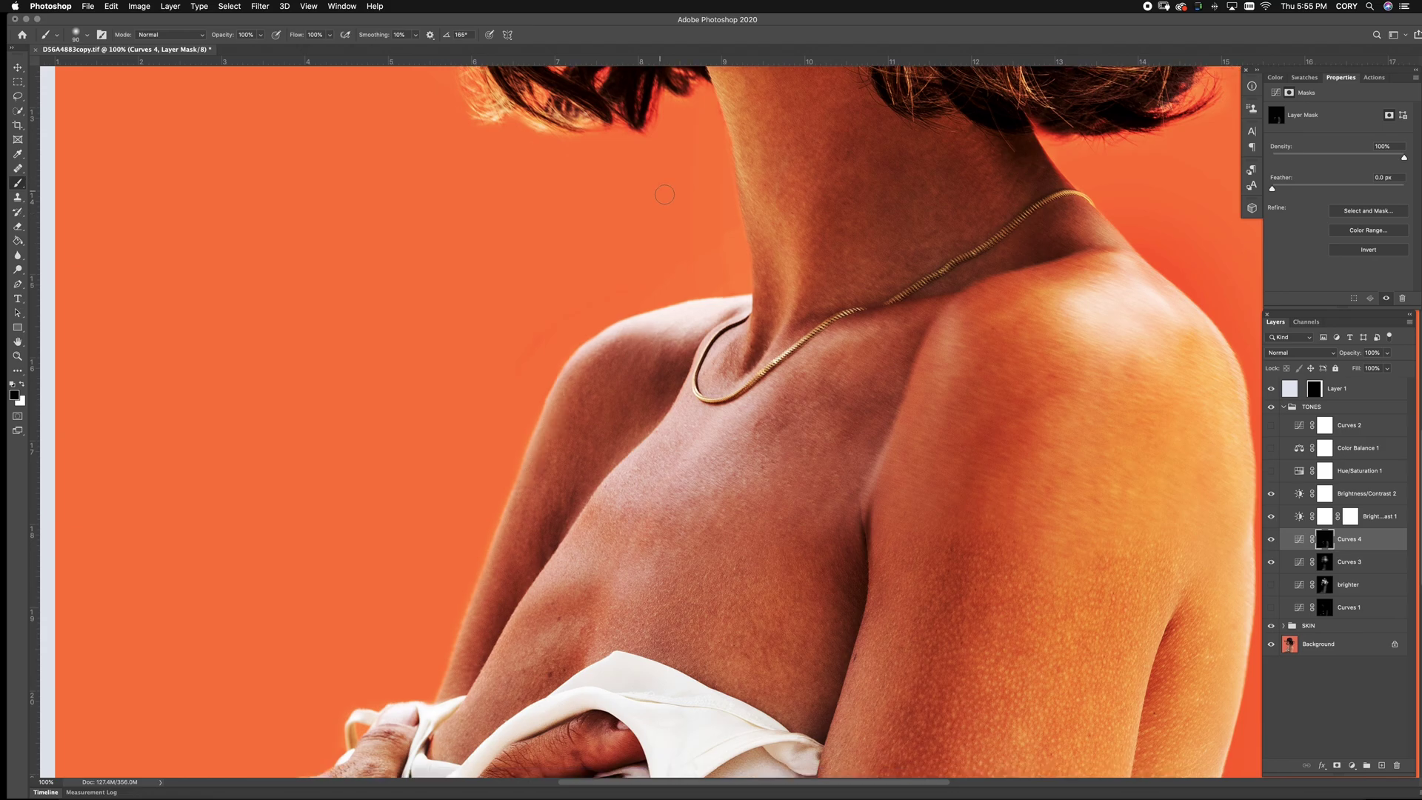
key(super+minus)
key(super+minus)
key(super+minus)
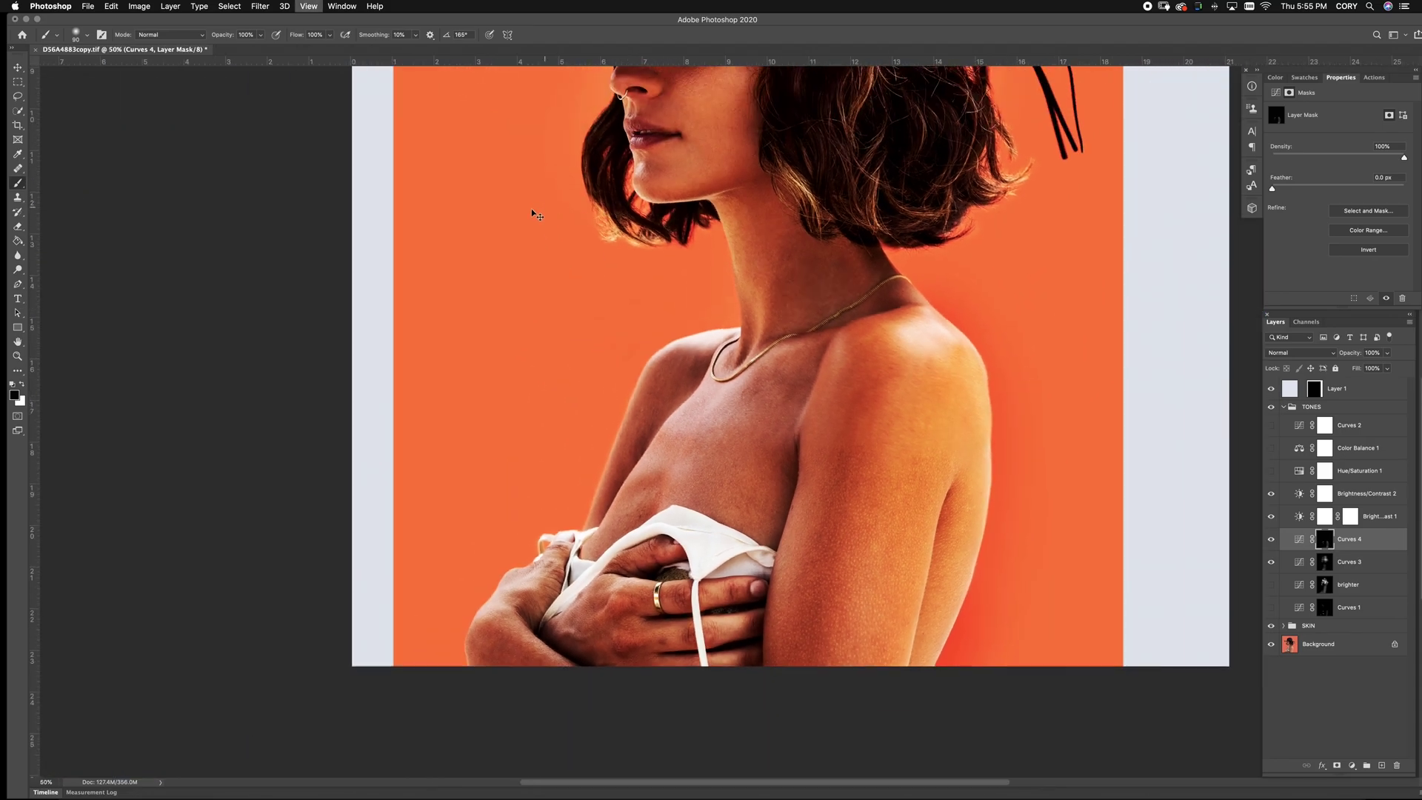
shift+click(1365, 563)
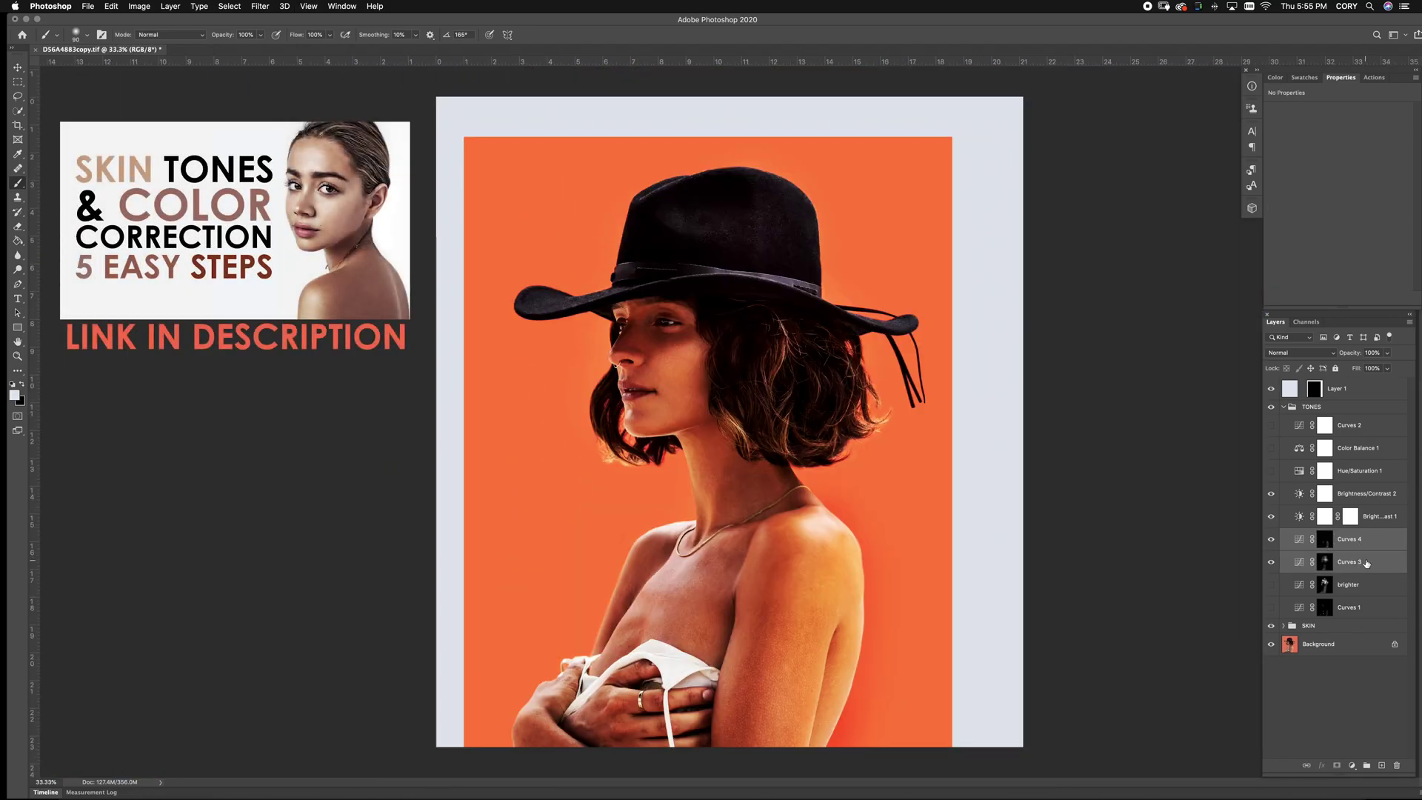
key(Delete)
Compare the image with and without the Curves 1 and brighter layers, leaving both layers visible
click(1274, 562)
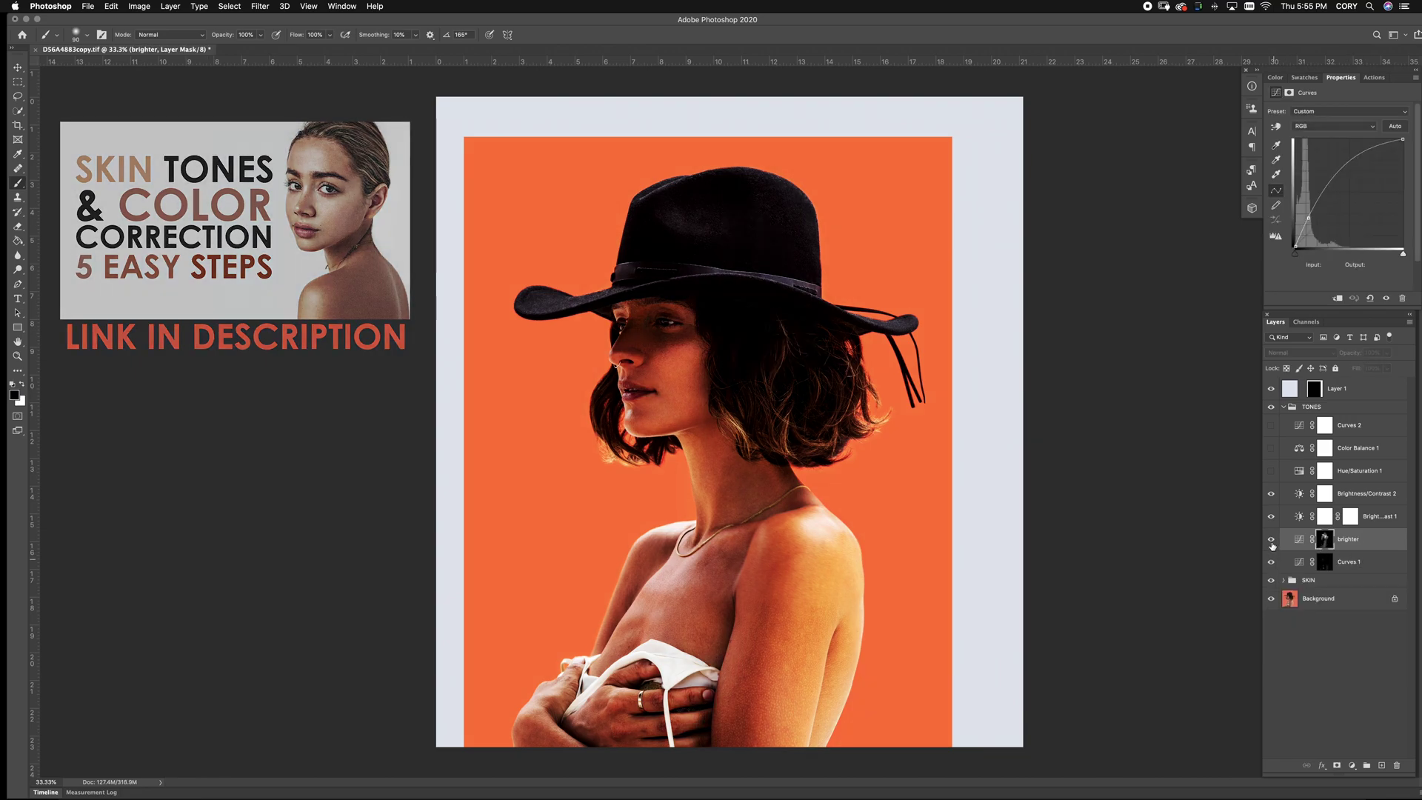
click(1272, 541)
drag(1273, 543, 1273, 567)
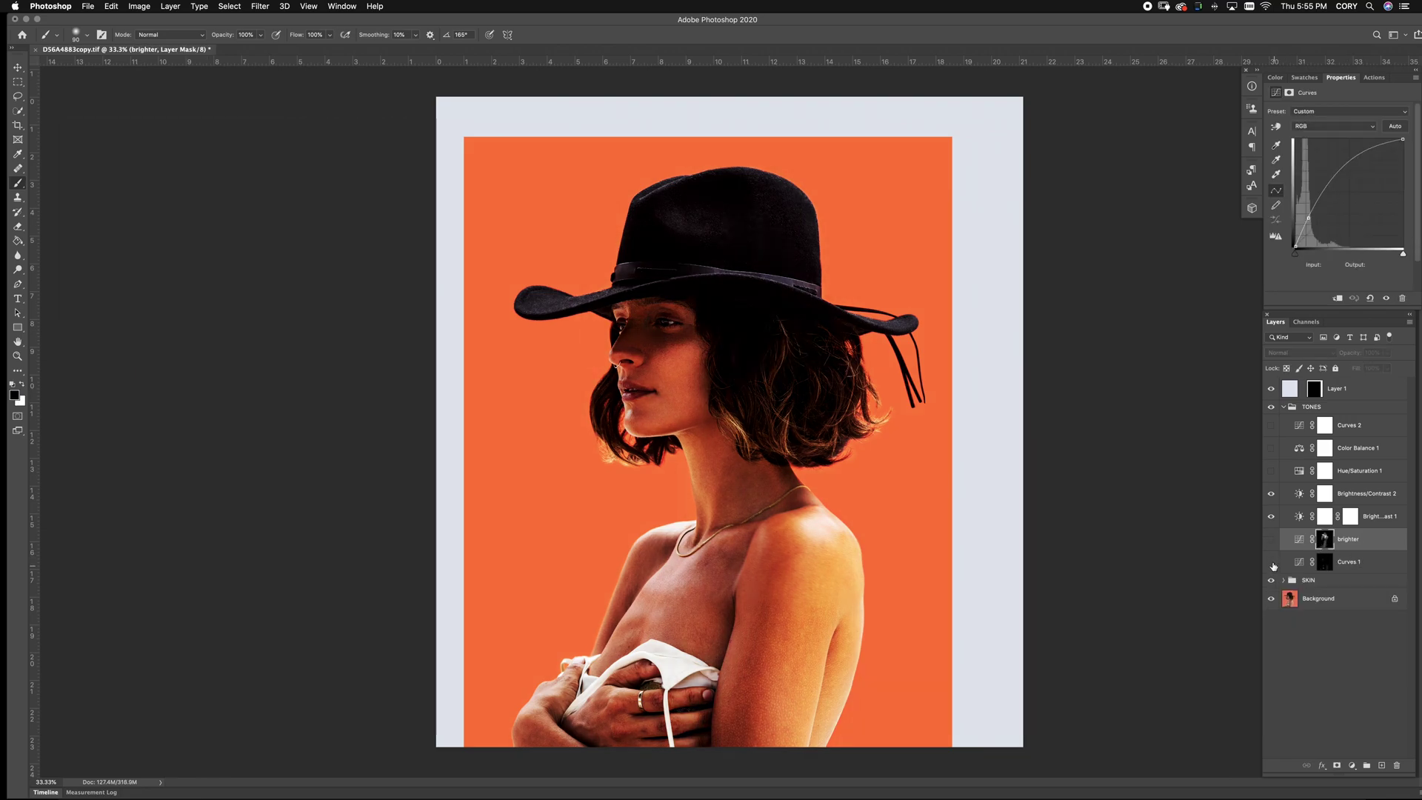
click(1273, 565)
click(1273, 565)
click(1273, 566)
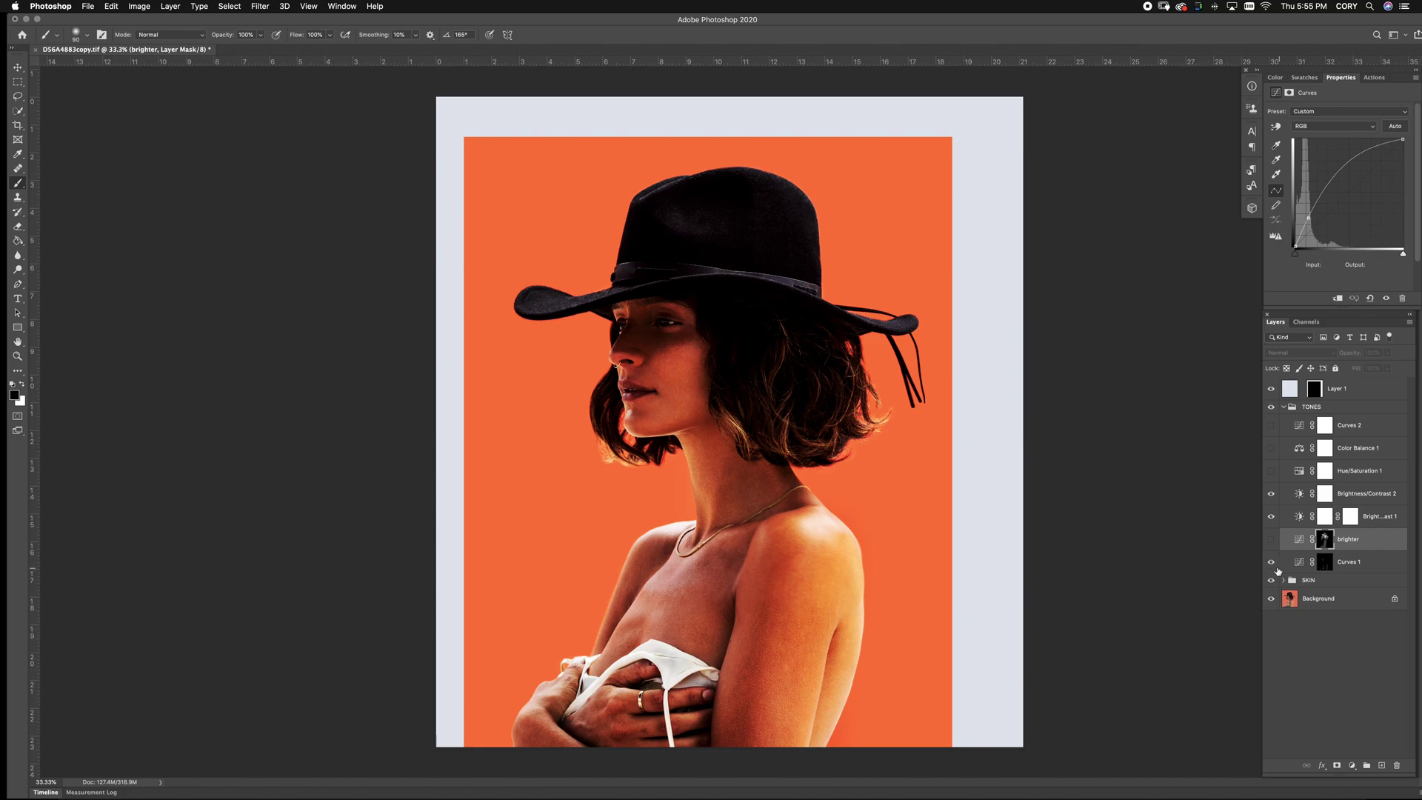
click(1271, 540)
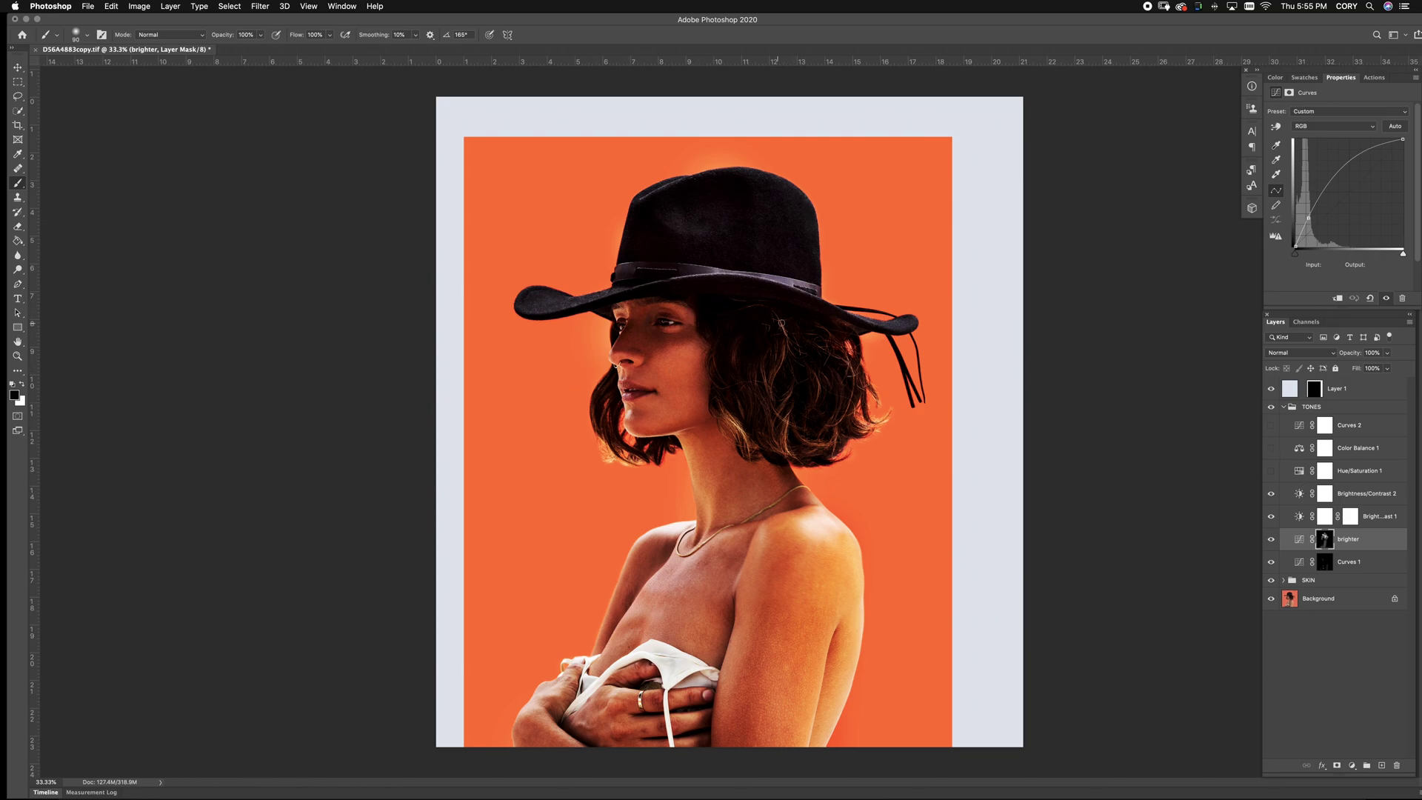
Turn on the Hue/Saturation 1, Color Balance 1 and Curves 2 layers and collapse the TONES group
click(1365, 472)
click(1272, 472)
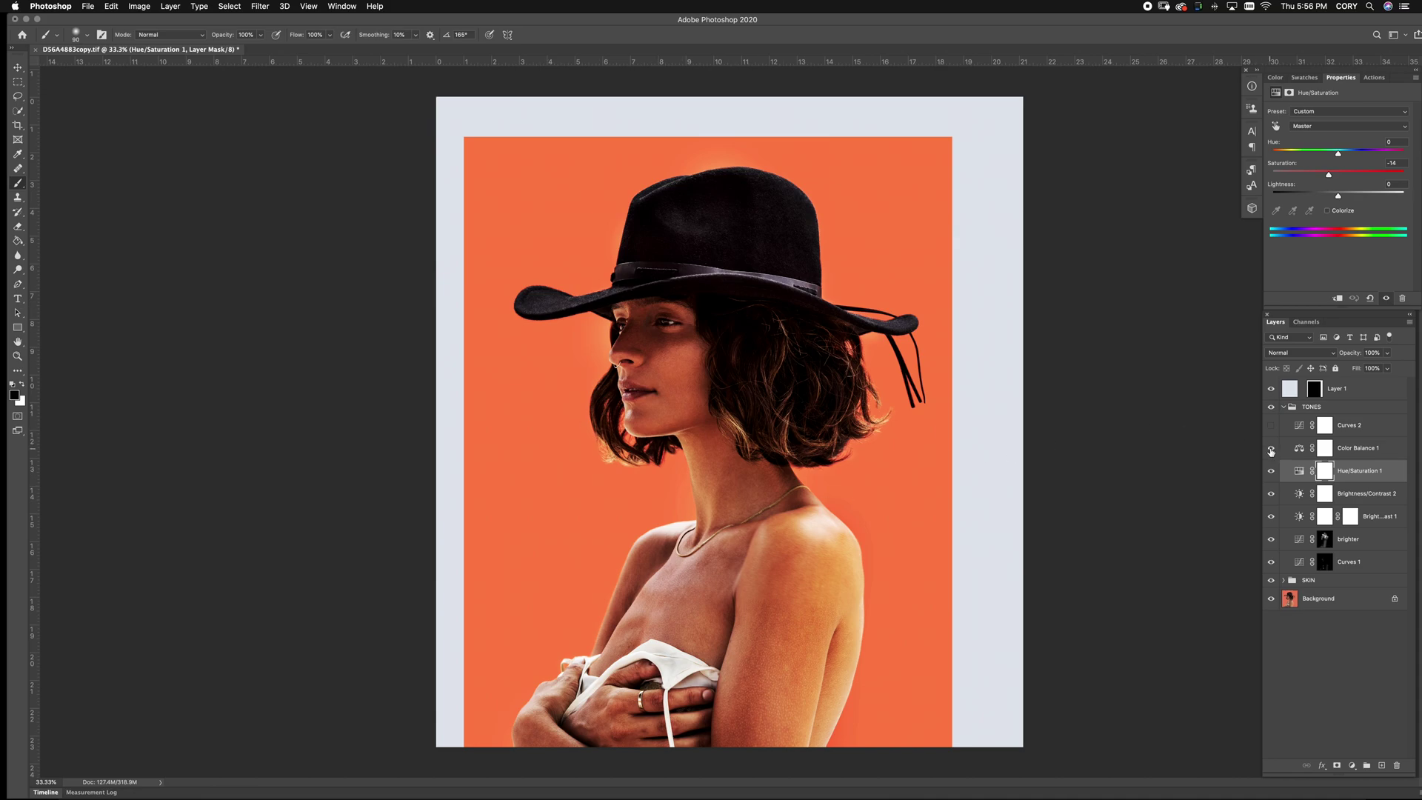
click(1349, 450)
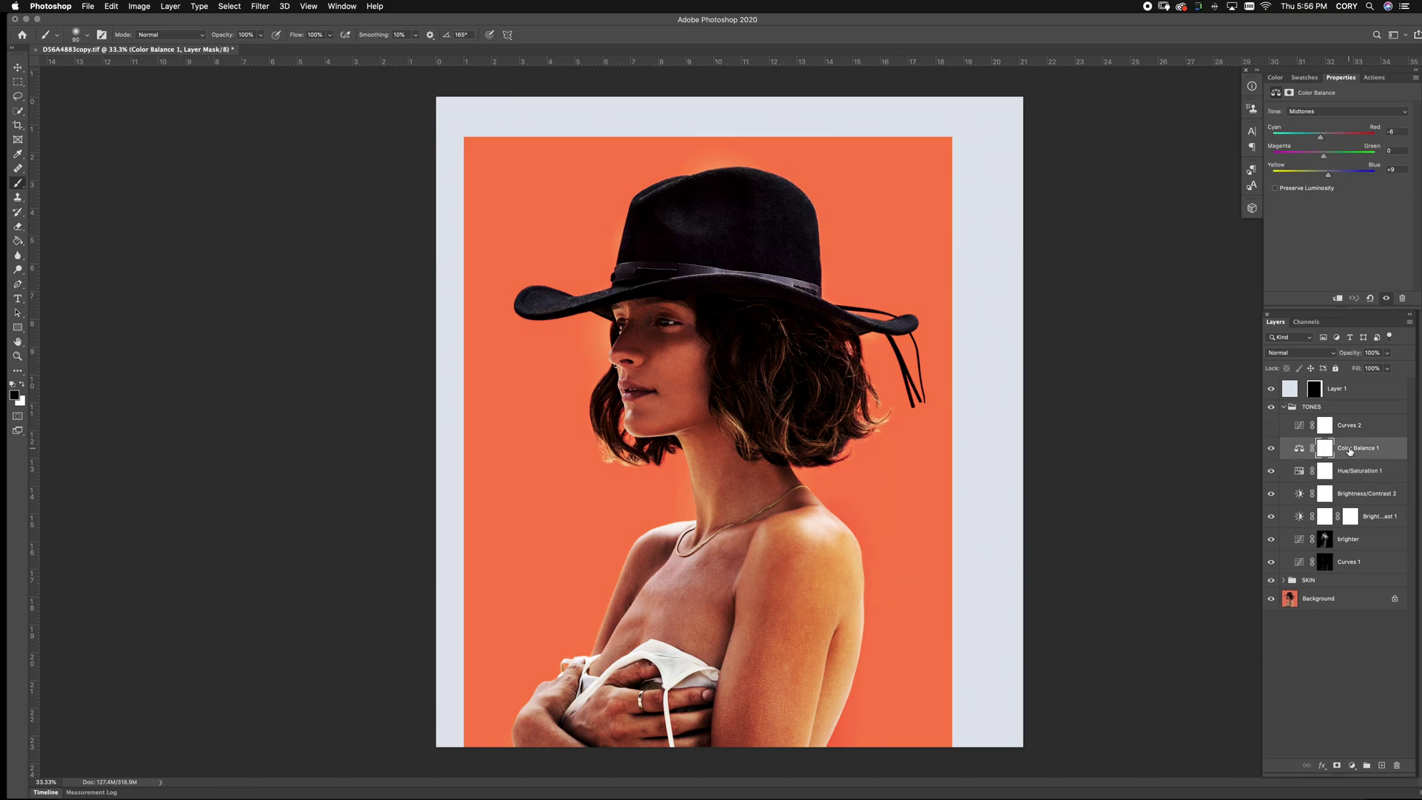
click(1271, 427)
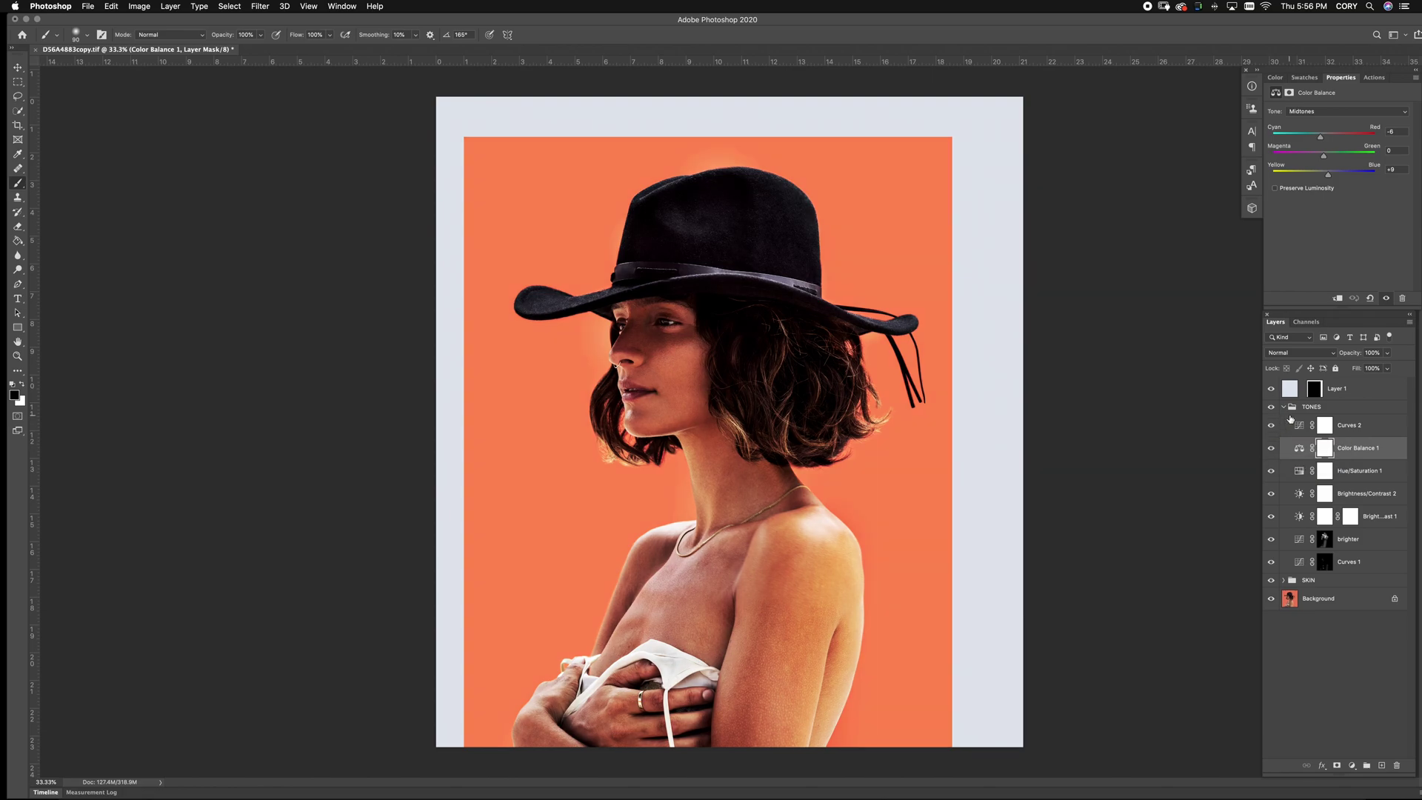
click(1285, 407)
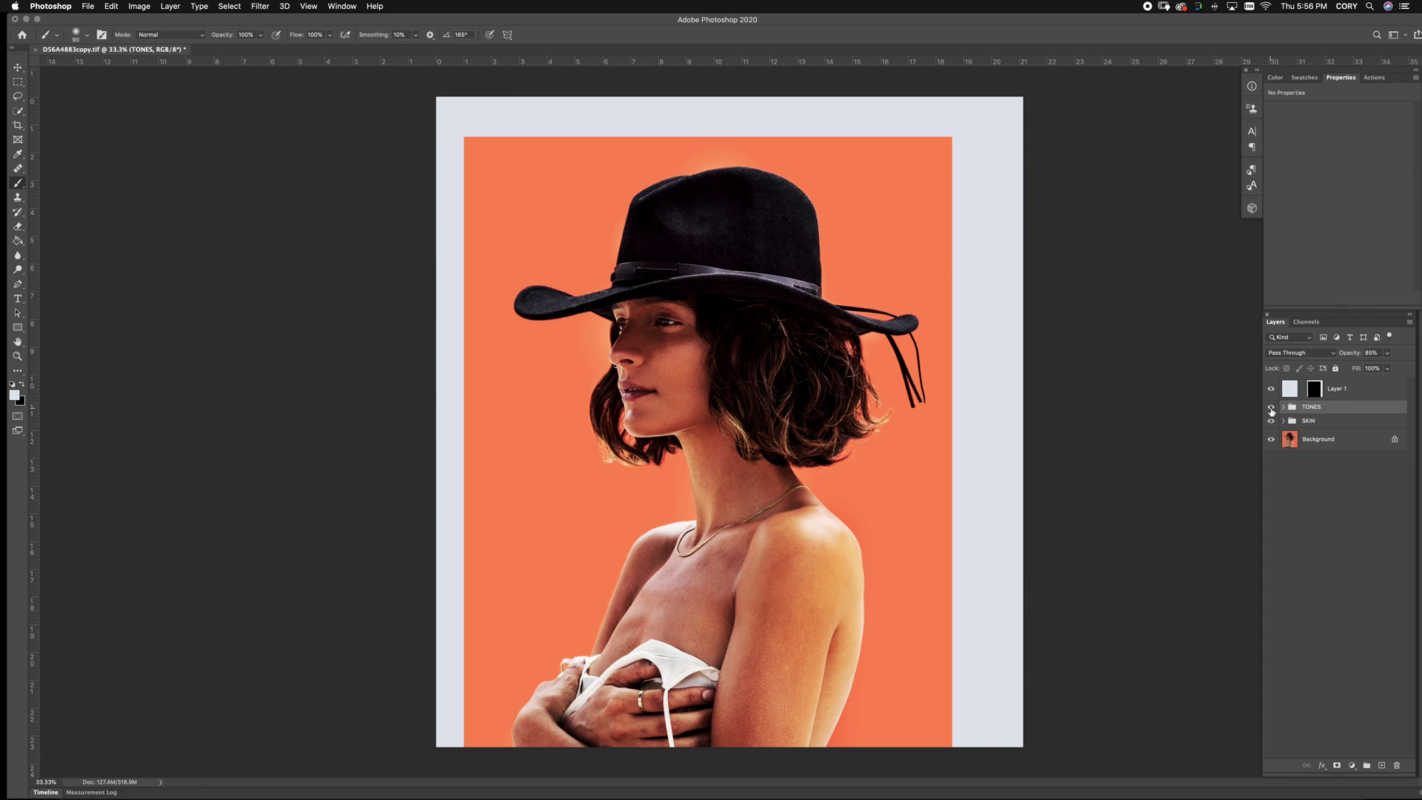
Compare the image with and without the TONES group, leaving the group visible
click(1271, 407)
click(1271, 408)
click(1271, 408)
click(1271, 408)
click(1271, 408)
click(1271, 408)
Run the GRAIN action from the MAIN ACTIONS set and compare the image with and without the grain1 layer
click(1374, 78)
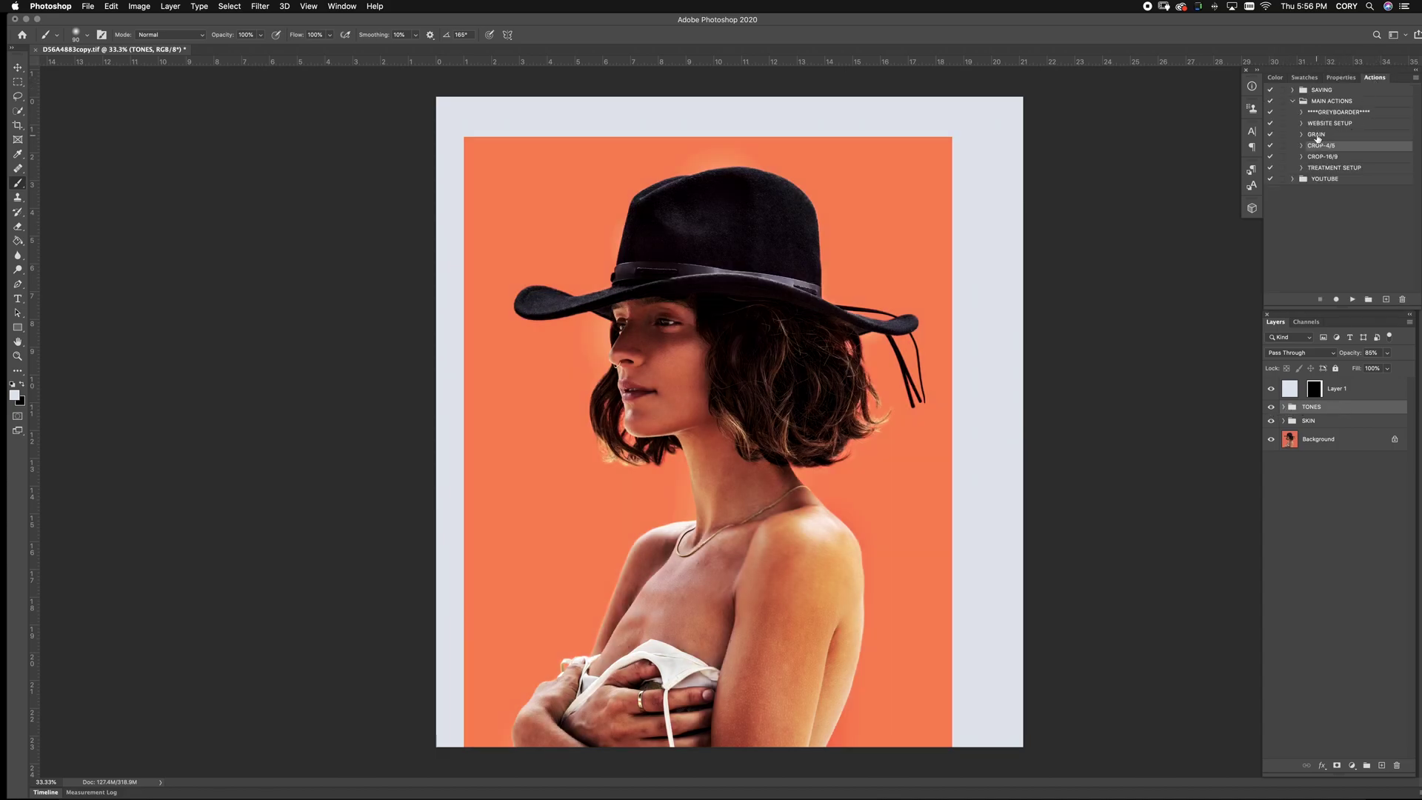
click(1317, 135)
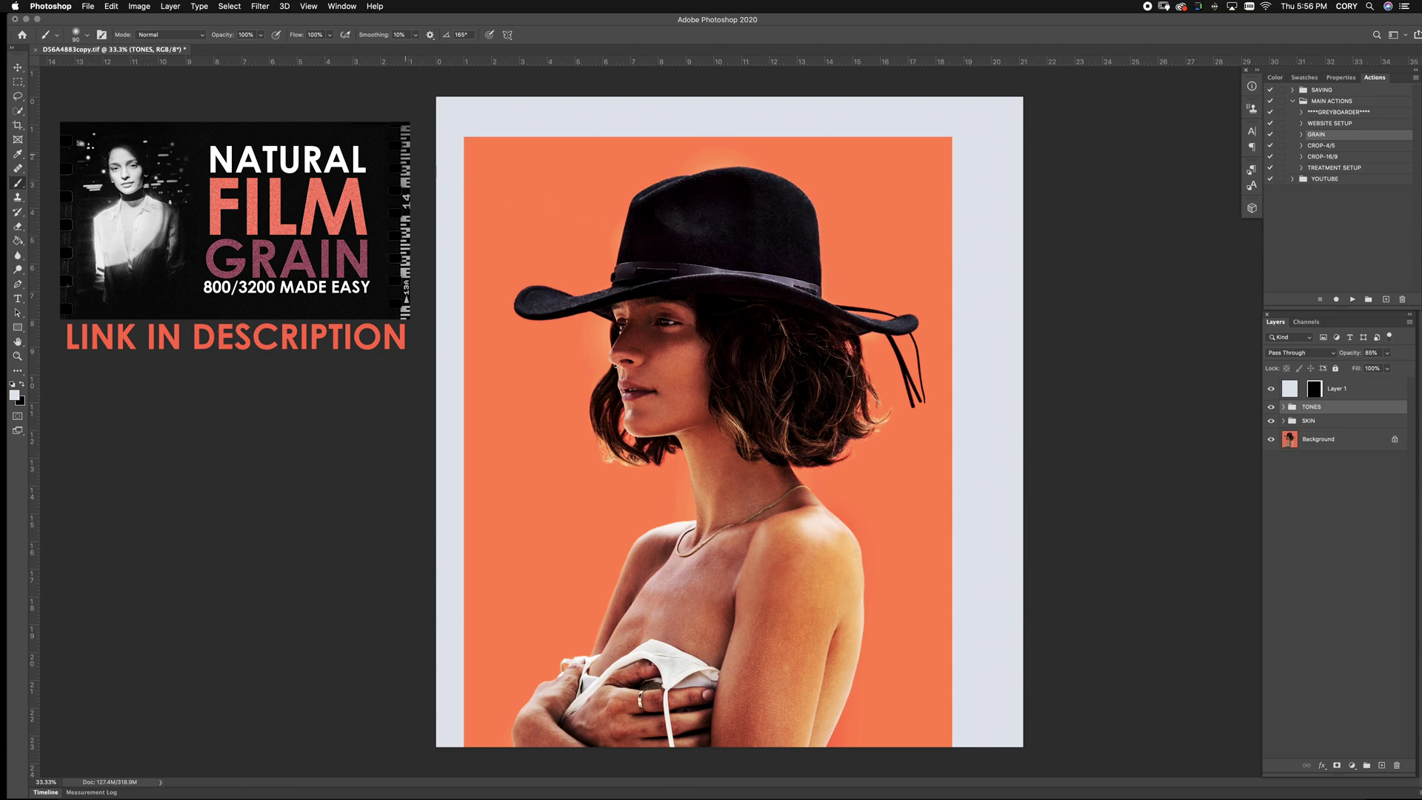
click(1354, 300)
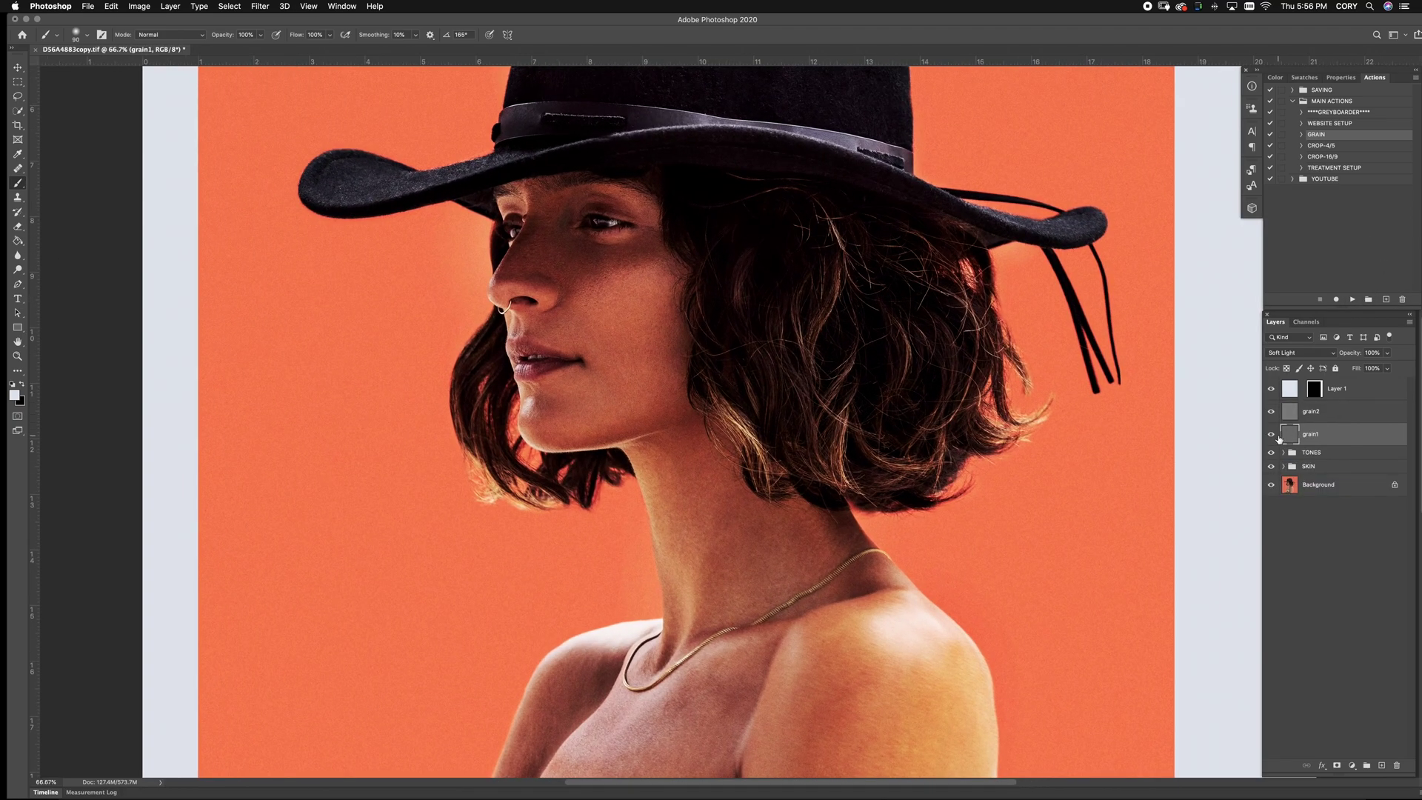
click(1271, 434)
click(1271, 434)
Duplicate the grain1 and grain2 layers together and set the opacity of both copies to 30%
shift+click(1335, 413)
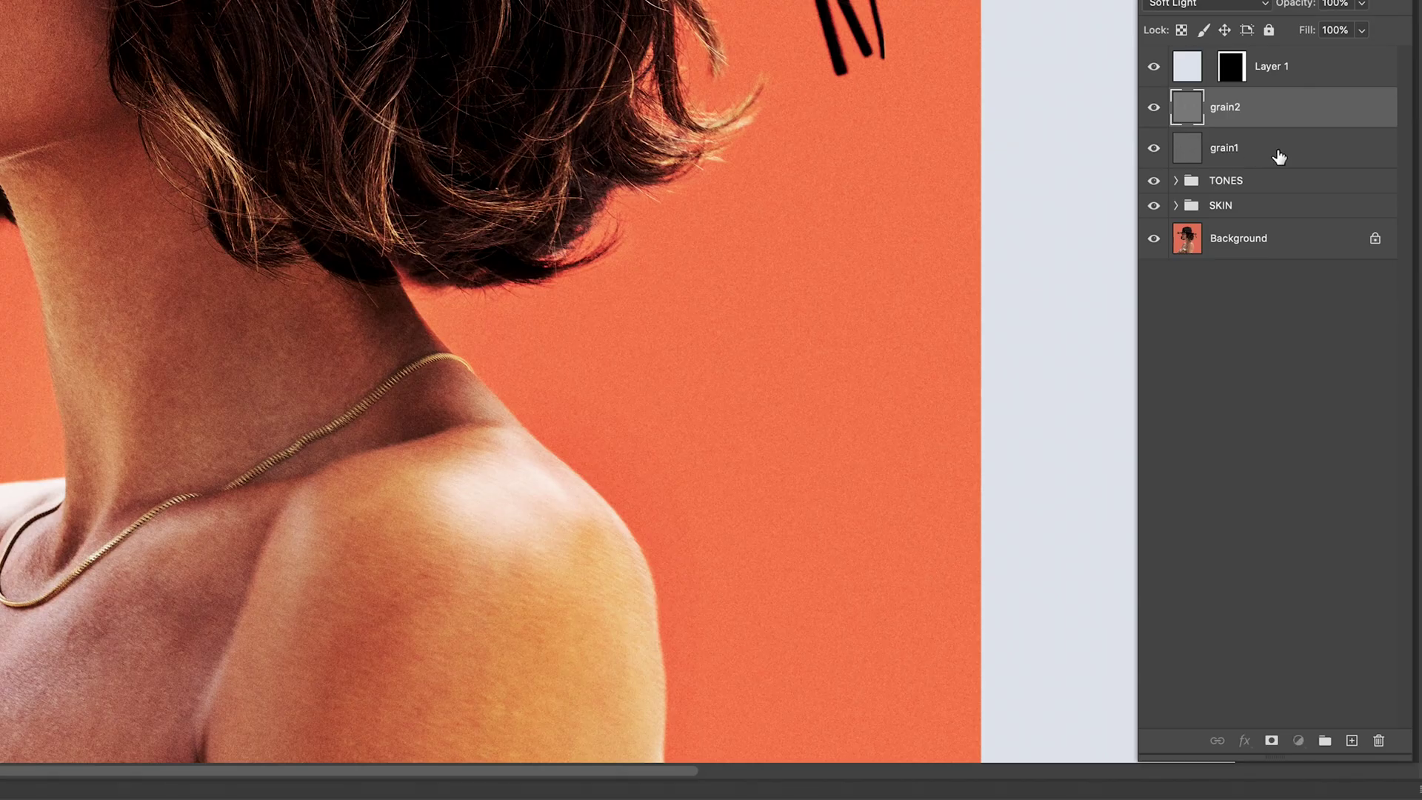
drag(1338, 437, 1360, 737)
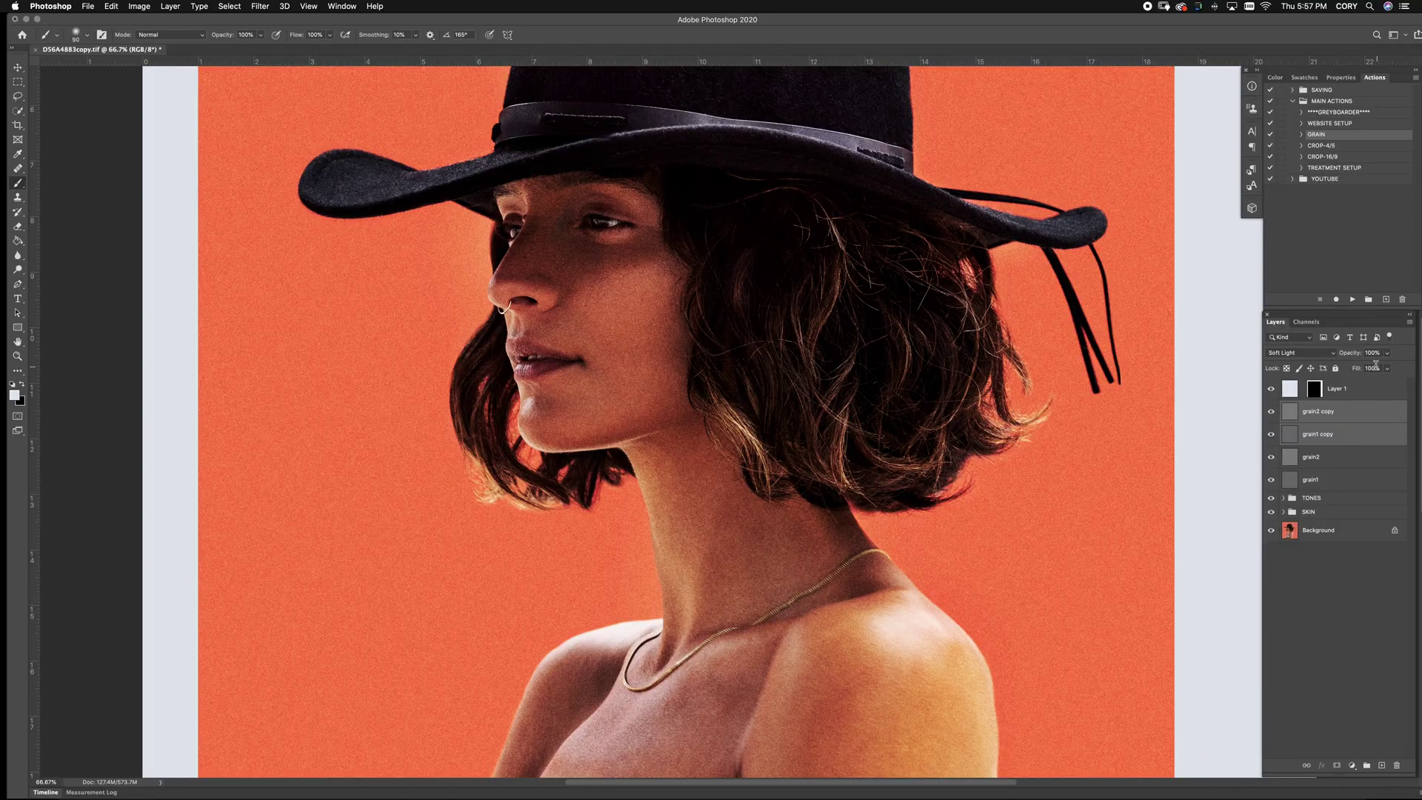
drag(1294, 6, 1284, 11)
drag(1344, 357, 1315, 357)
drag(1315, 359, 1309, 359)
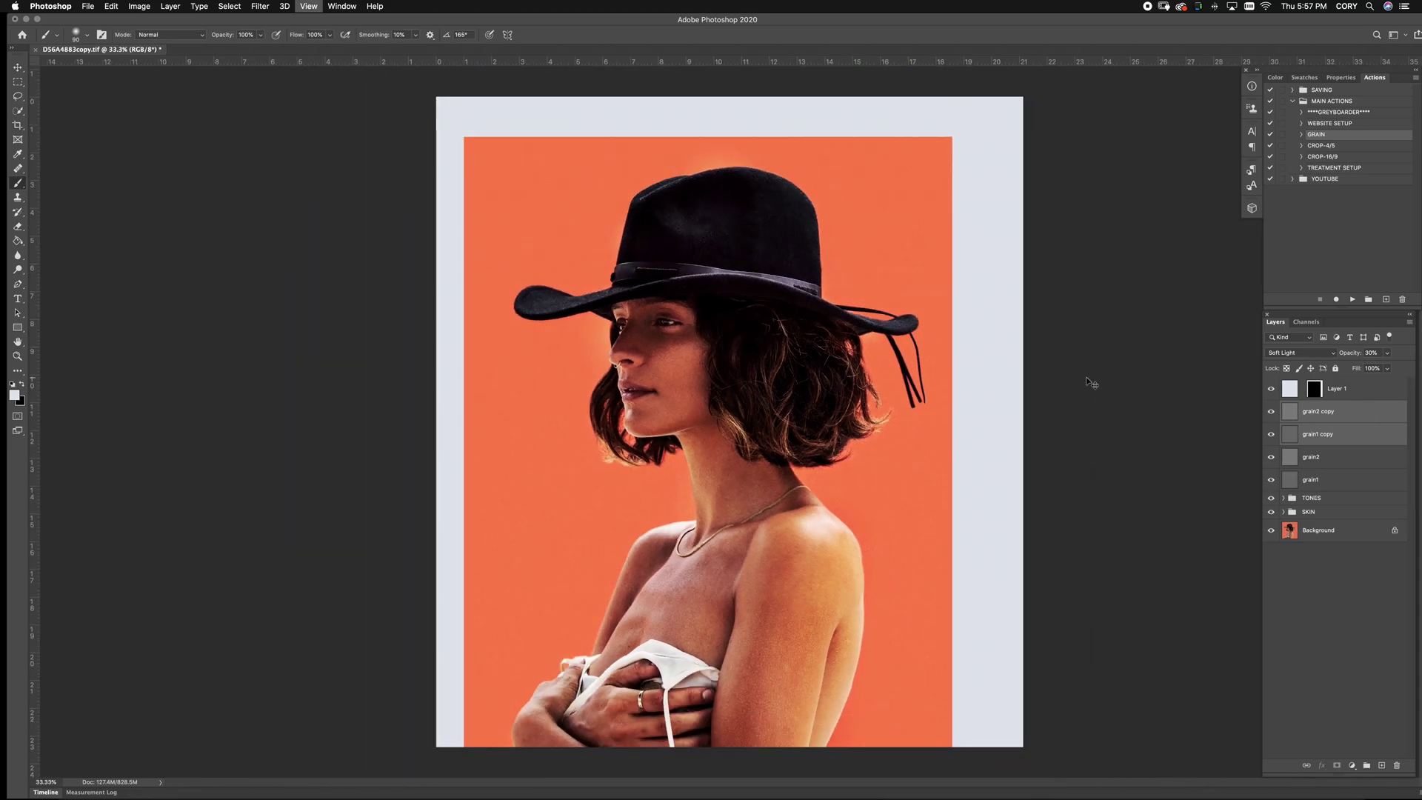
Group the four grain layers, name the group GRAIN, and save the document
click(1328, 477)
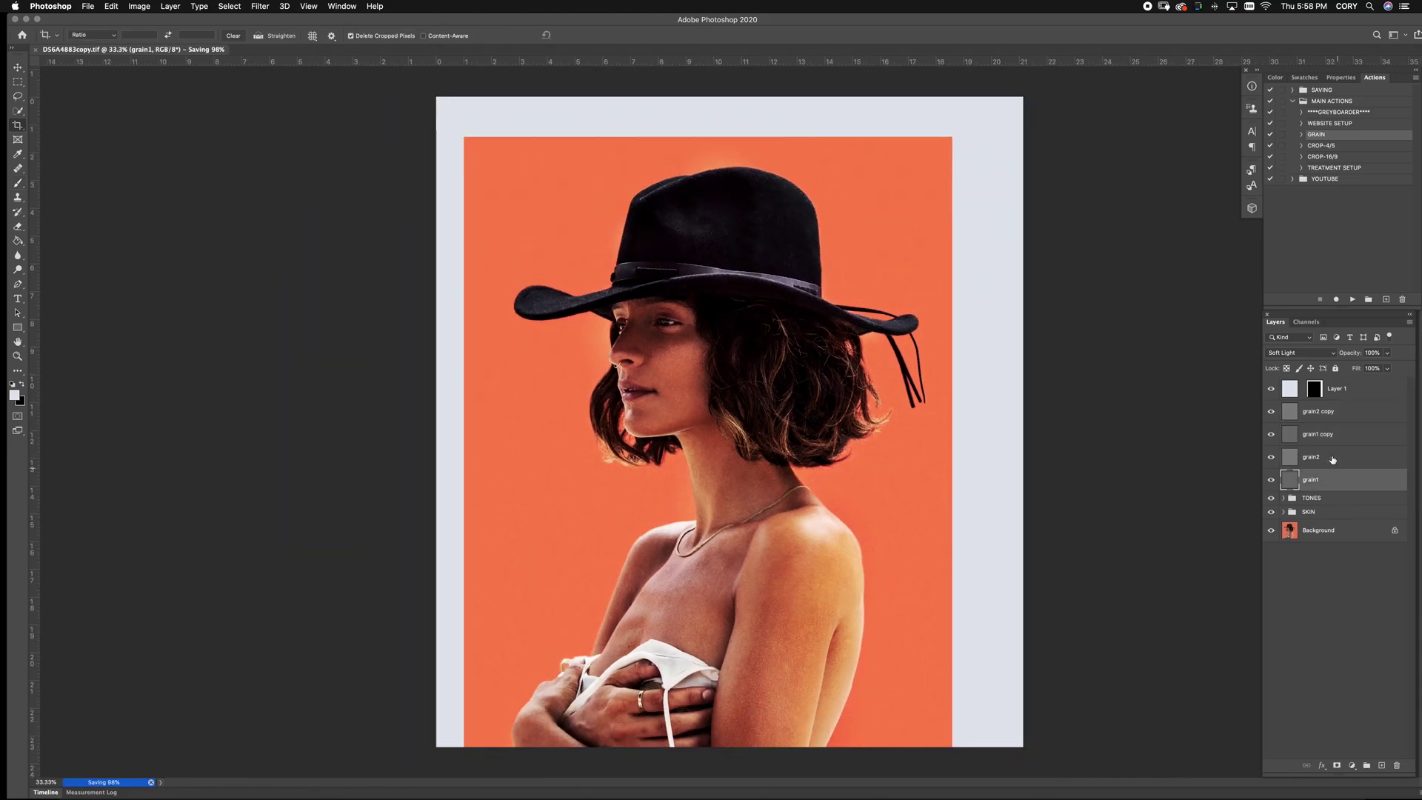
shift+click(1363, 415)
drag(1355, 469, 1325, 740)
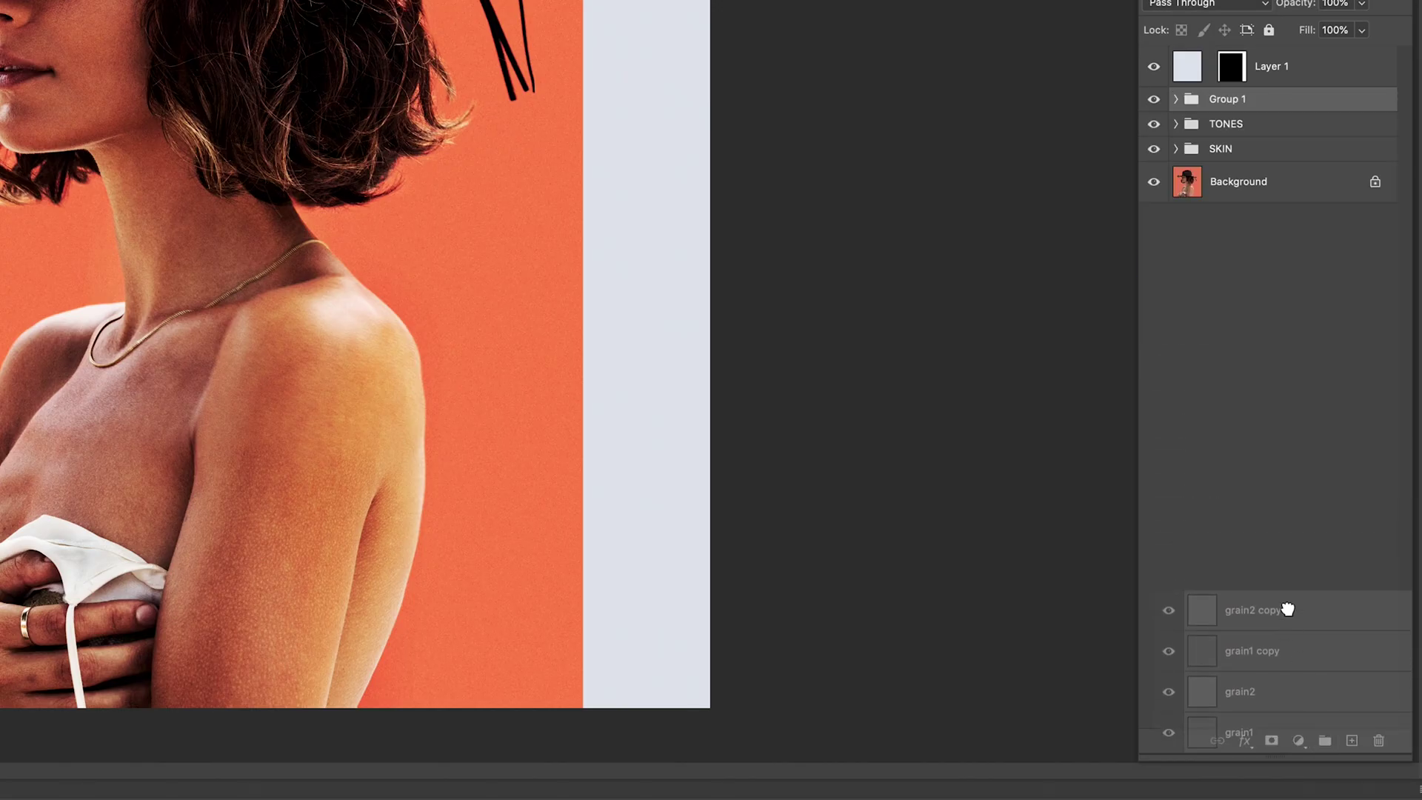
double_click(1224, 99)
text(GRAIN)
key(Return)
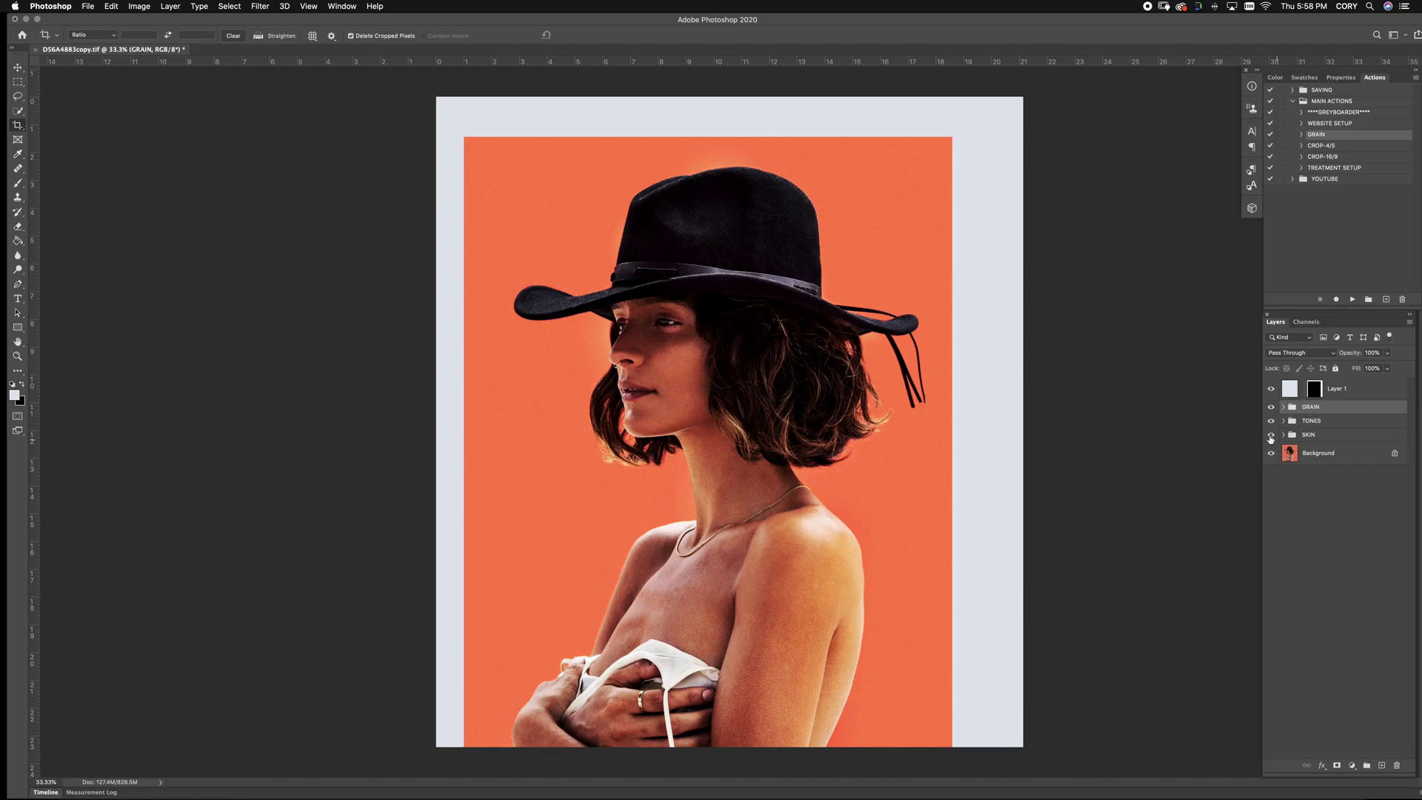
mouse_move(1271, 437)
mouse_down()
mouse_move(1271, 411)
mouse_move(1275, 437)
mouse_up()
key(super+s)
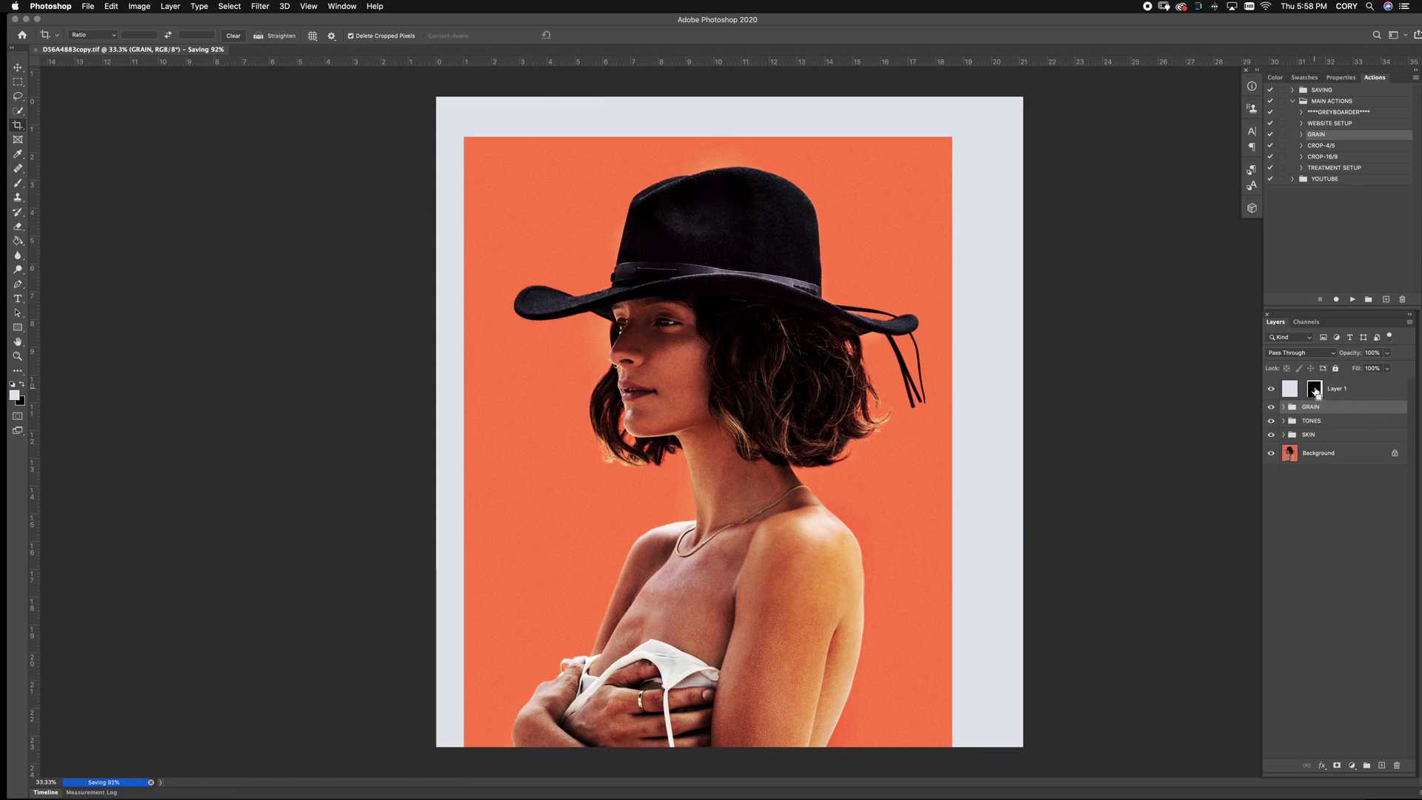
Load the Layer 1 border mask as a selection, invert it to the photo area, and crop the canvas to it
super+click(1314, 389)
key(m)
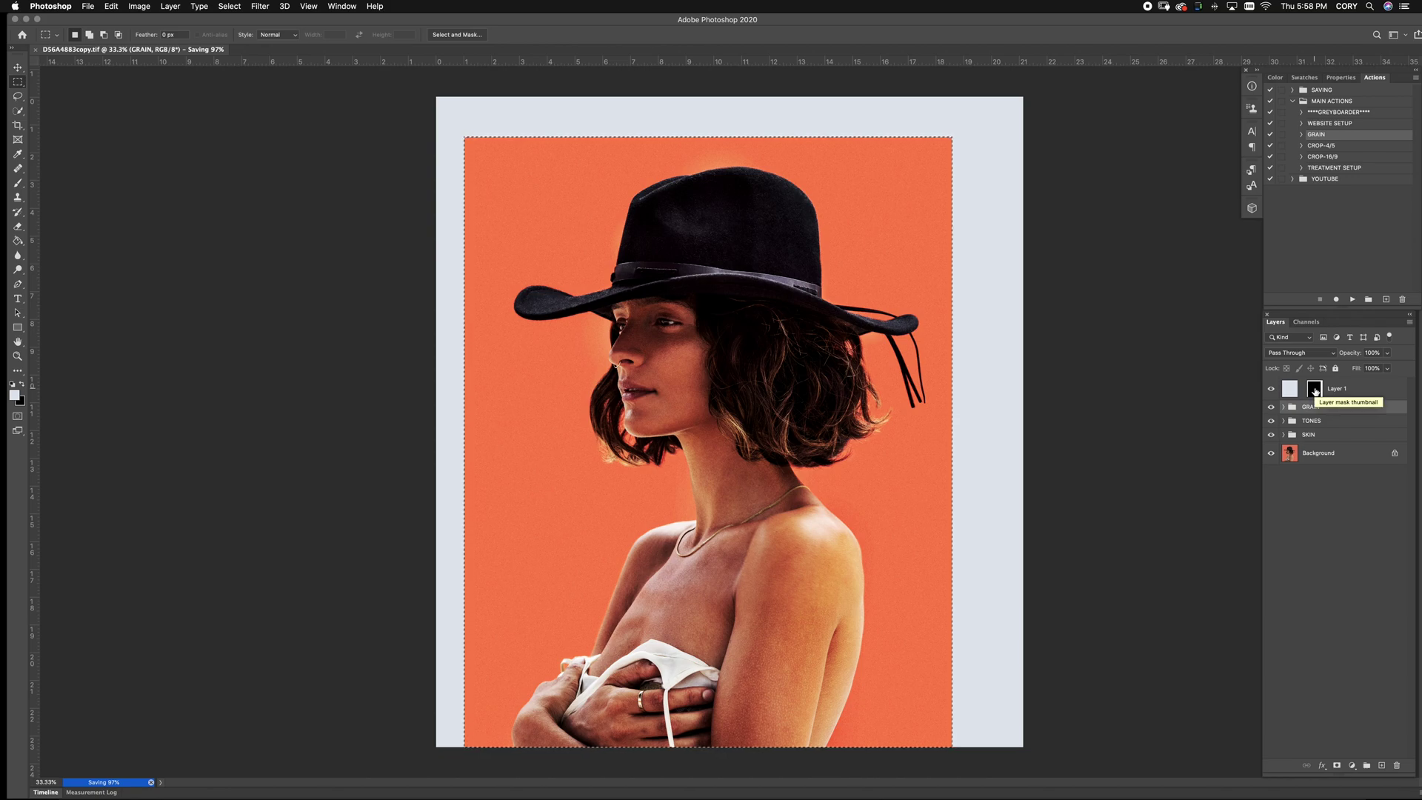
key(shift+super+i)
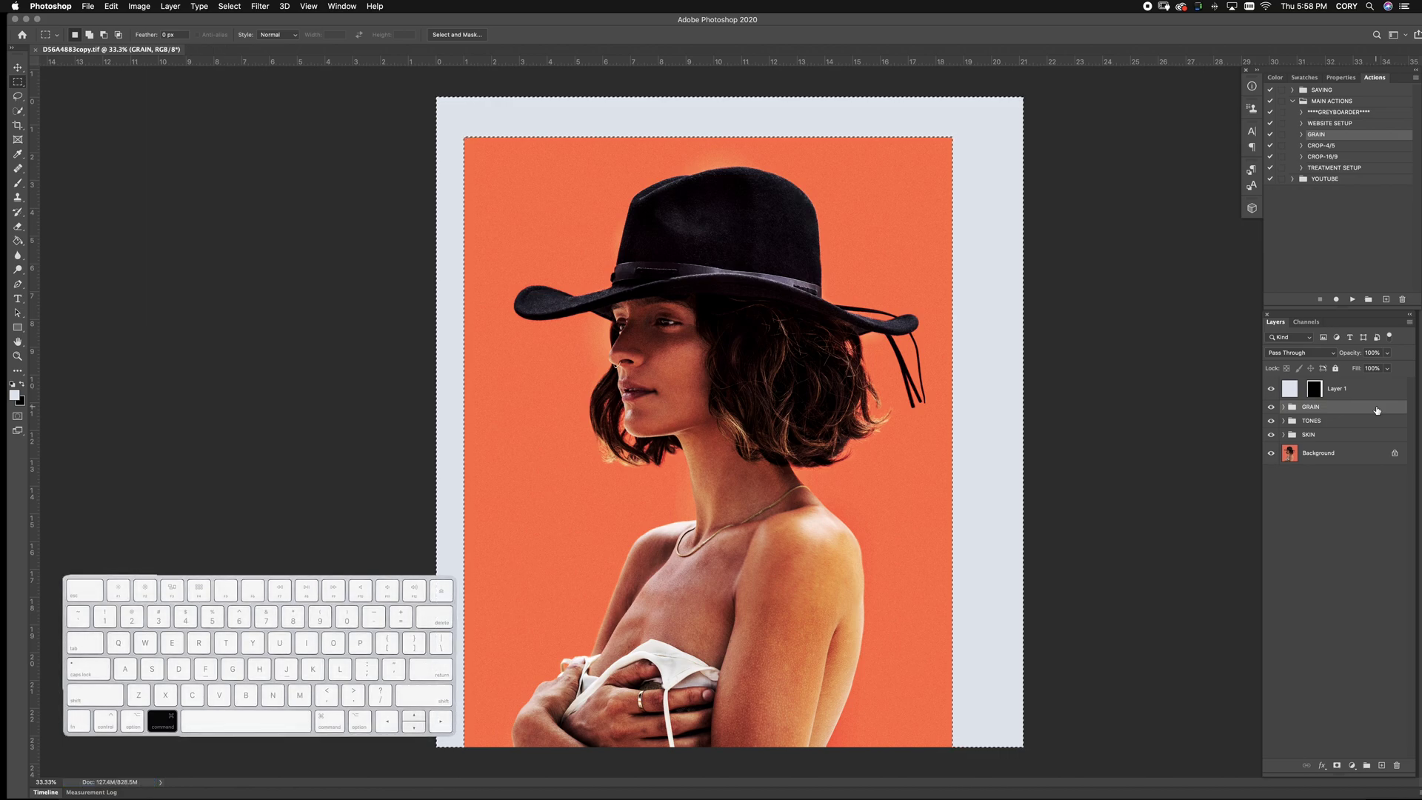
key(shift+super+i)
key(c)
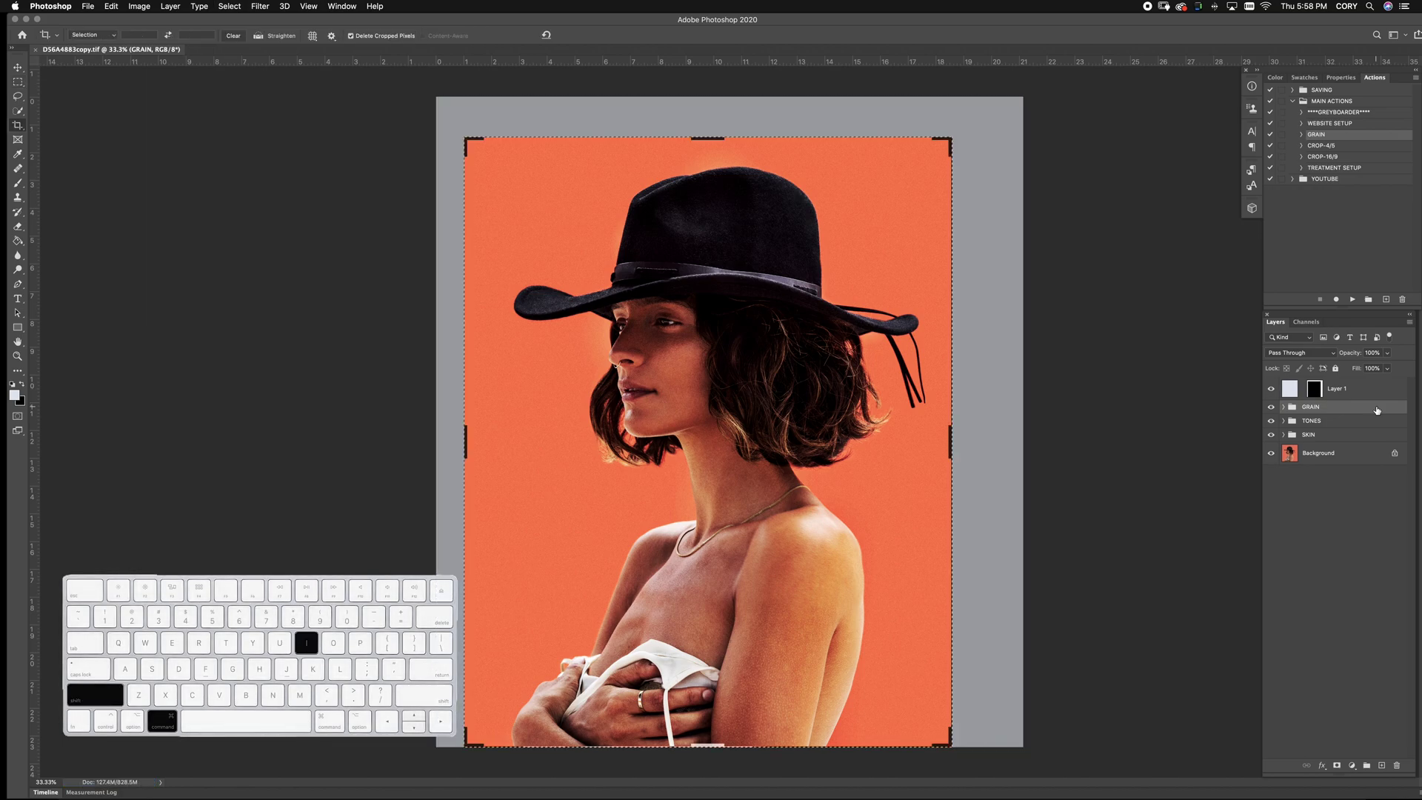
key(Return)
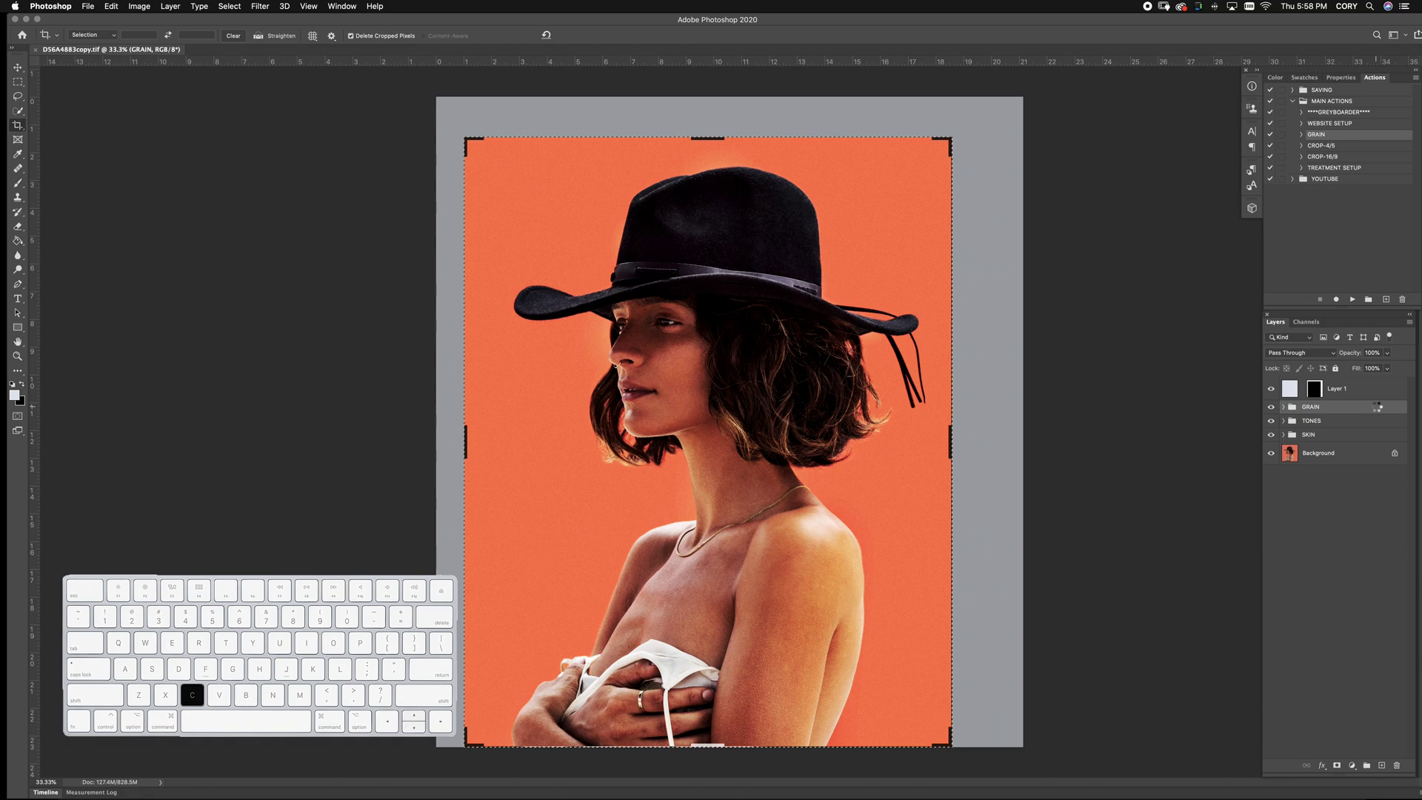
key(Return)
key(Return)
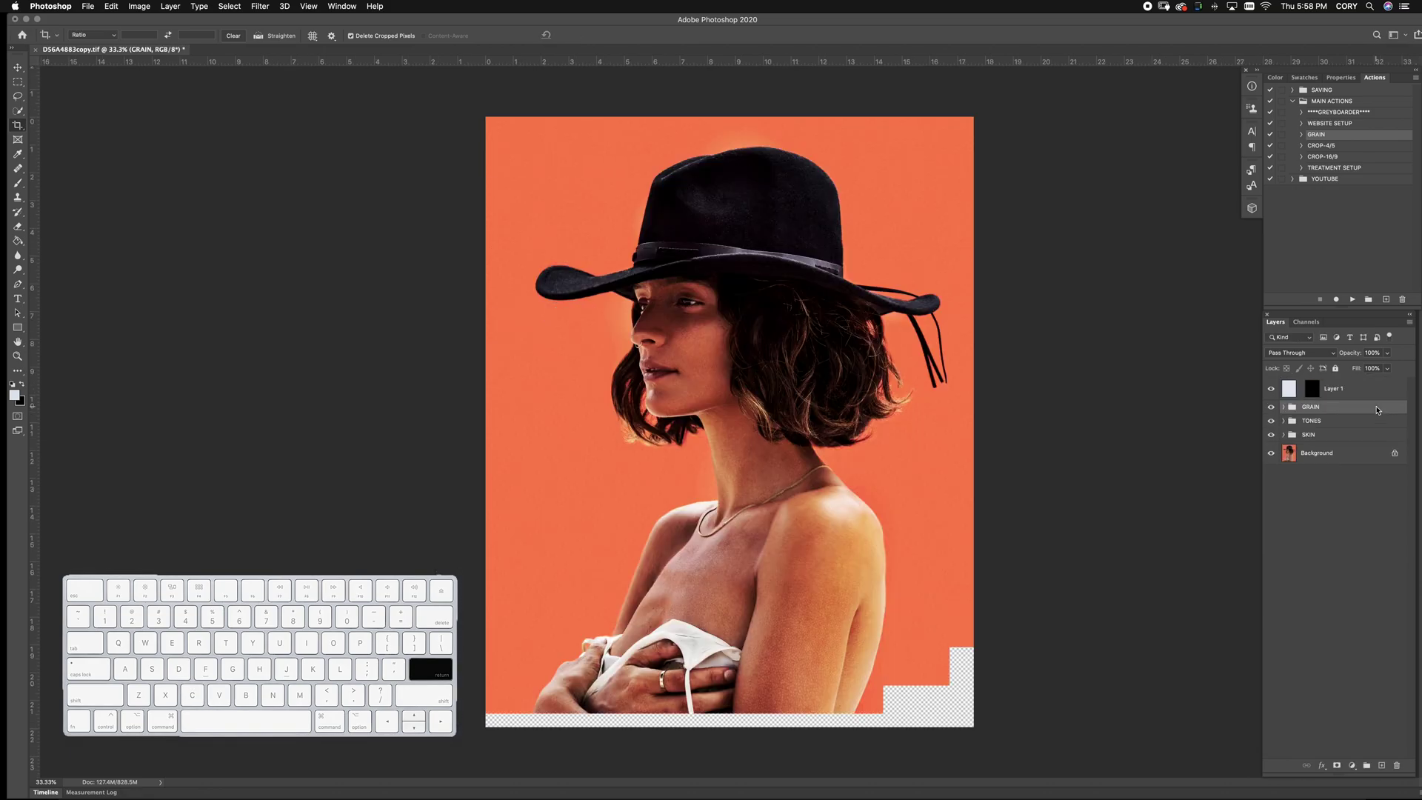
Flatten the image and save it as D56A4883copy.tif in the TIFF folder with no image compression
click(178, 7)
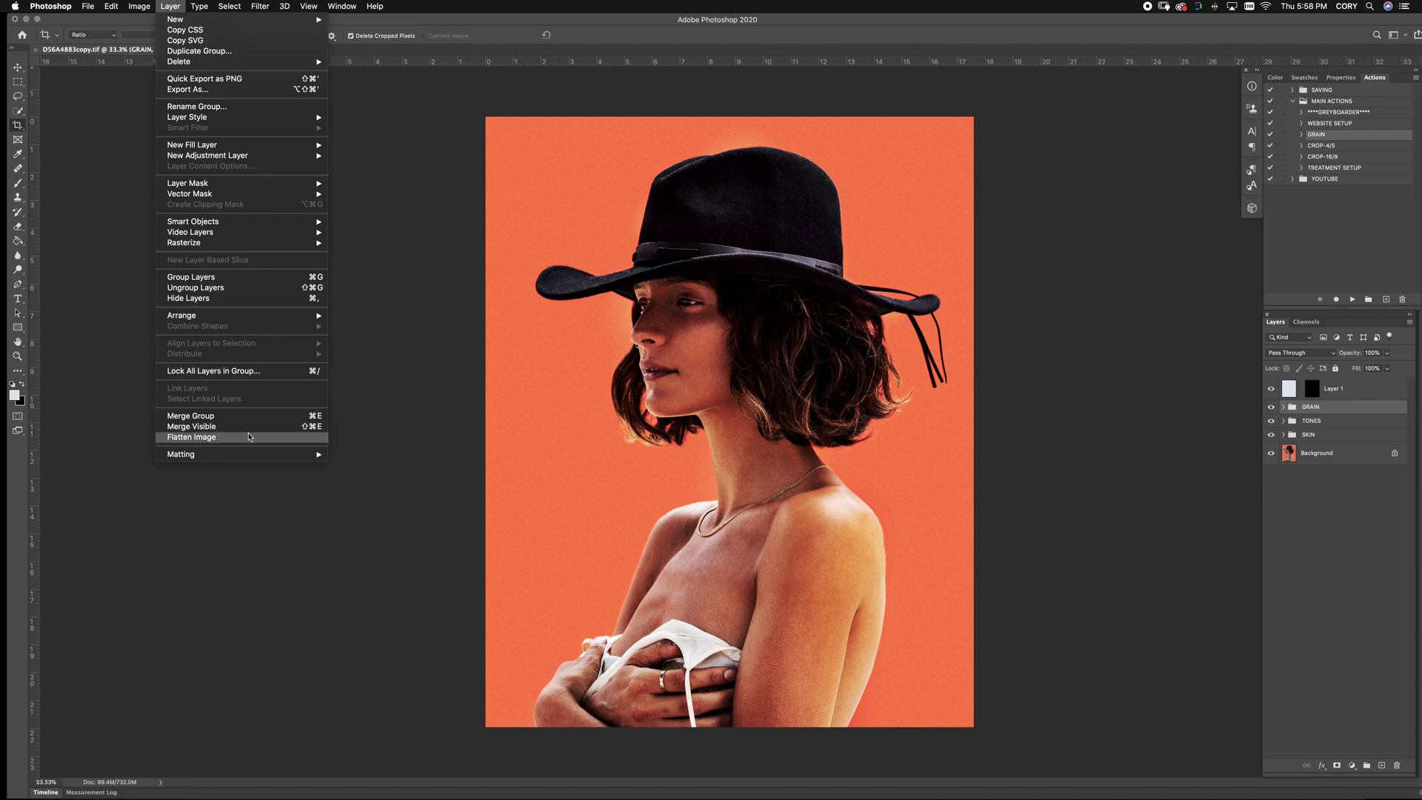
click(250, 437)
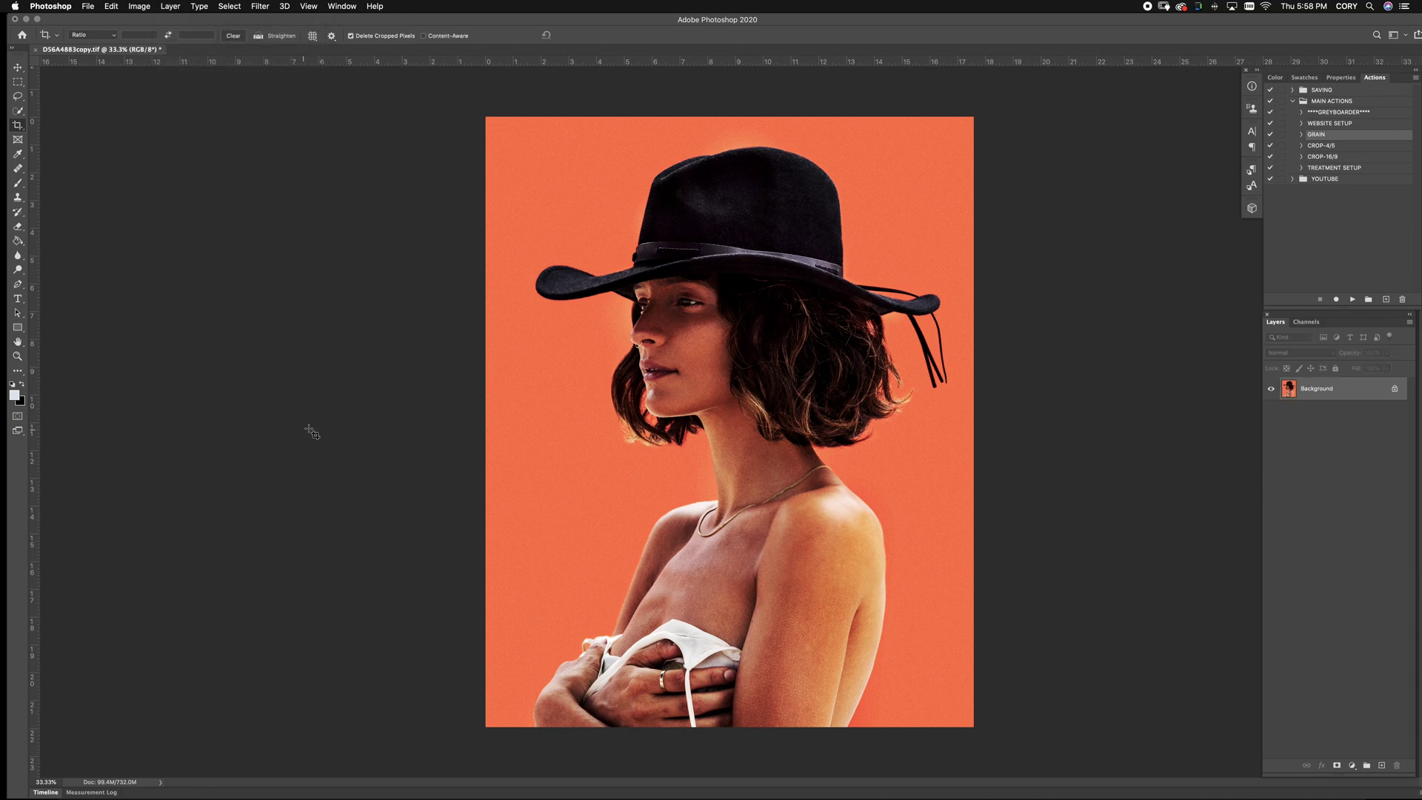
key(shift)
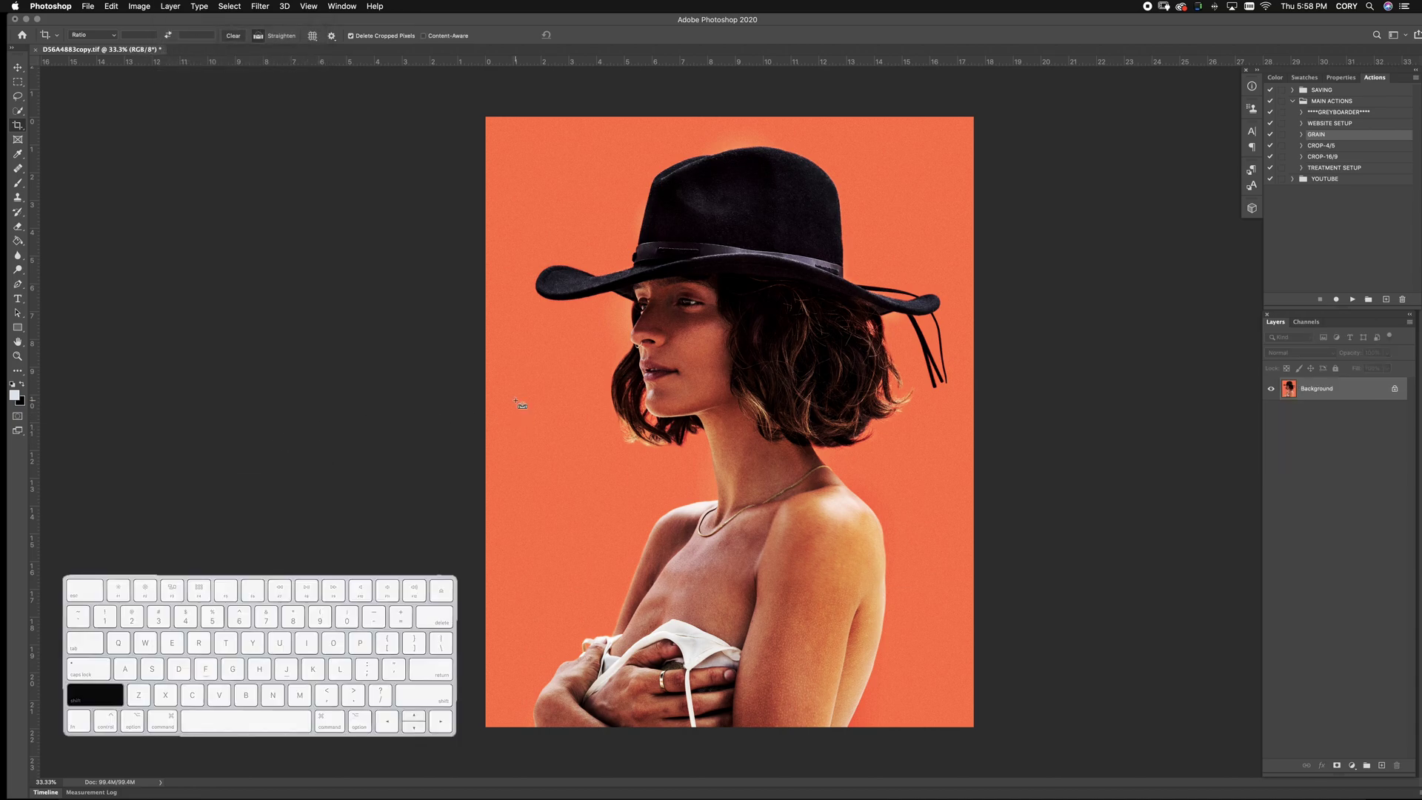
key(super+shift+s)
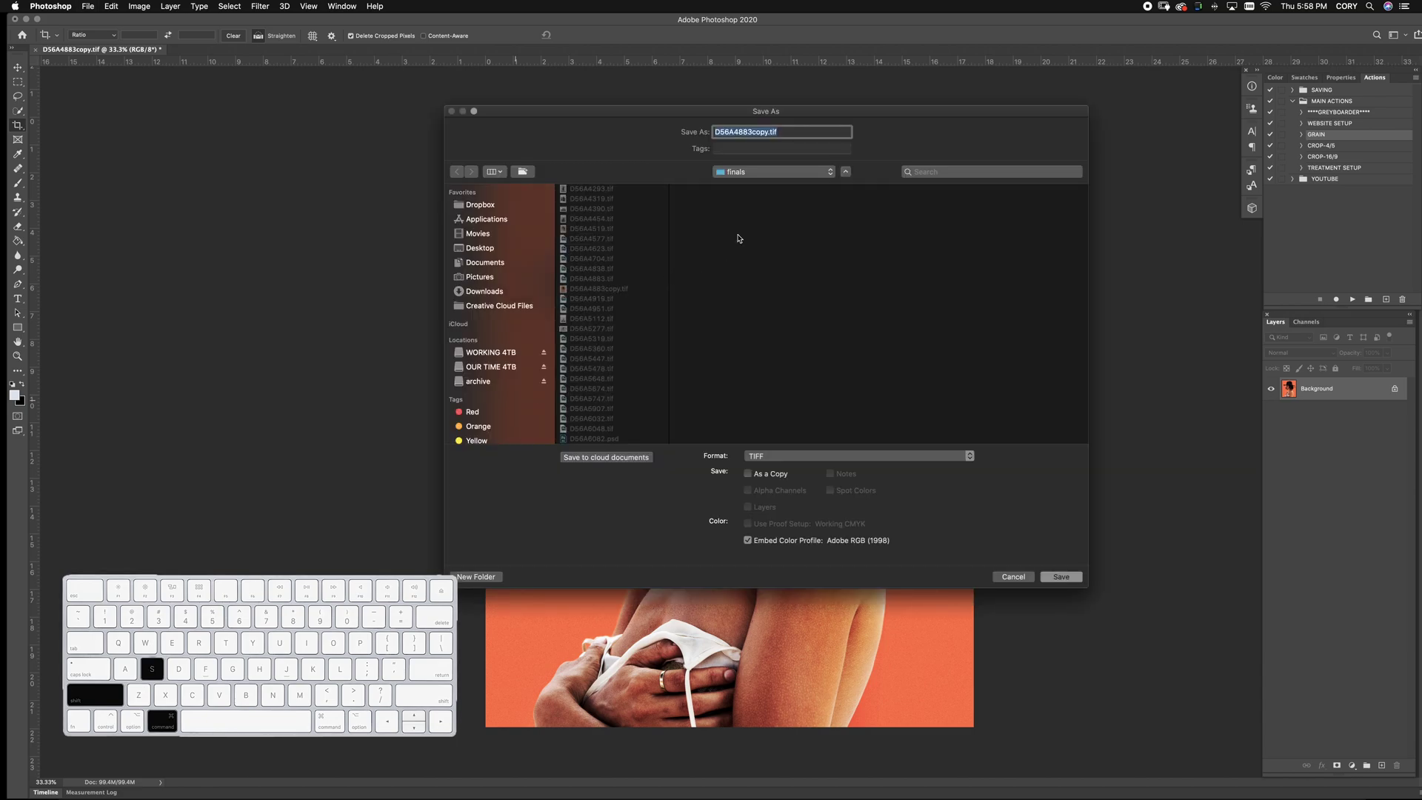
scroll(584, 370, down, 5)
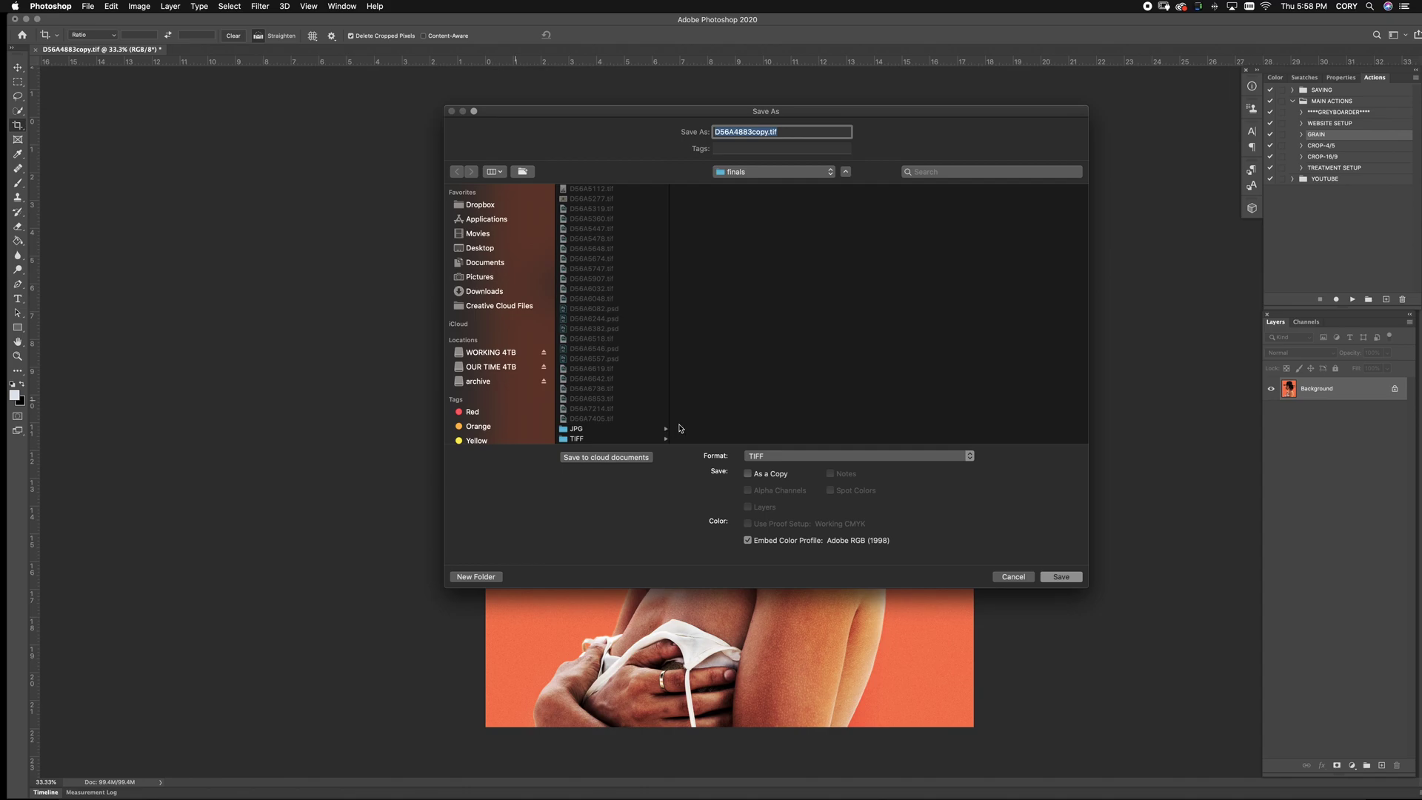
click(577, 439)
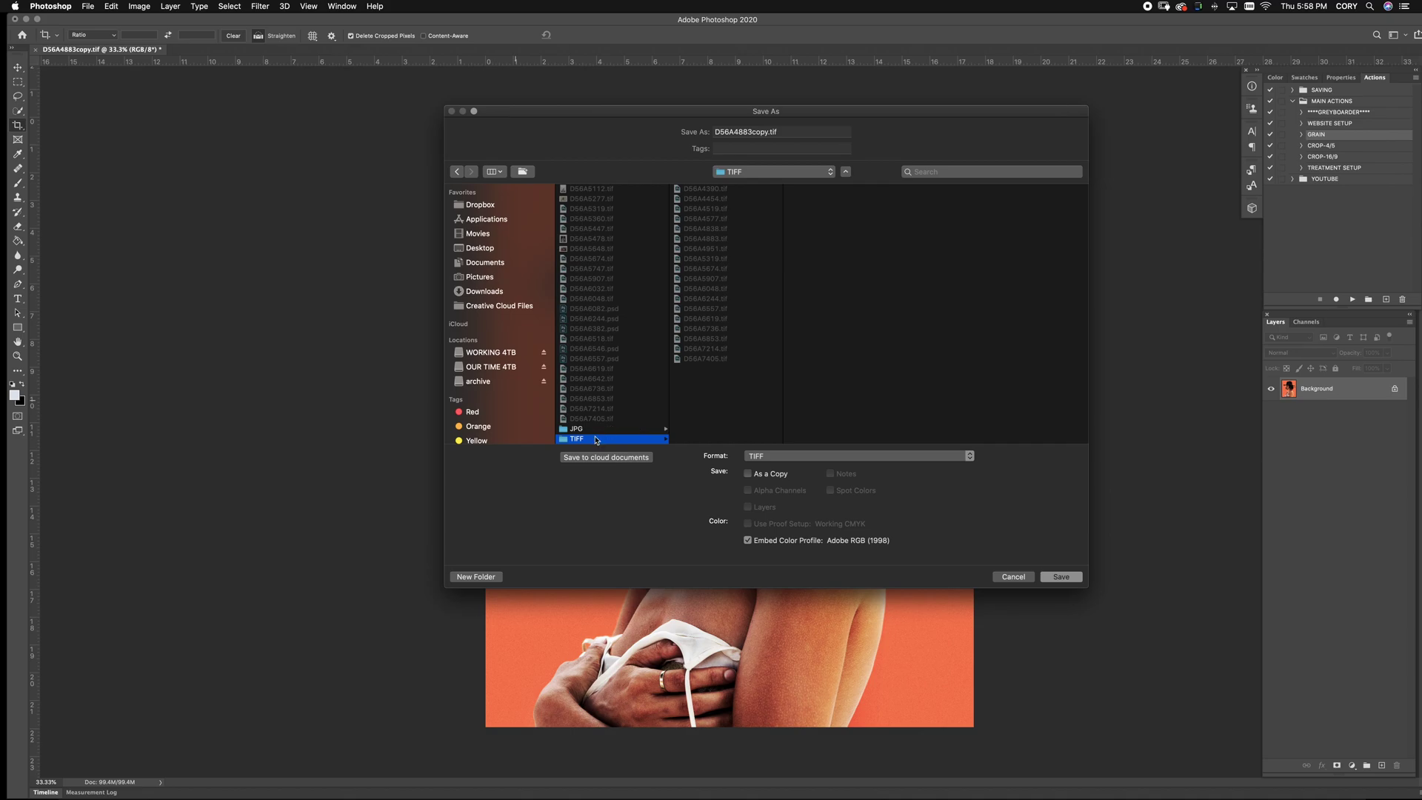
click(1061, 577)
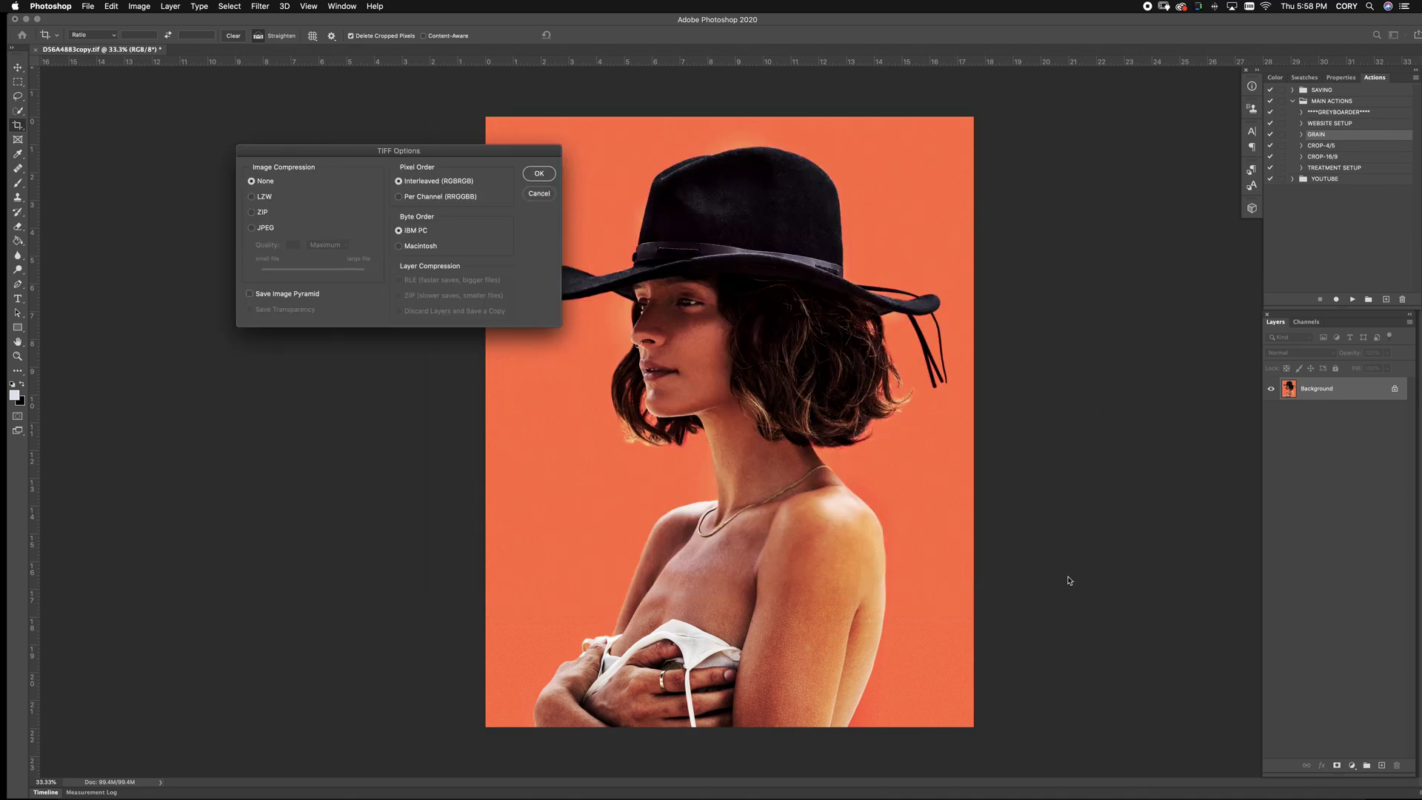
click(539, 174)
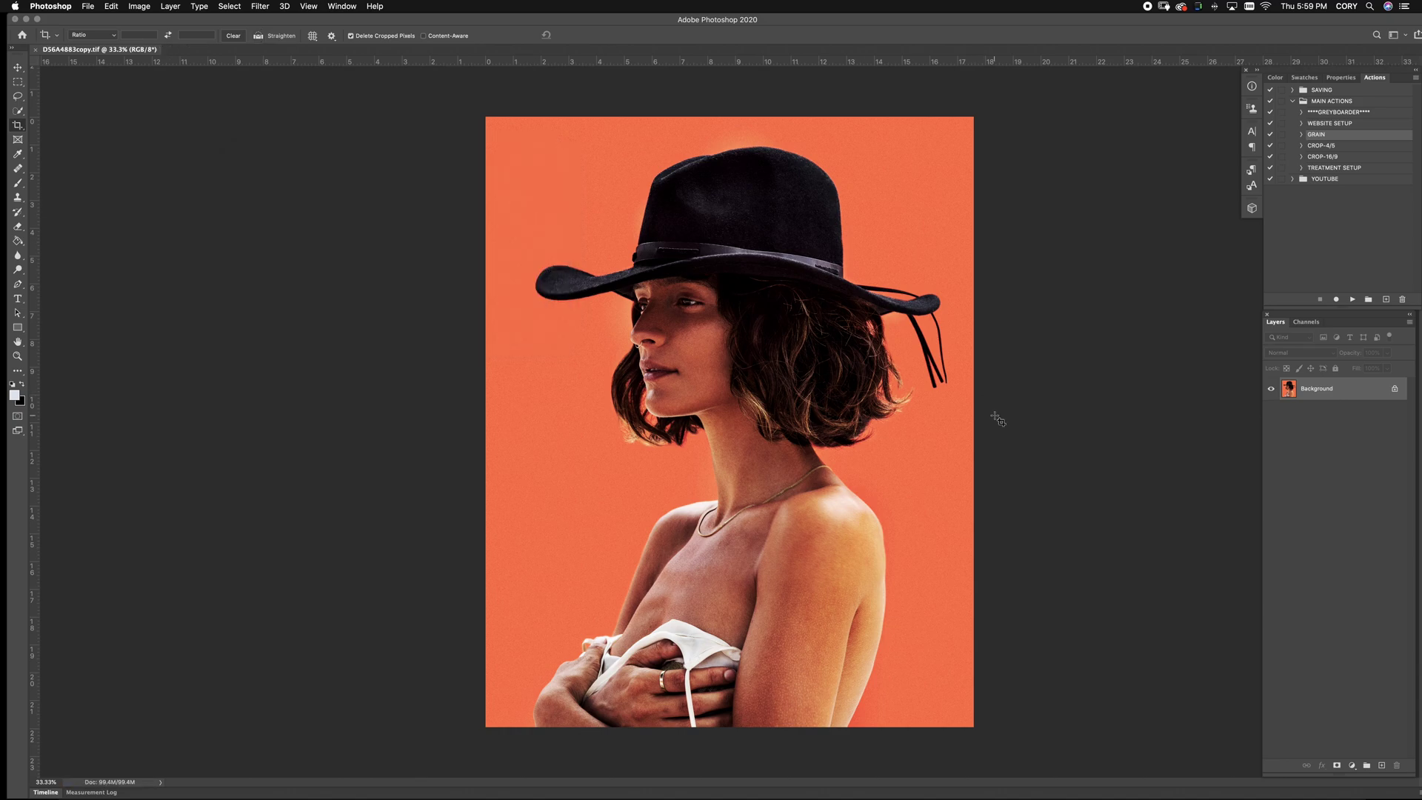
Resize the flattened image proportionally to a width of 1500 pixels
key(super+alt+i)
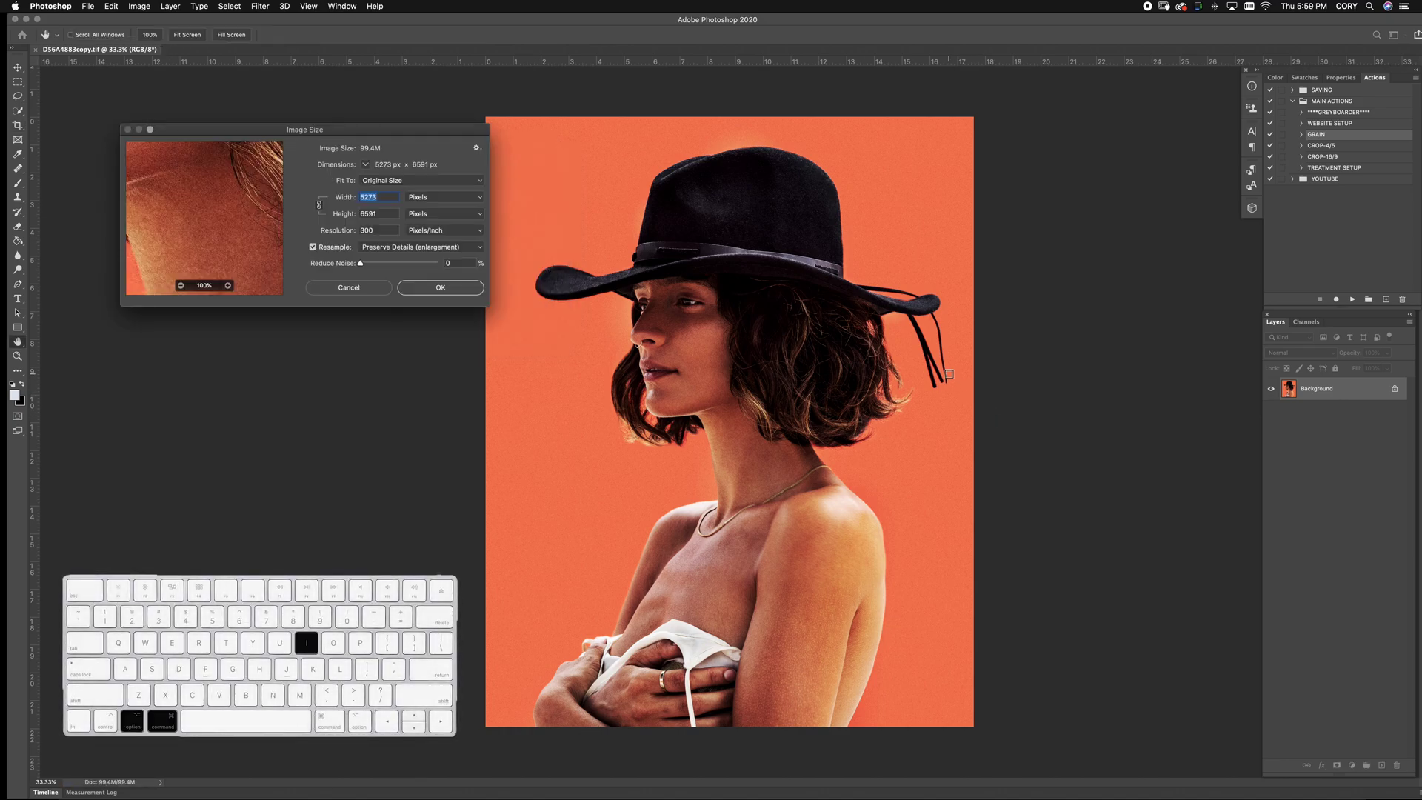
text(1500)
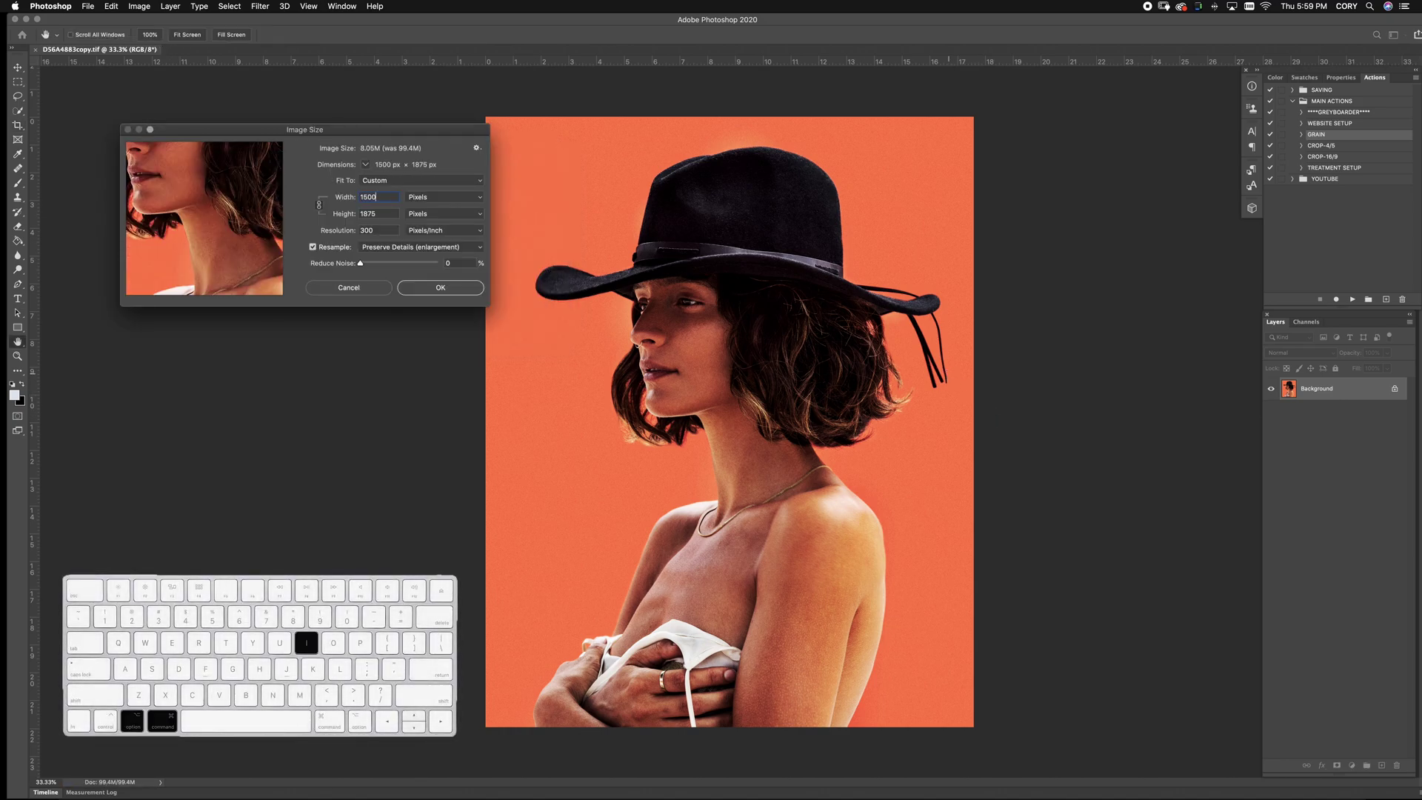
key(Return)
key(c)
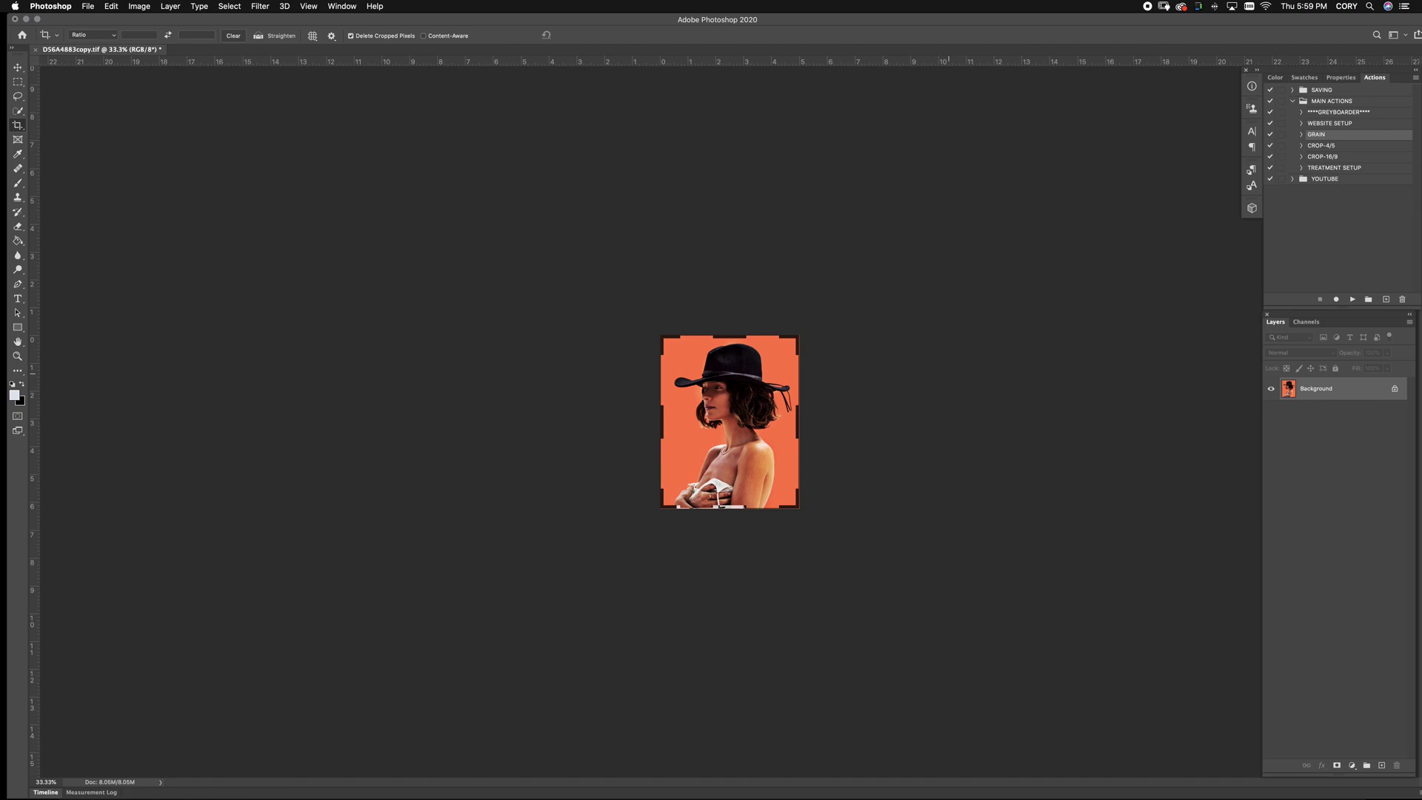
key(Return)
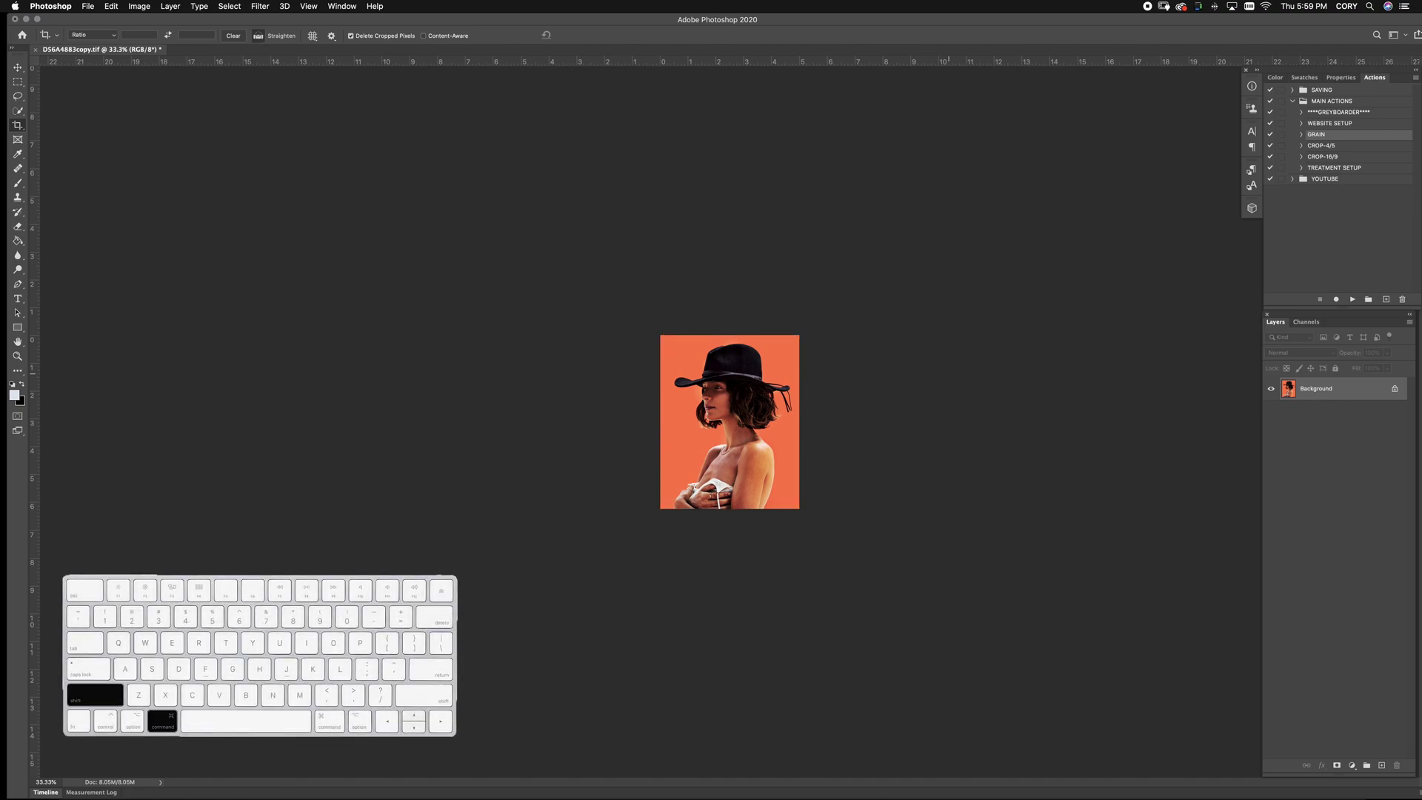
Export the image for web as PNG-24, saving D56A4883copy.png in the JPG folder inside finals
key(shift+alt+super+s)
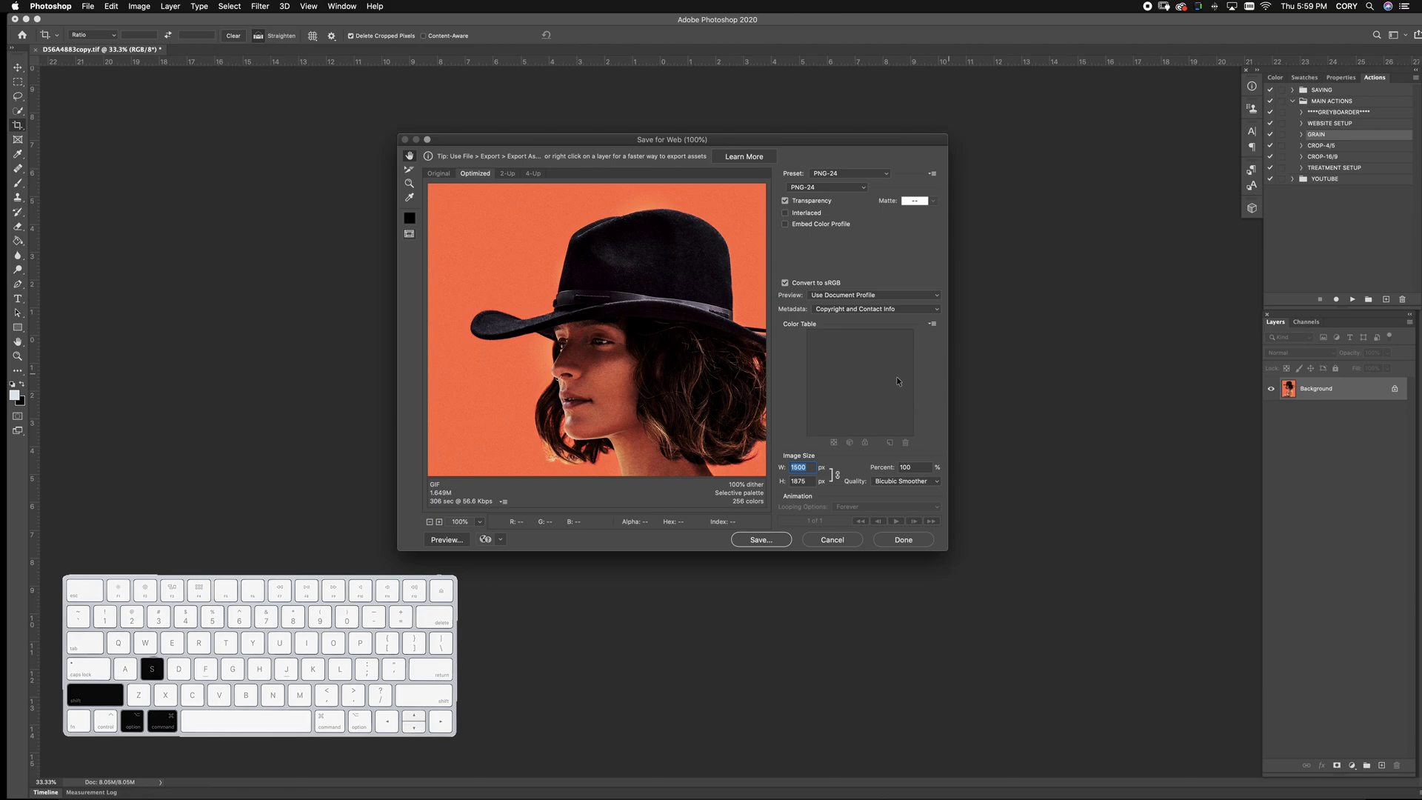
click(762, 542)
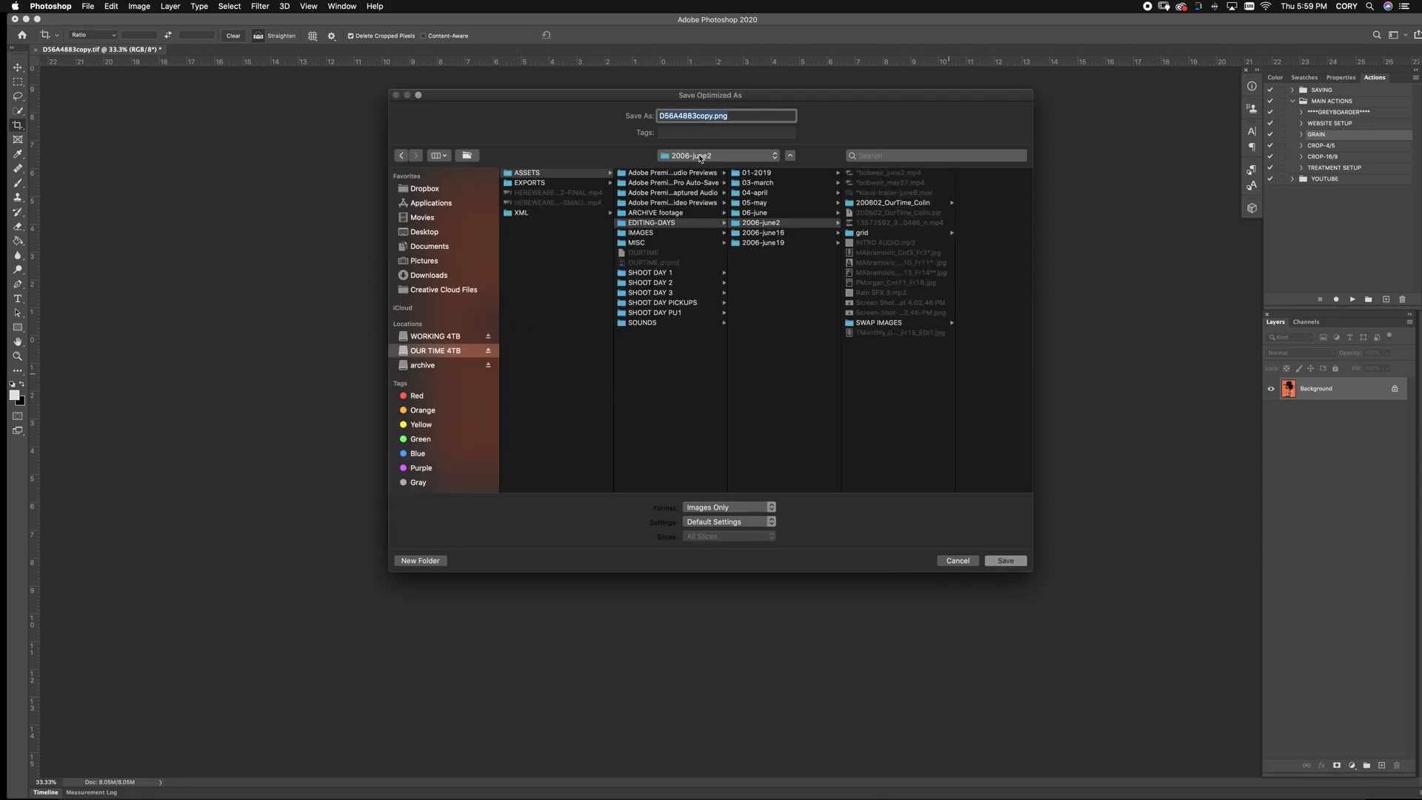
click(700, 158)
click(702, 231)
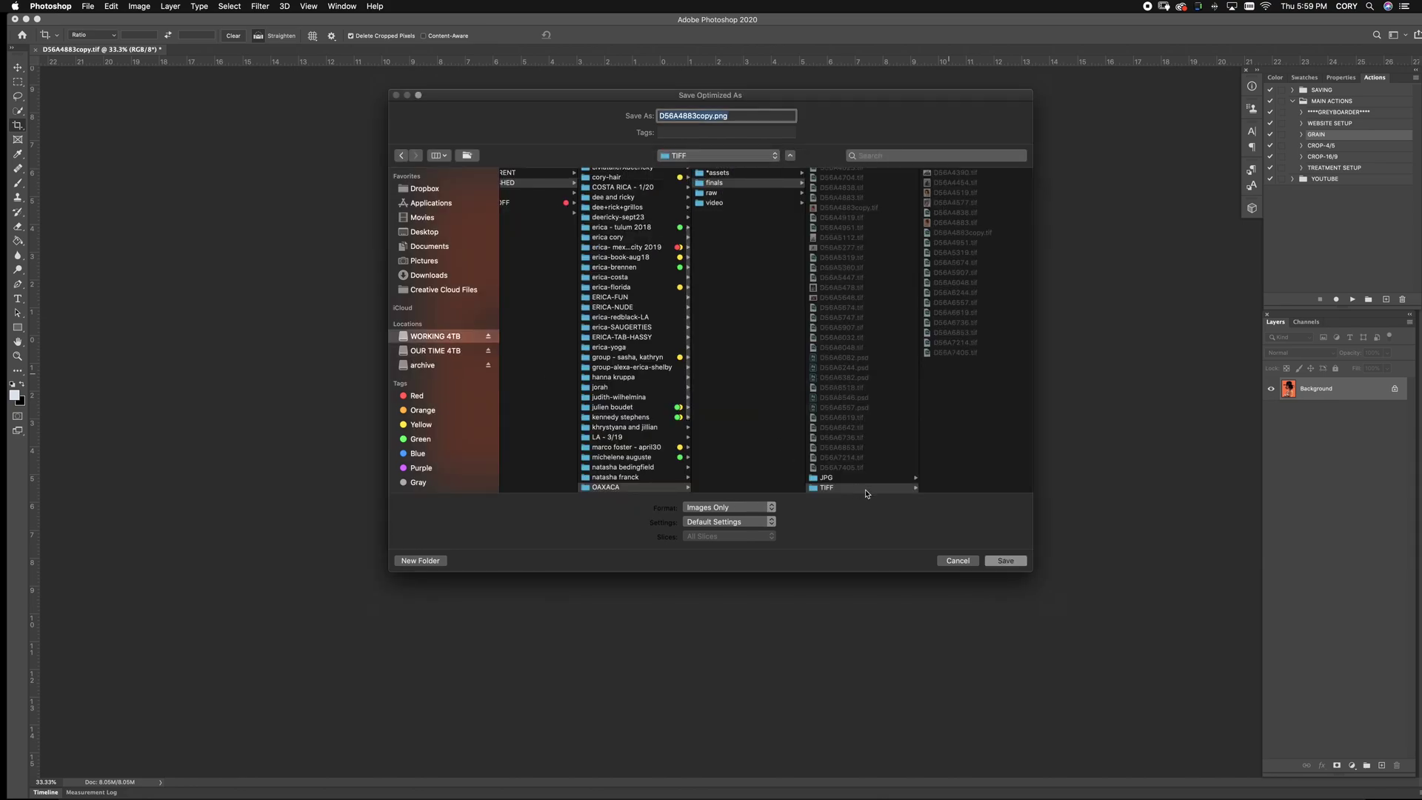
click(826, 479)
click(1017, 561)
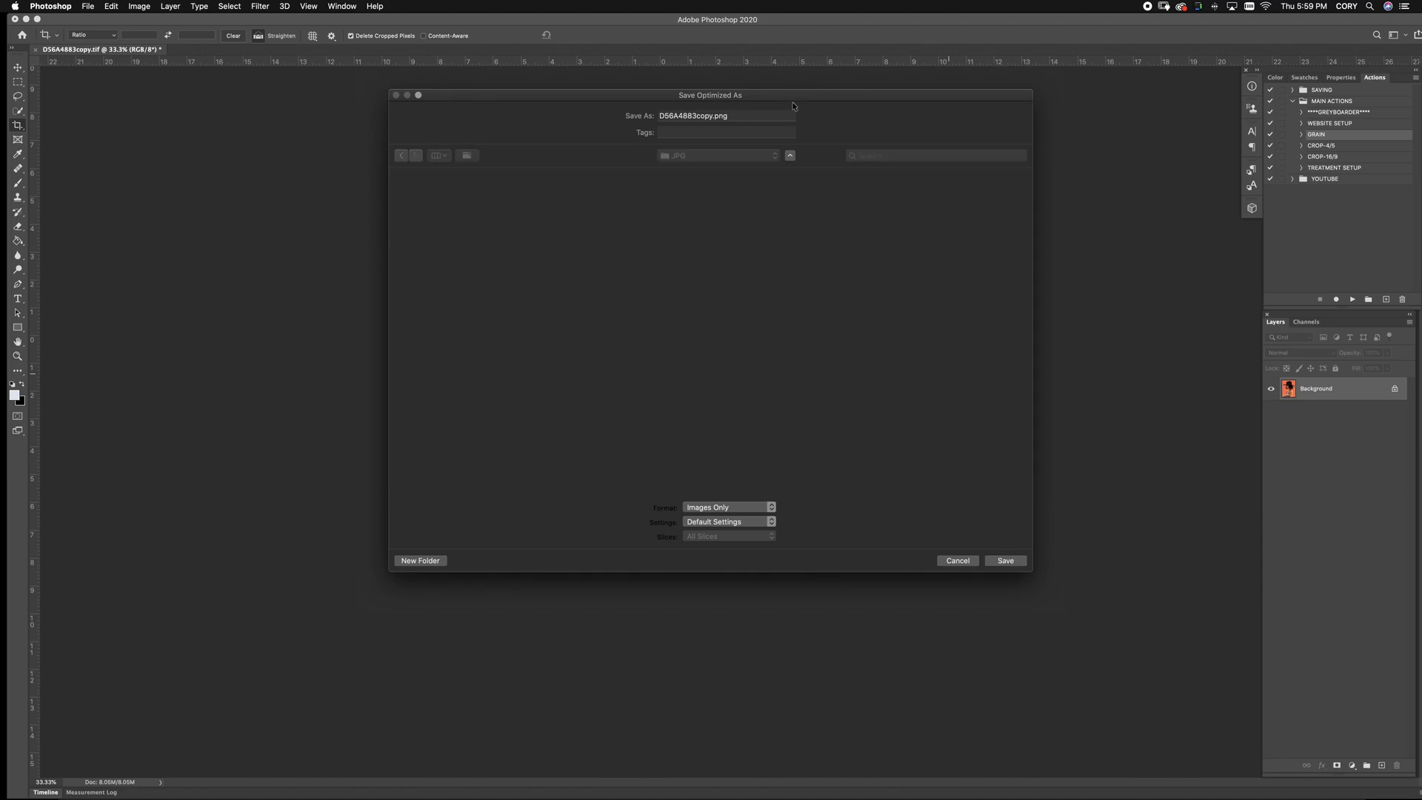
key(Return)
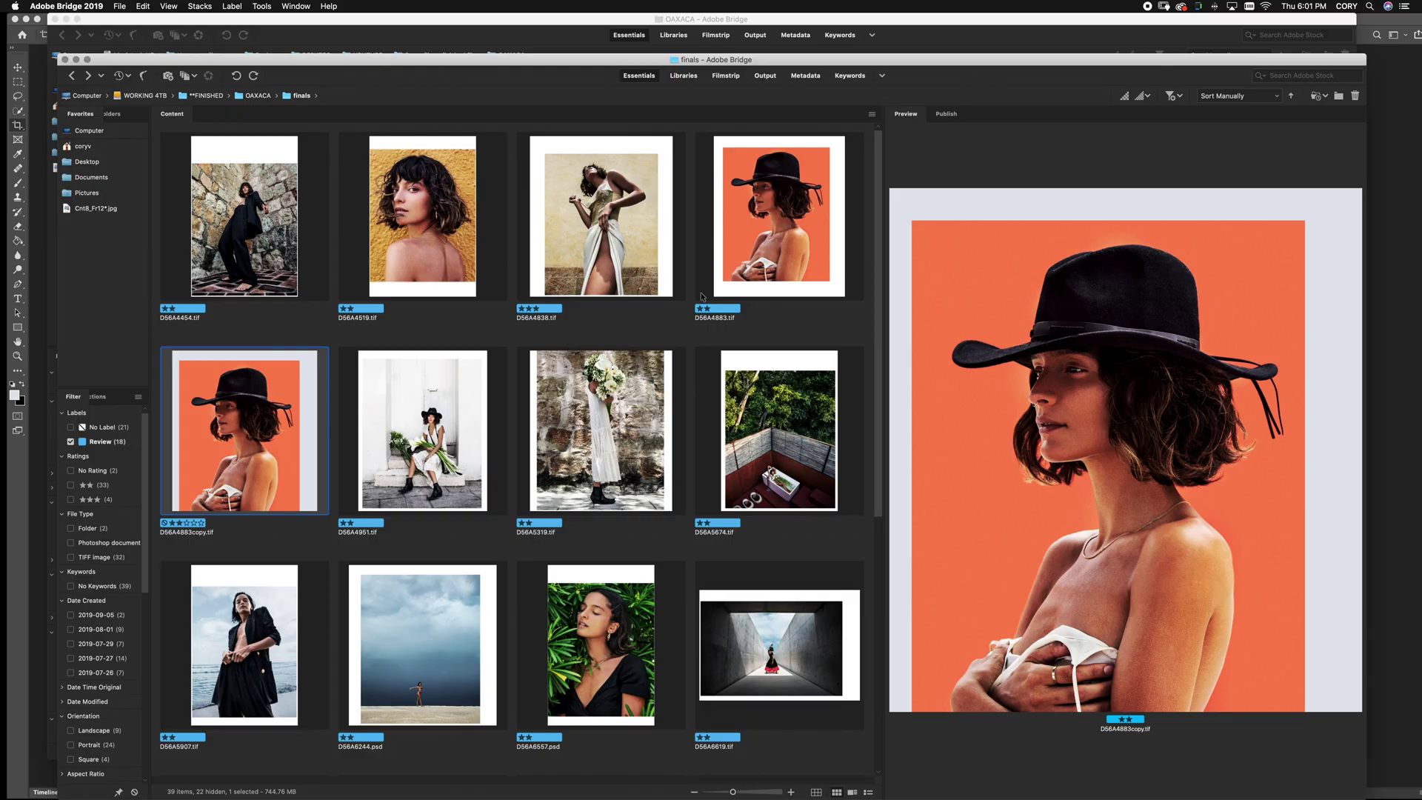
Switch to Adobe Bridge and compare D56A4883copy.tif with the earlier D56A4883.tif in the finals folder
key(Left)
key(Right)
key(Left)
key(Right)
Preview the brick-wall image D56A6853.tif and the ocean portrait D56A7214.tif further down the finals folder
scroll(580, 436, down, 5)
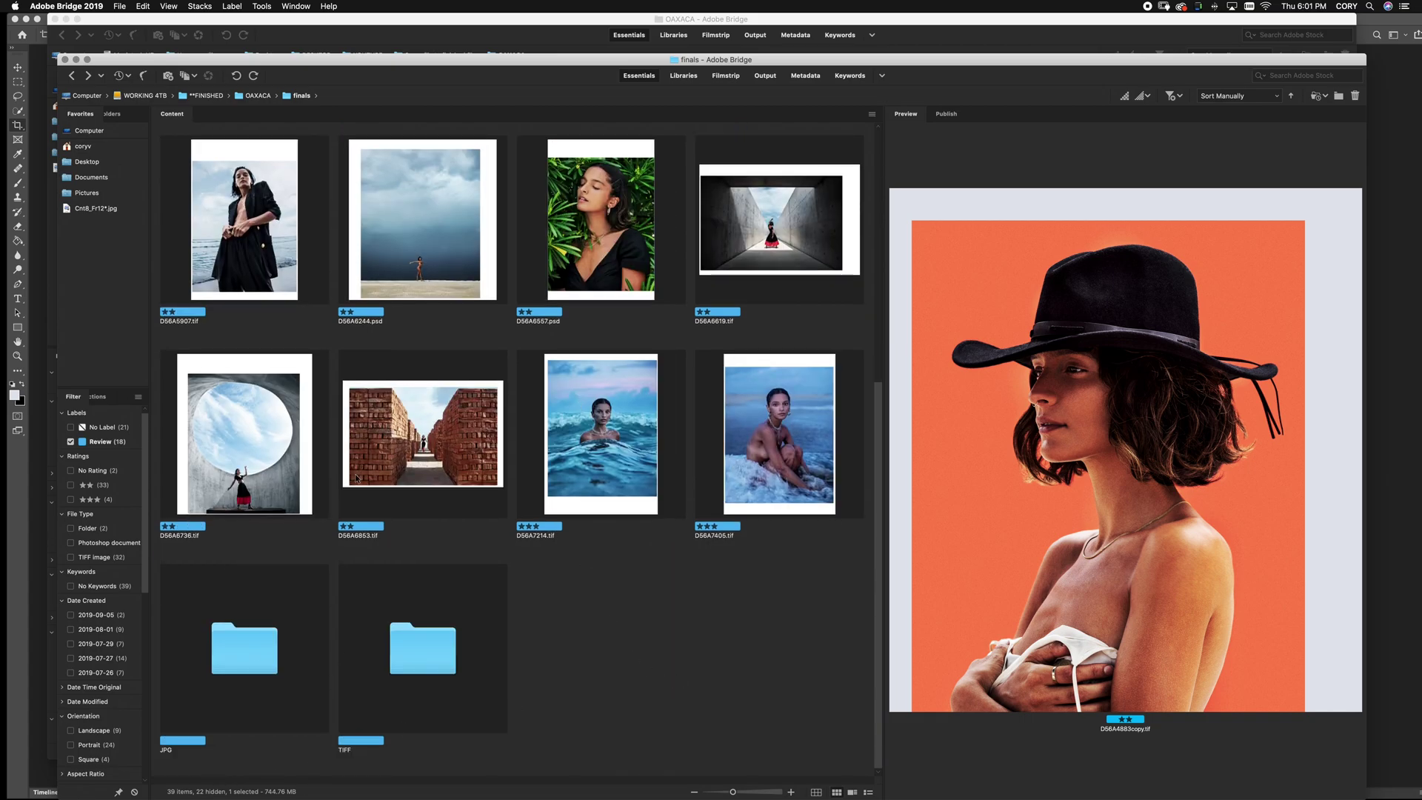
click(398, 450)
click(530, 504)
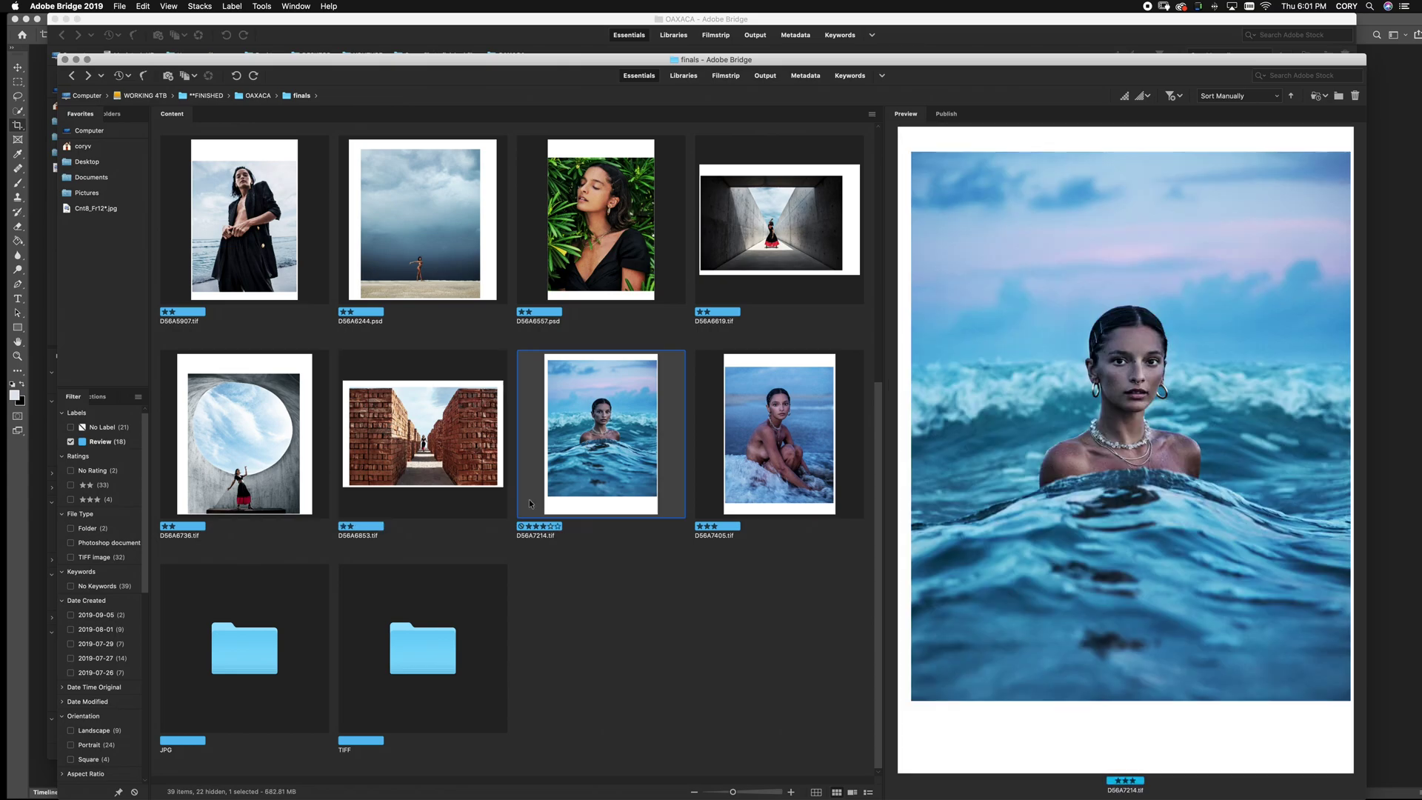
Open the TIFF folder inside finals and preview the images from D56A4454.tif through D56A4577.tif
double_click(380, 637)
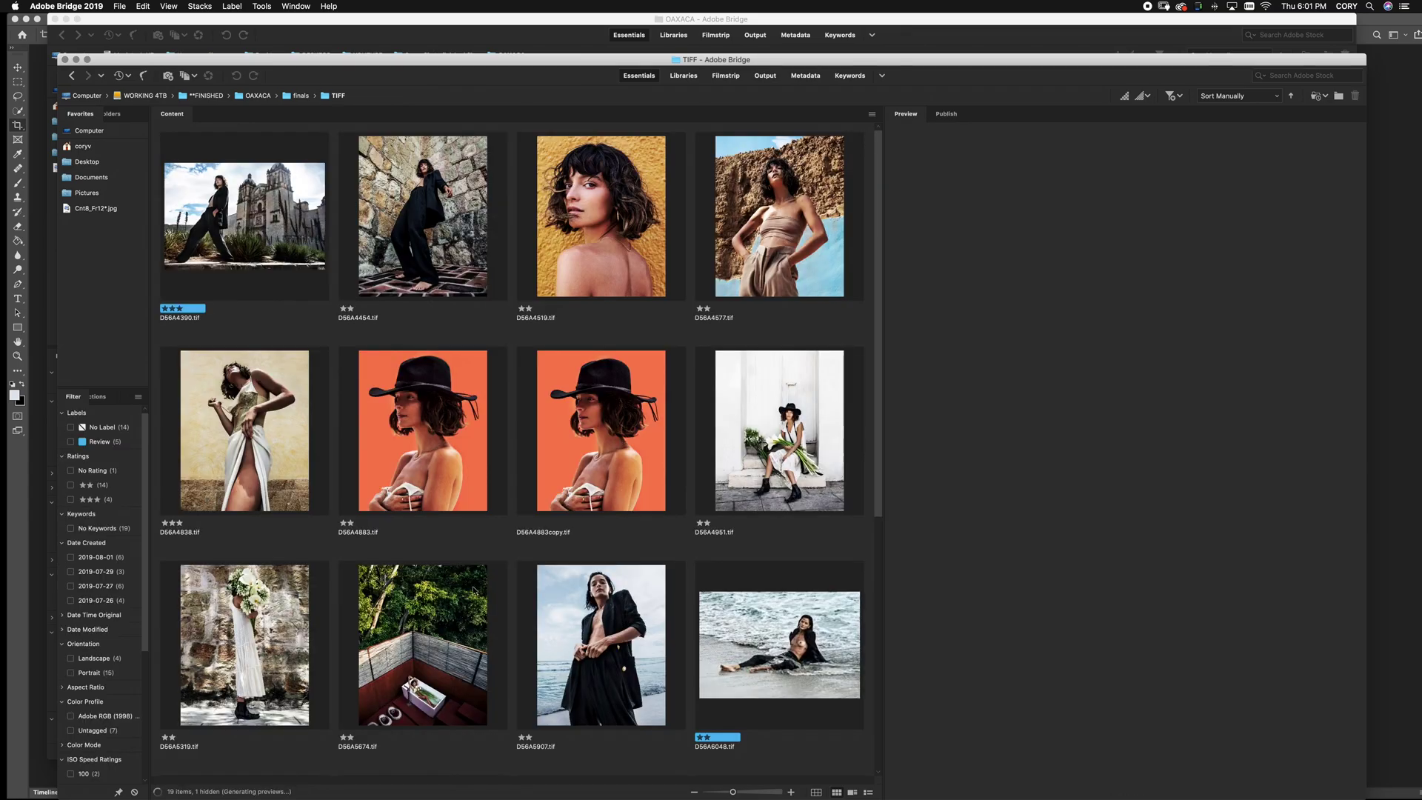
click(403, 254)
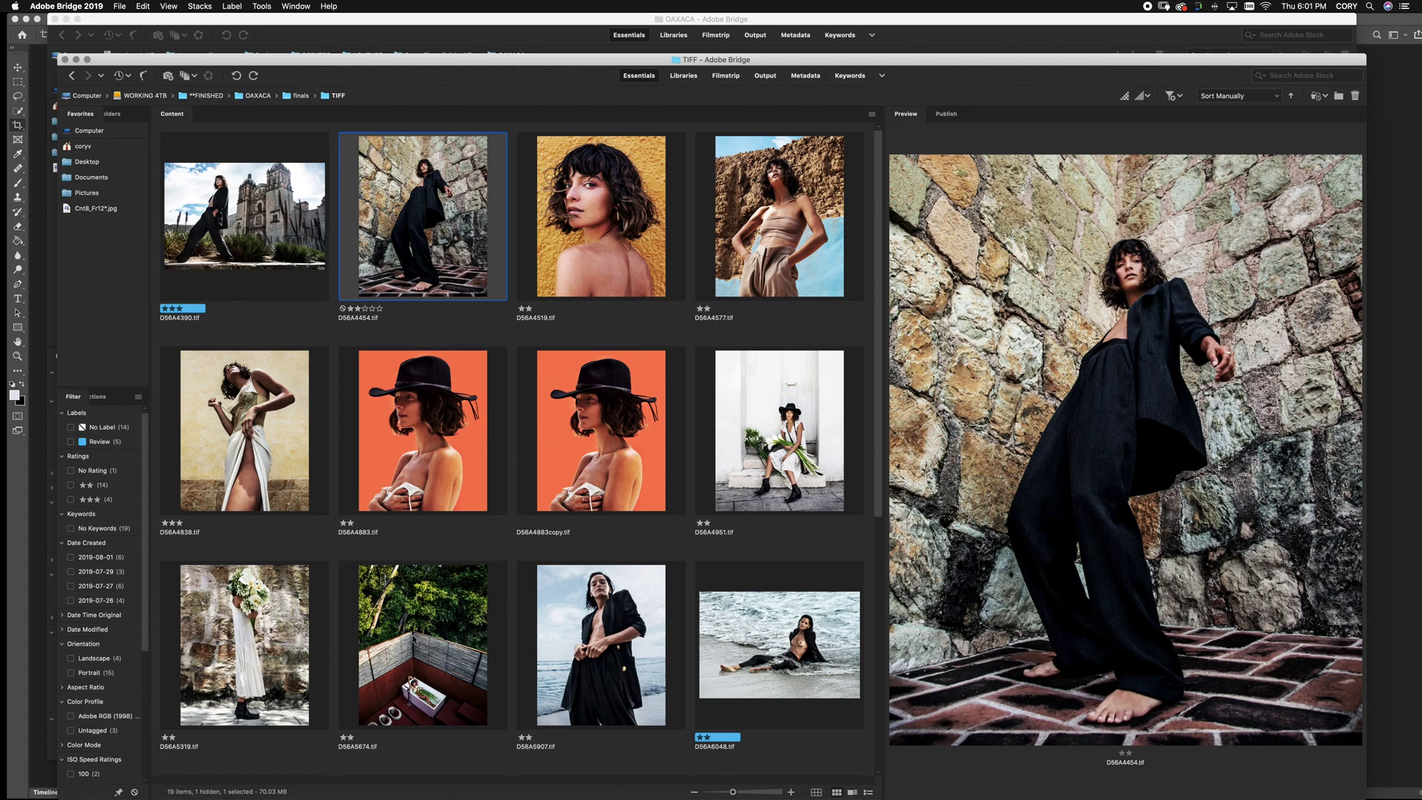
key(Right)
key(Right)
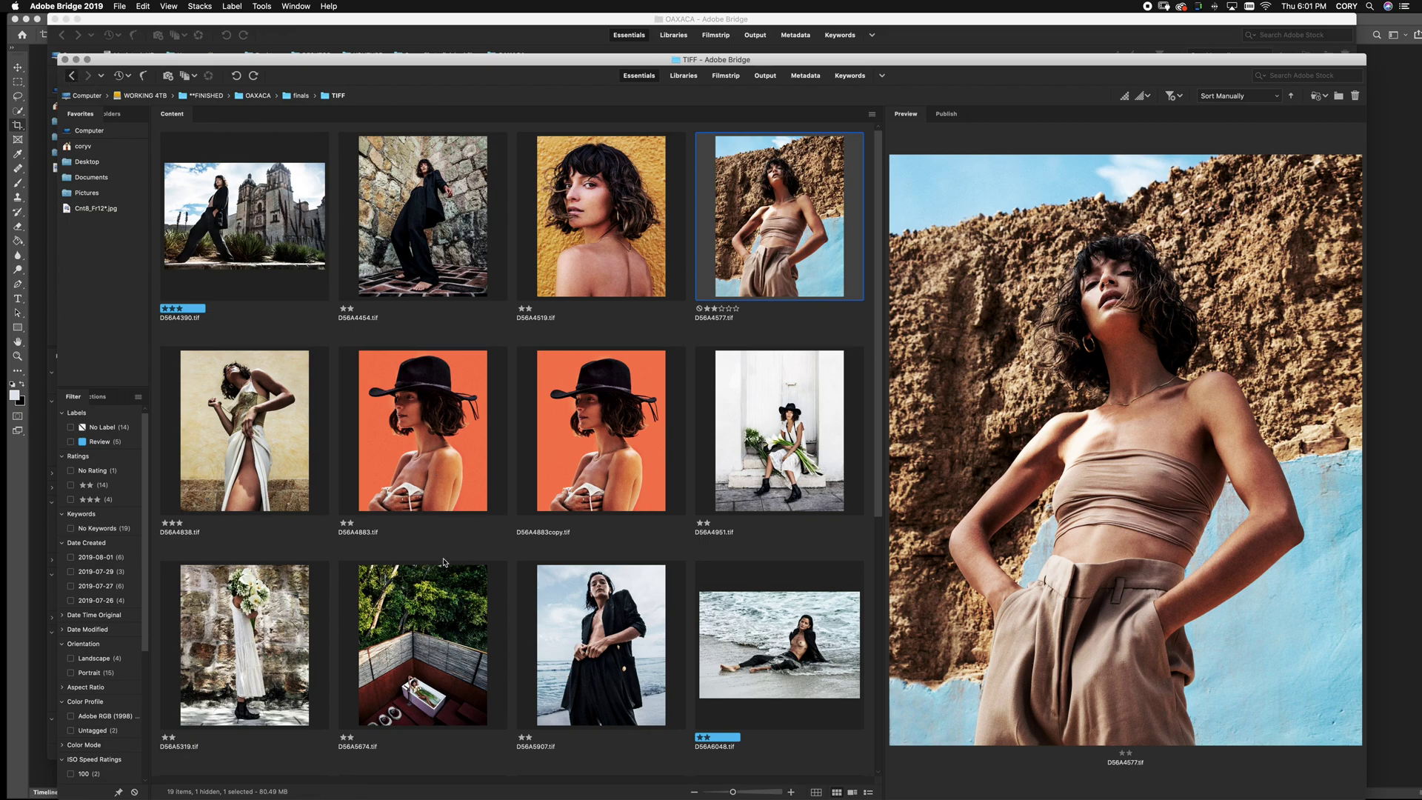
Open the JPG folder inside finals, compare D56A4883copy.png with the earlier D56A4883.jpg, and preview D56A4577.jpg
key(super+Up)
click(432, 656)
double_click(432, 656)
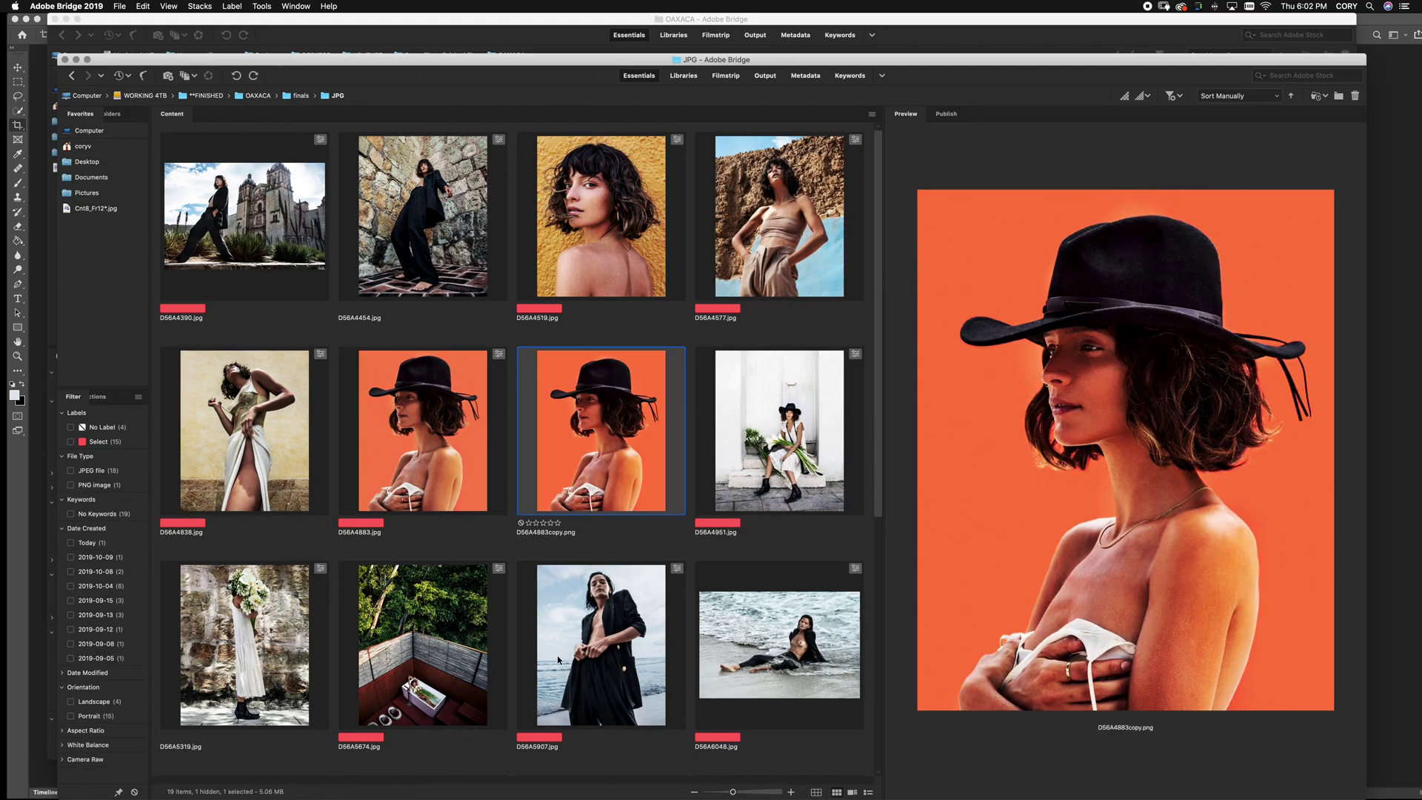
key(Left)
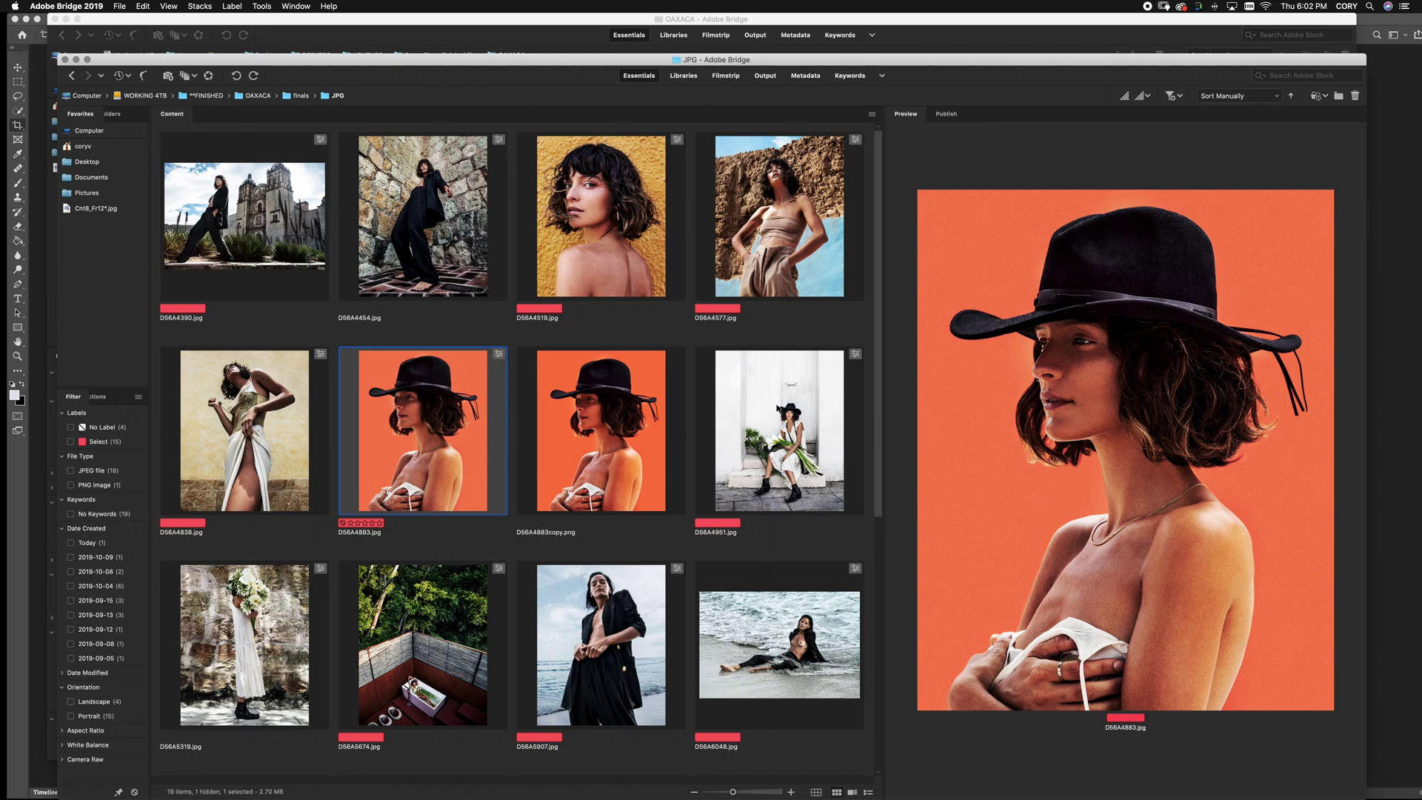
key(Right)
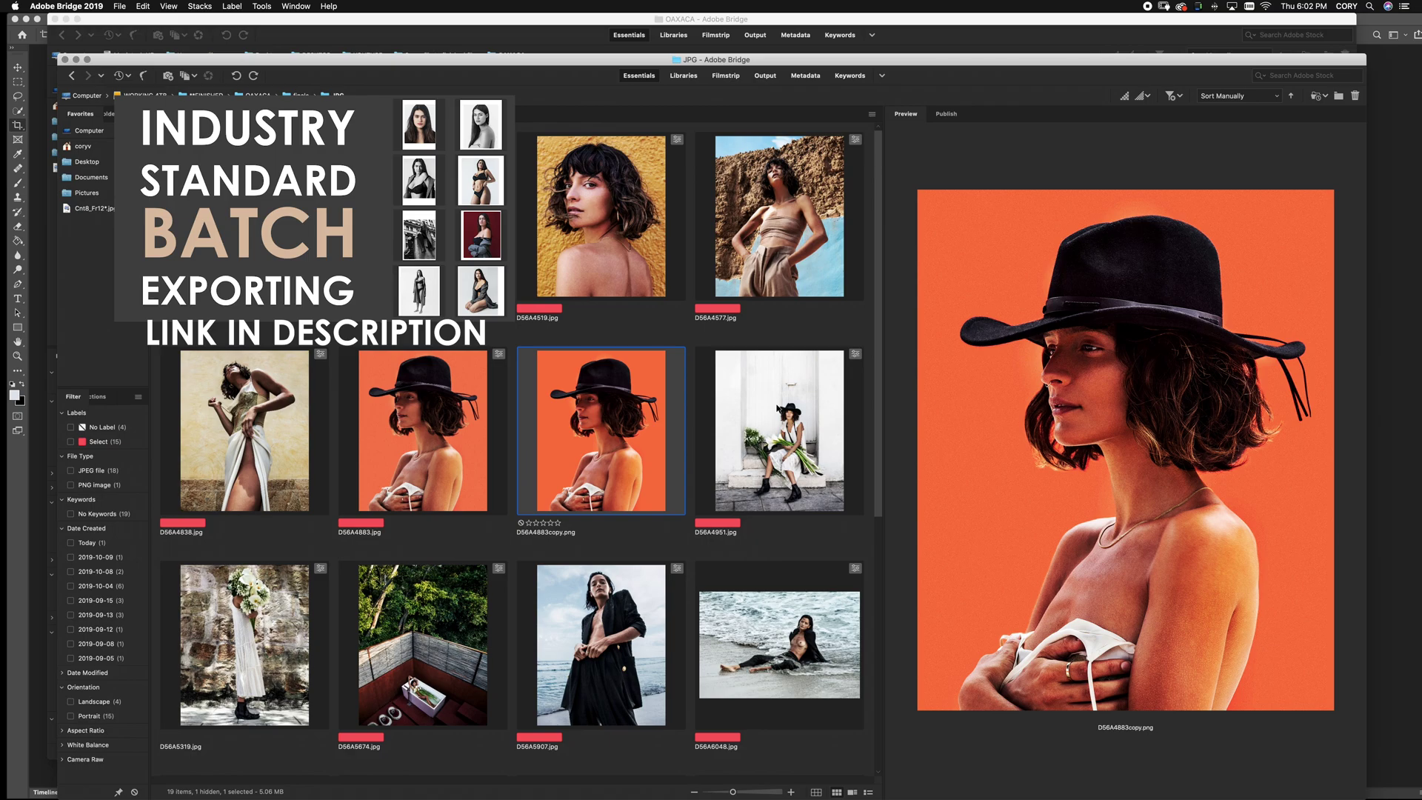
key(Right)
key(Up)
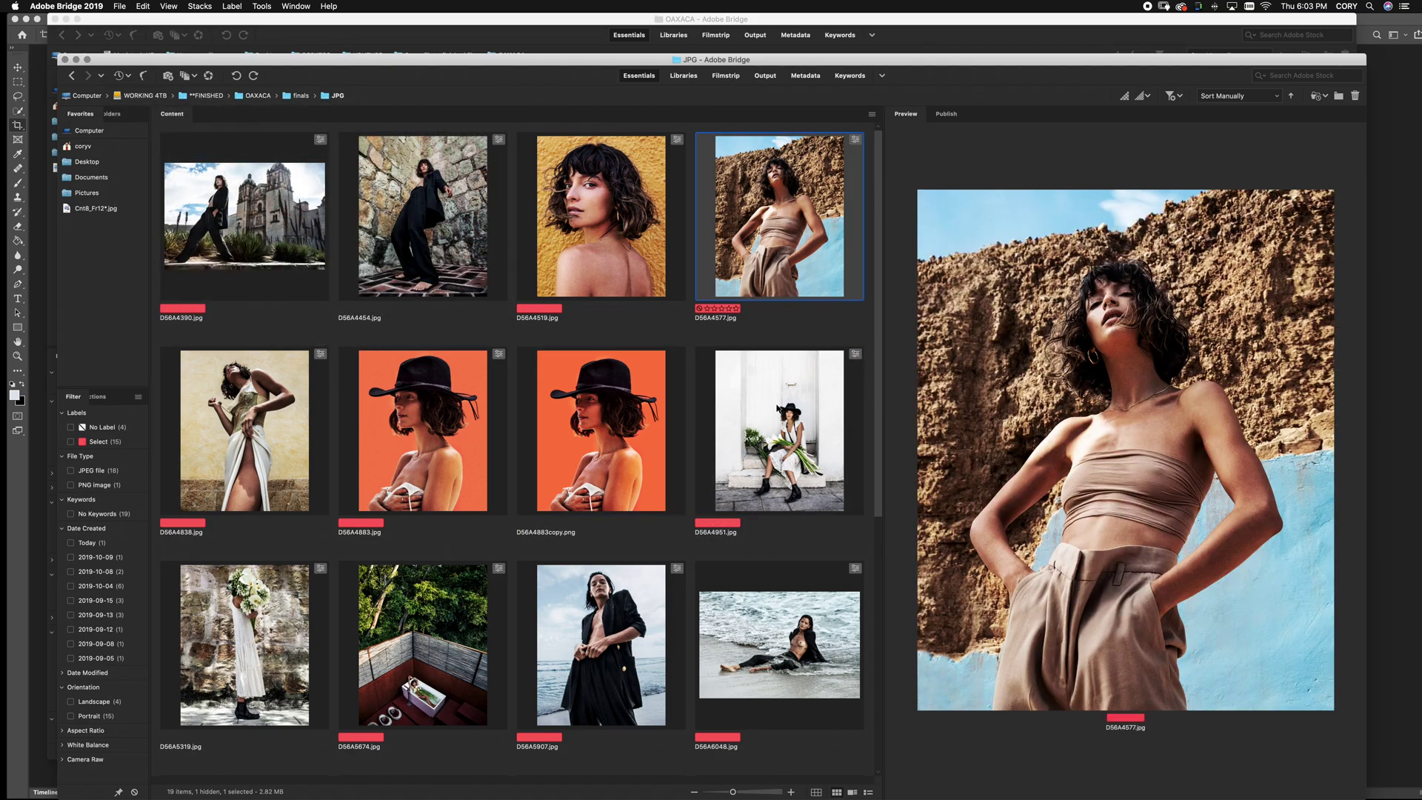
Switch to Chrome and look through the published photos on the Oaxaca portfolio page, down to the black-and-white beach video
key(super+Tab)
scroll(757, 398, down, 3)
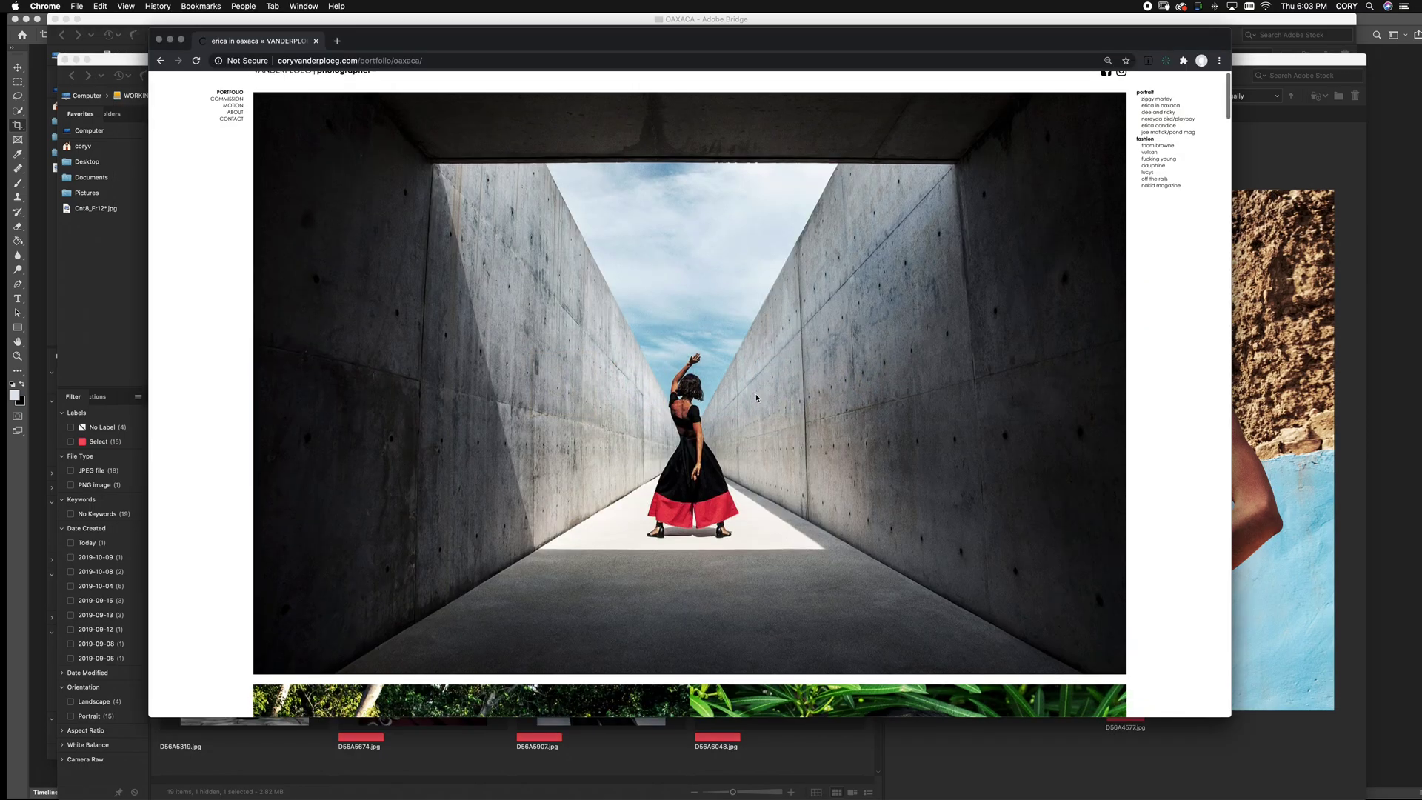
scroll(757, 398, down, 5)
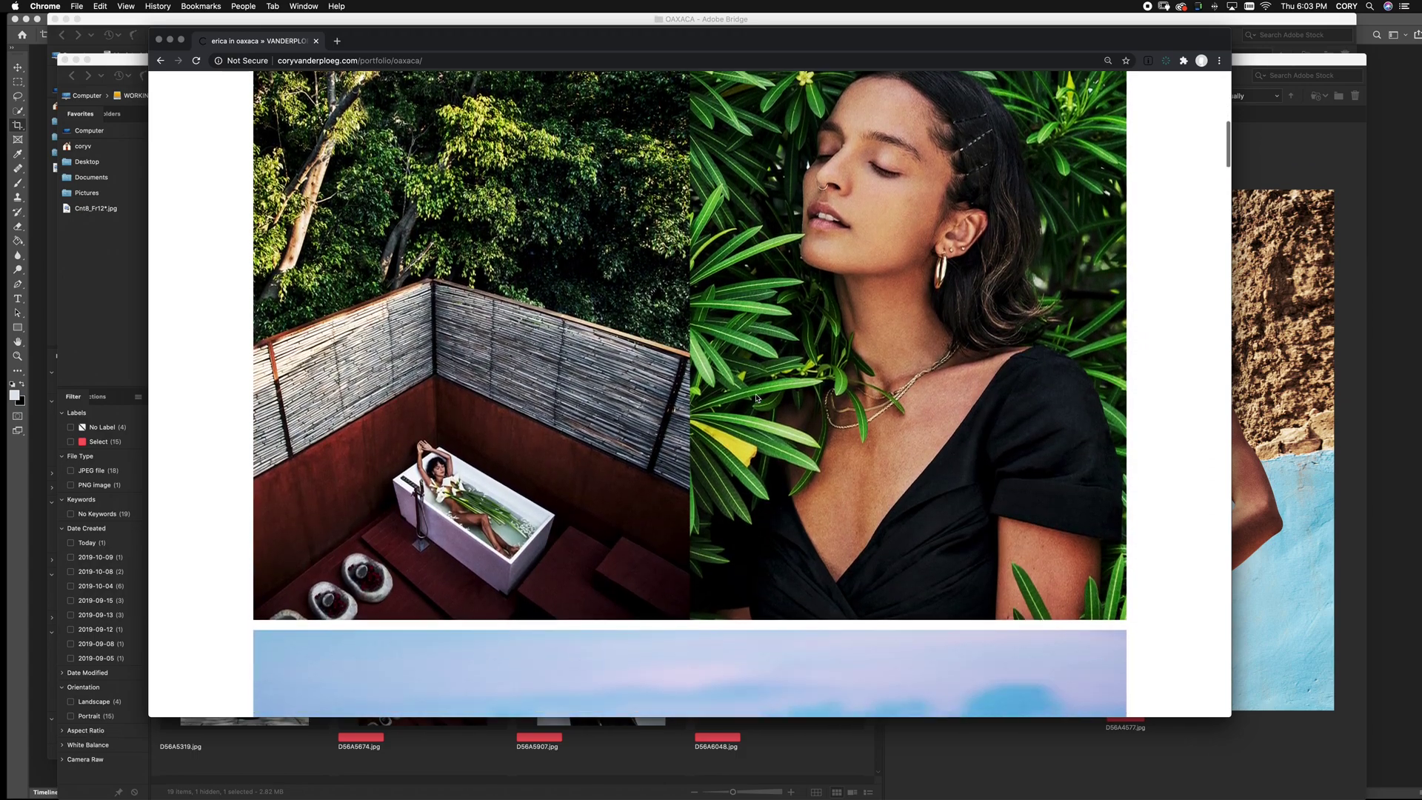
scroll(756, 398, down, 10)
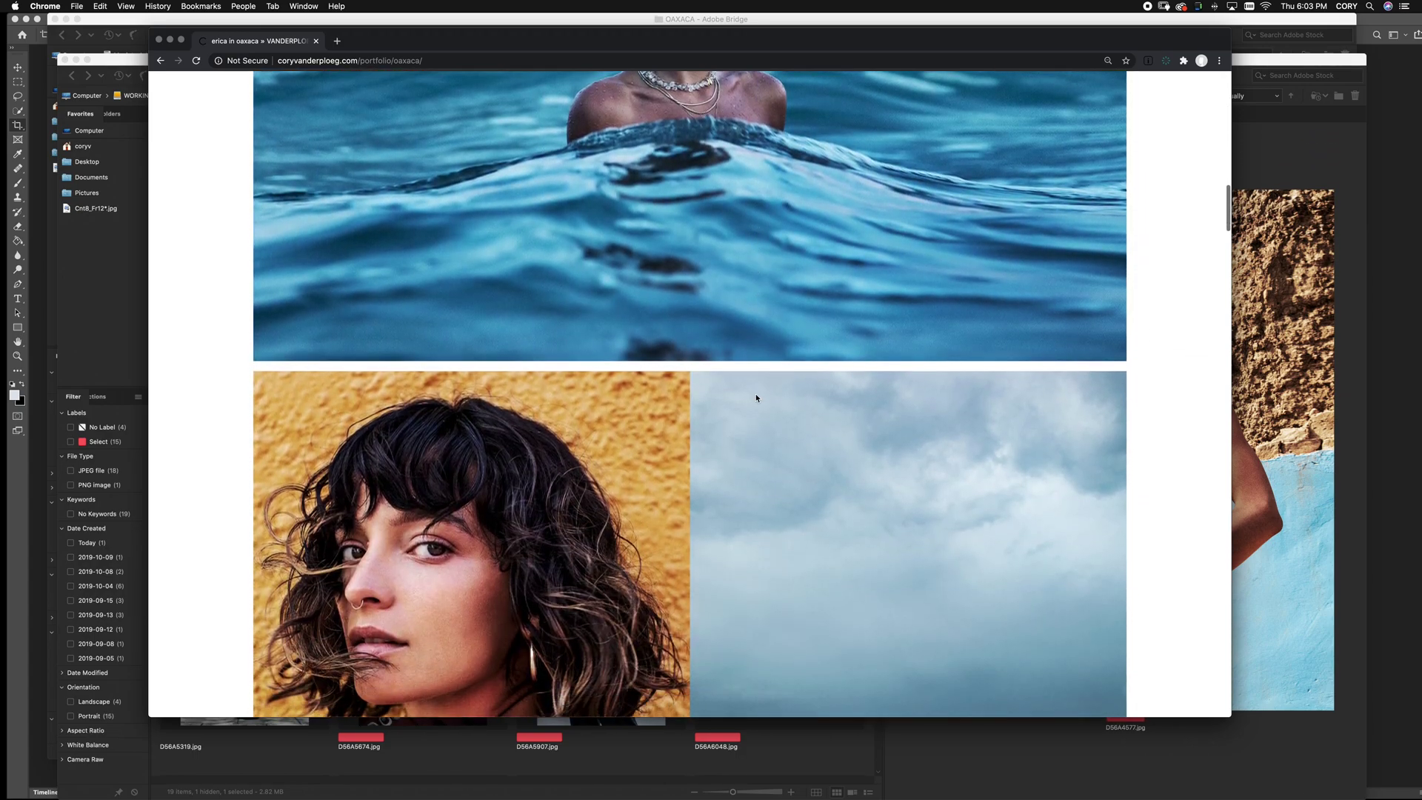
scroll(756, 398, down, 10)
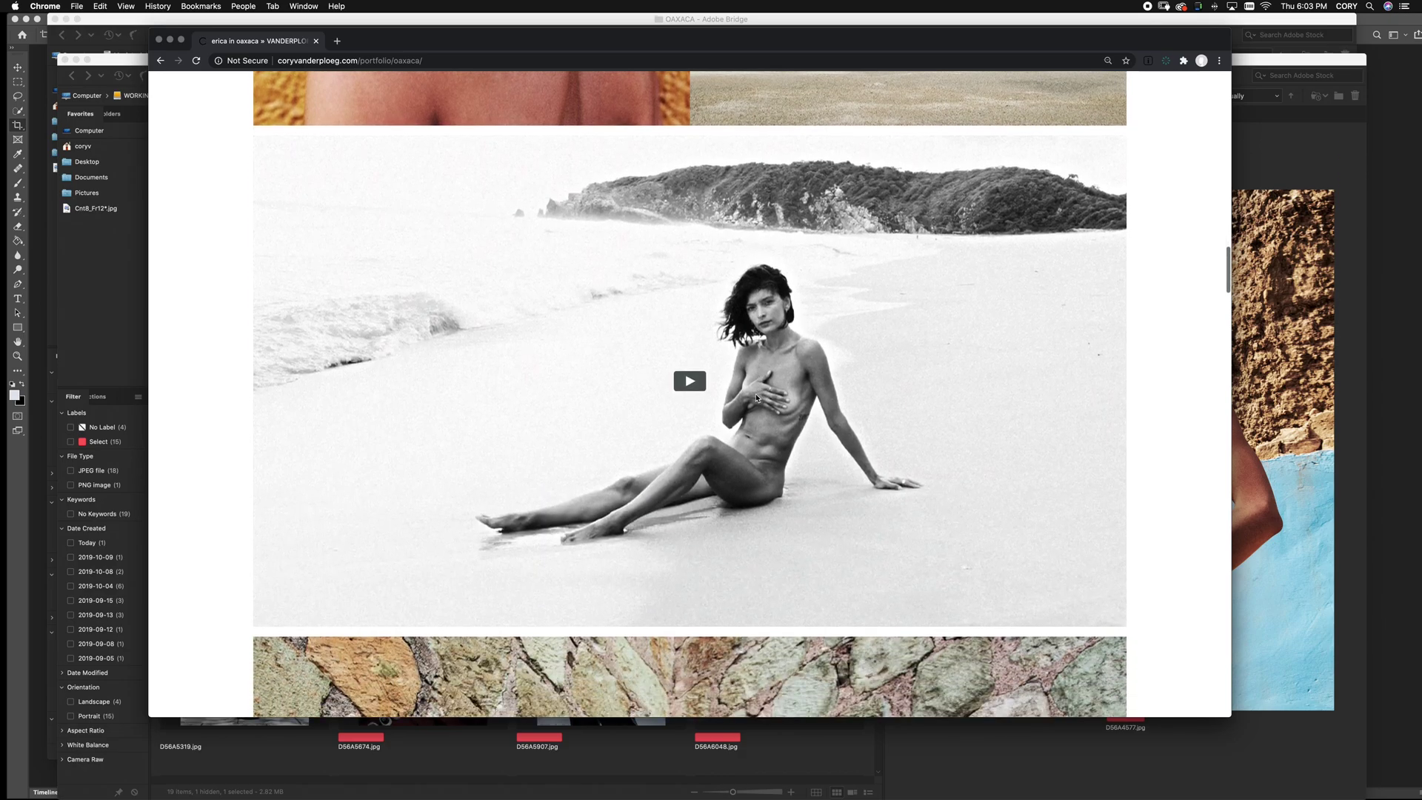